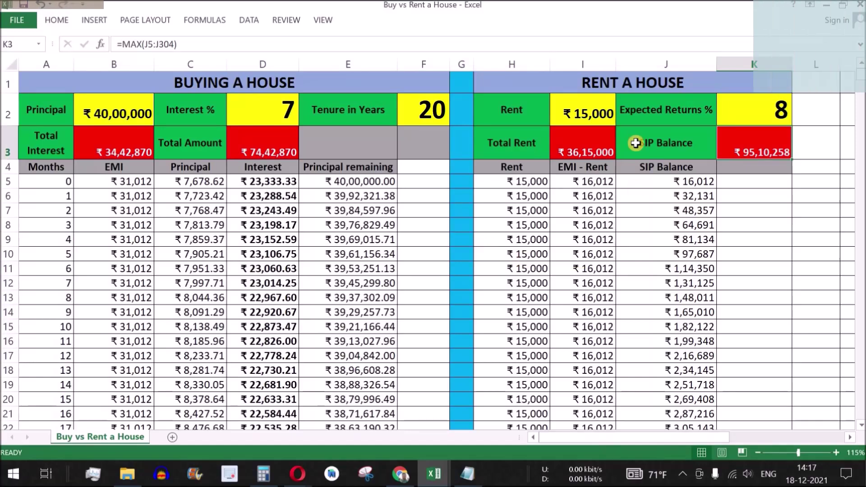
- Point out the Rent a House table and inspect the rent formula in cell H5
left_click_drag(637, 83, 618, 344)
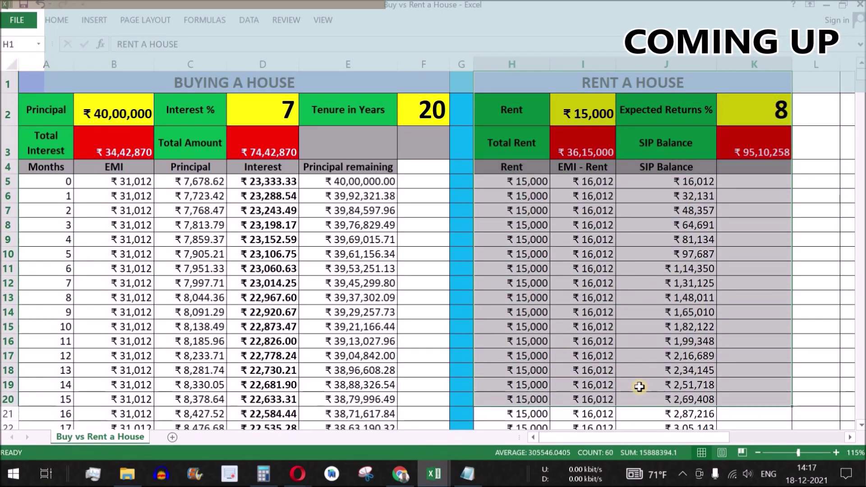
left_click(526, 183)
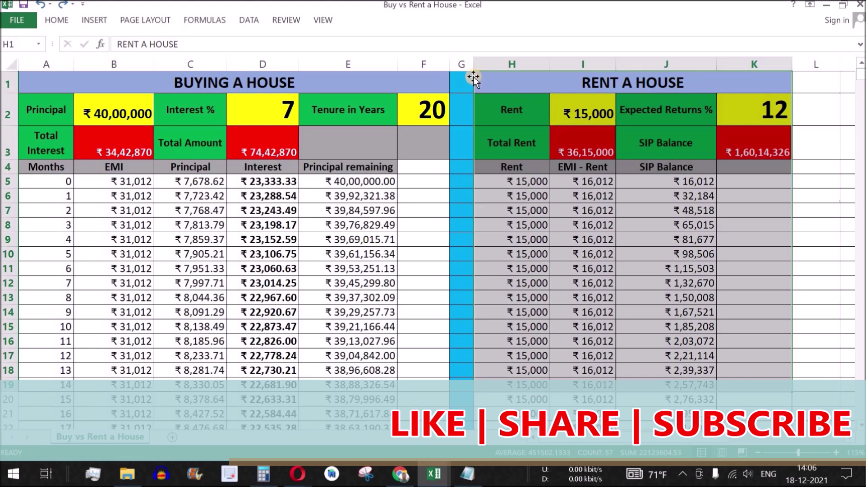
- Hide columns G through K, leaving the Buying a House table, then bring up the Notepad outline
left_click_drag(461, 65, 763, 68)
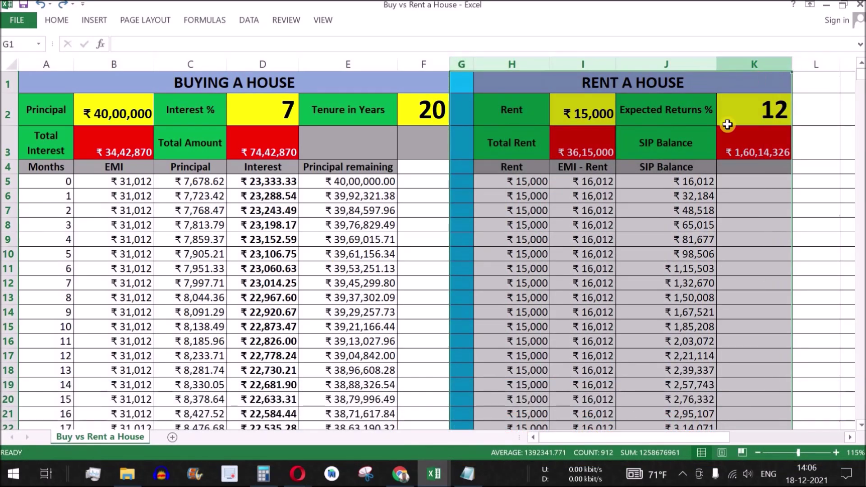
right_click(599, 225)
left_click(659, 403)
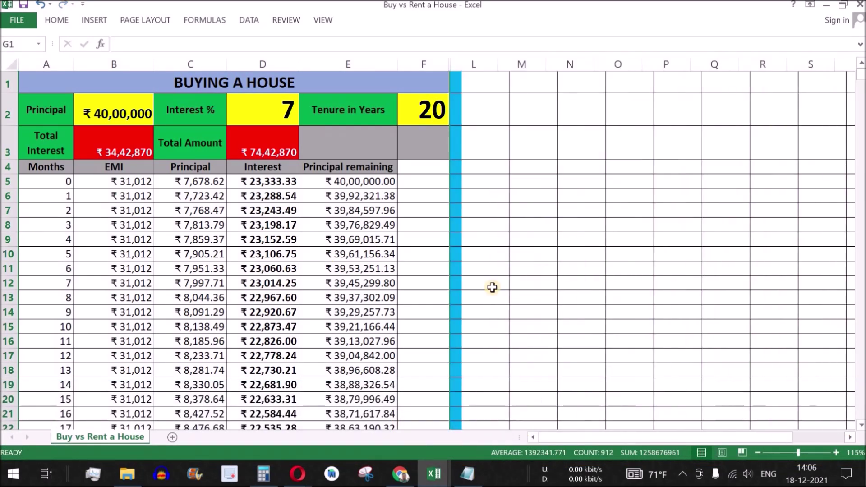
left_click(286, 83)
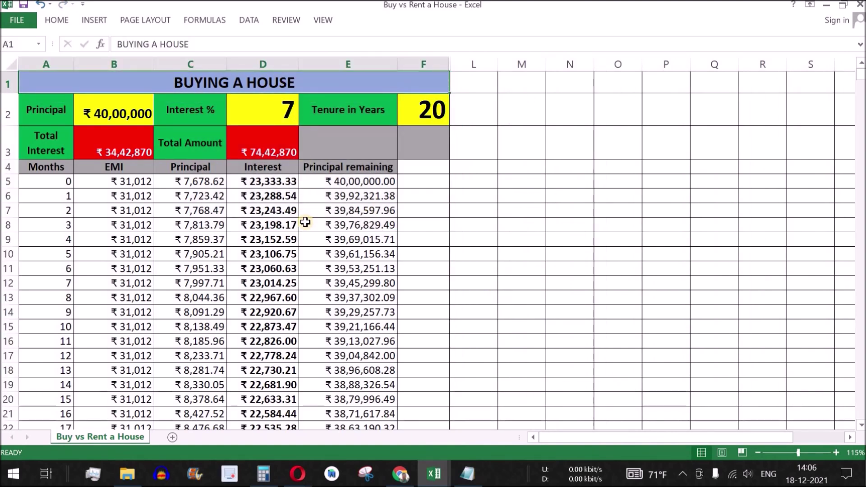
left_click(475, 482)
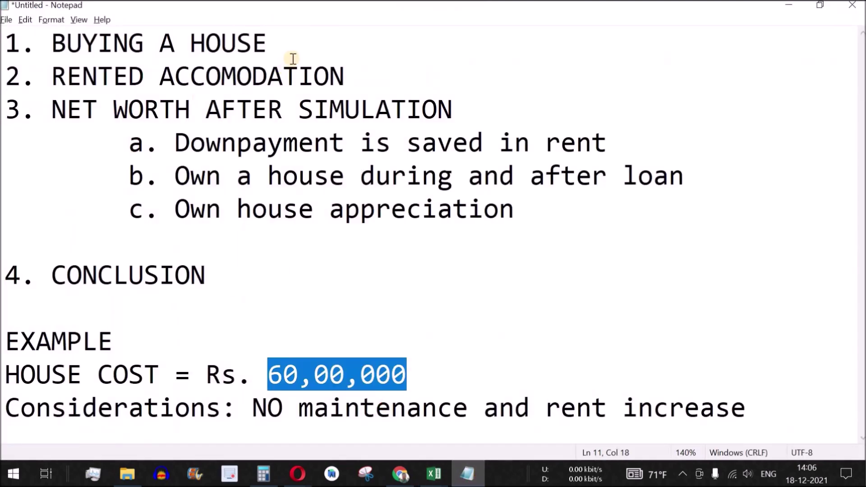
- Highlight the first outline points, then the '1. BUYING A HOUSE' heading in Notepad
left_click_drag(256, 97, 4, 53)
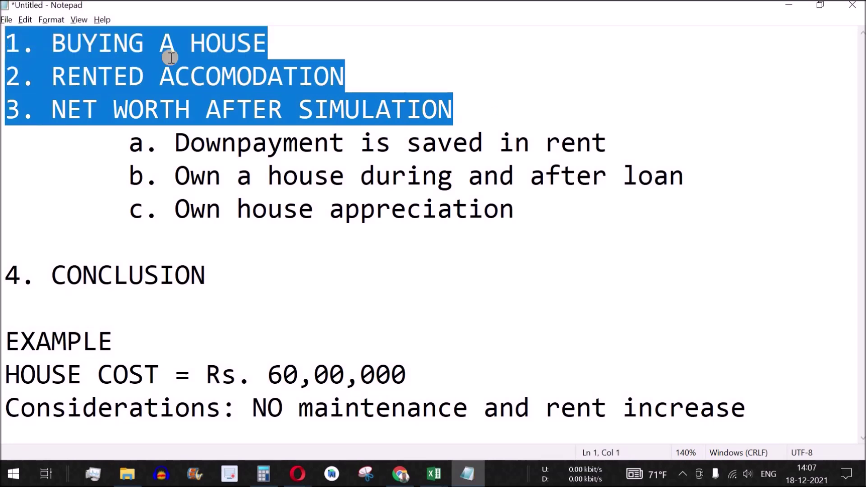
left_click(279, 40)
left_click_drag(5, 44, 3, 44)
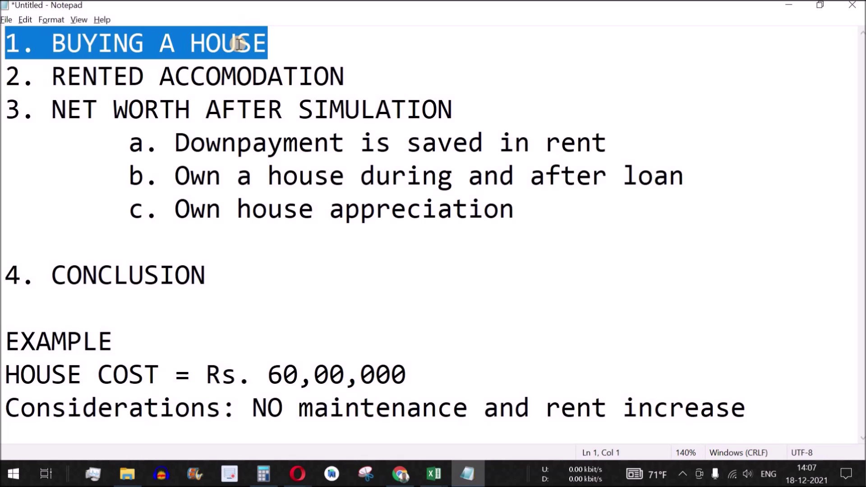
left_click(293, 42)
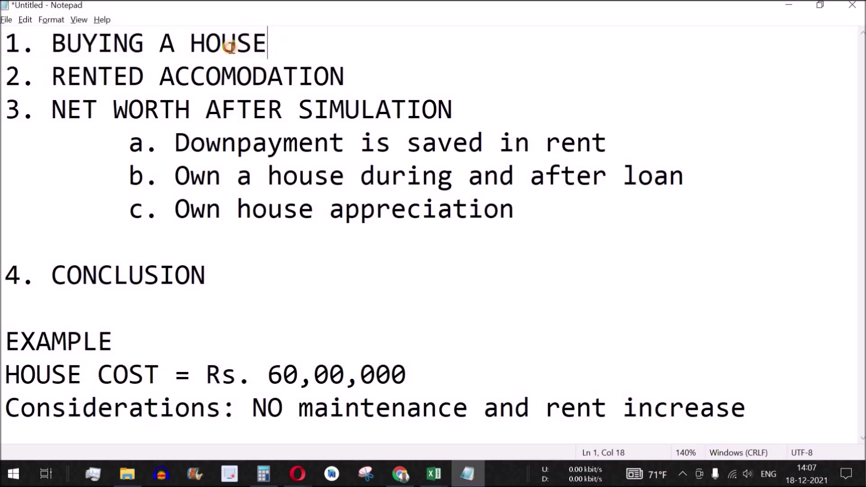
left_click_drag(230, 47, 52, 43)
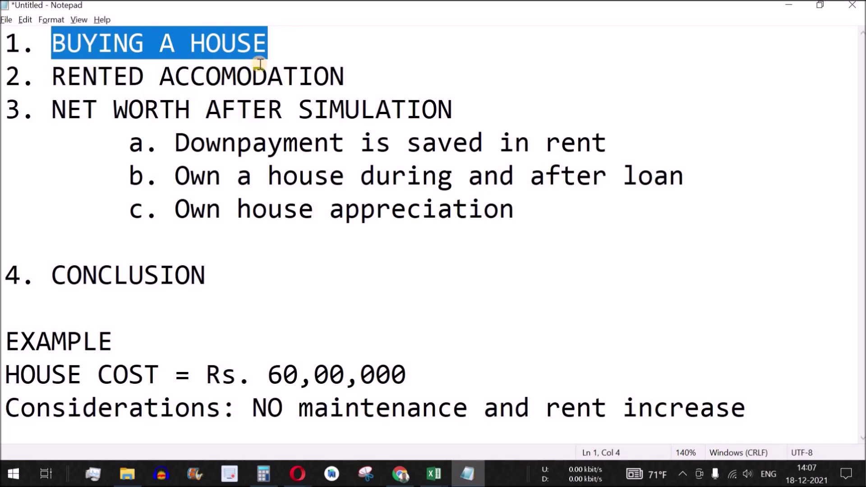
- Highlight the HOUSE COST example line and its amount, then return to the workbook
left_click_drag(4, 375, 409, 378)
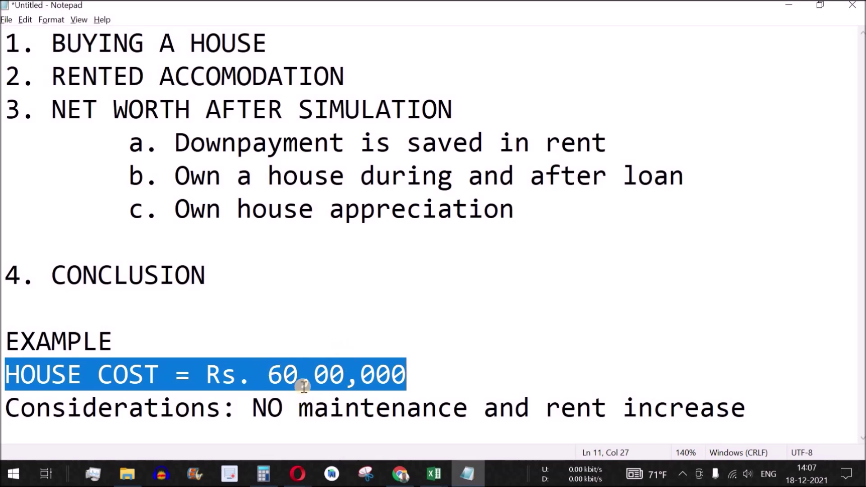
left_click_drag(407, 376, 8, 375)
left_click_drag(408, 376, 2, 376)
left_click(434, 474)
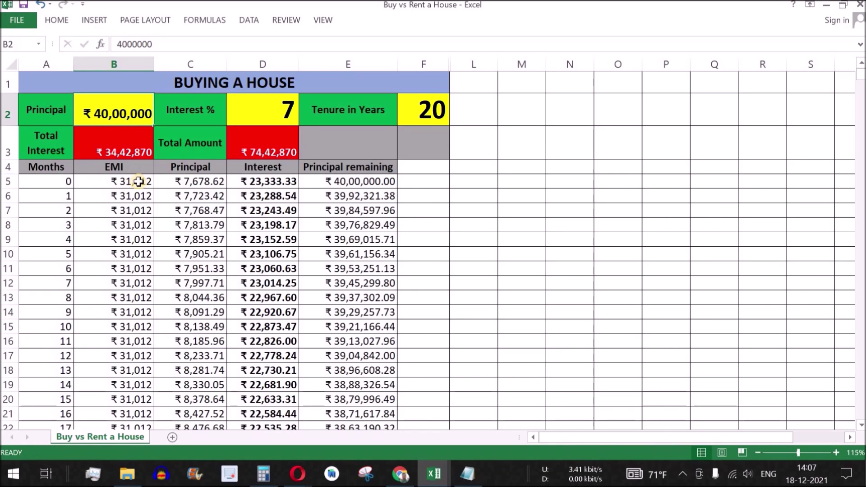
left_click_drag(34, 116, 114, 115)
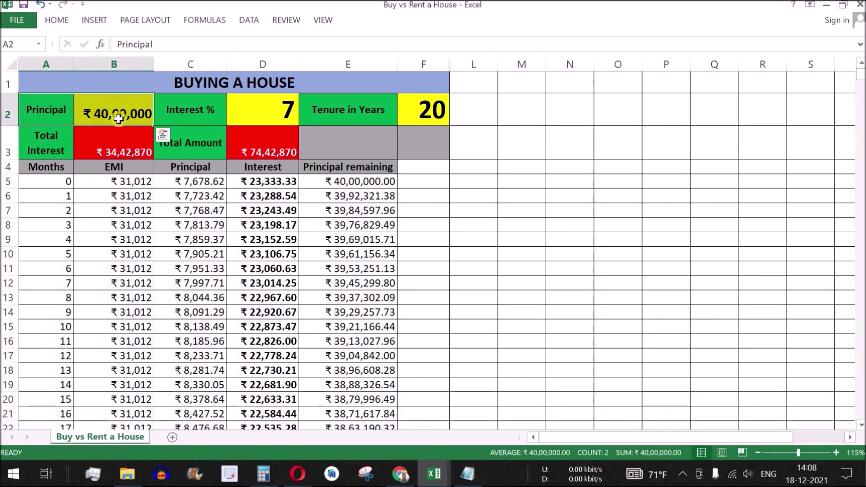
left_click(134, 103)
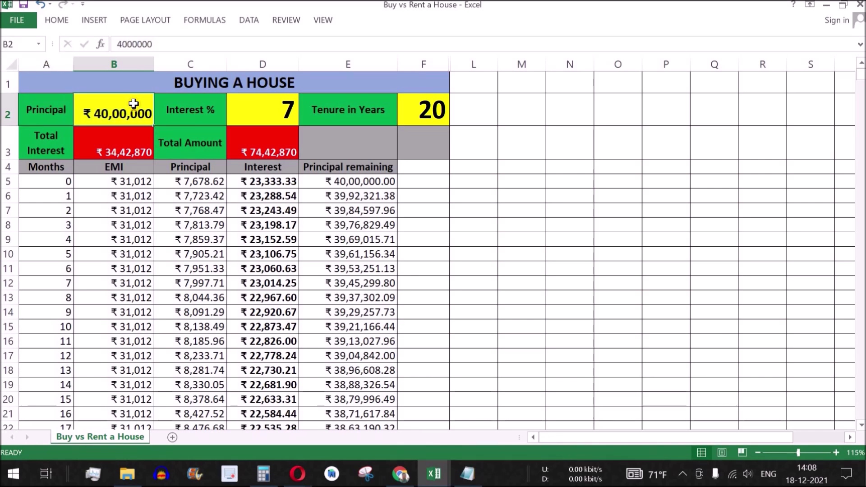
left_click(126, 134)
left_click(271, 116)
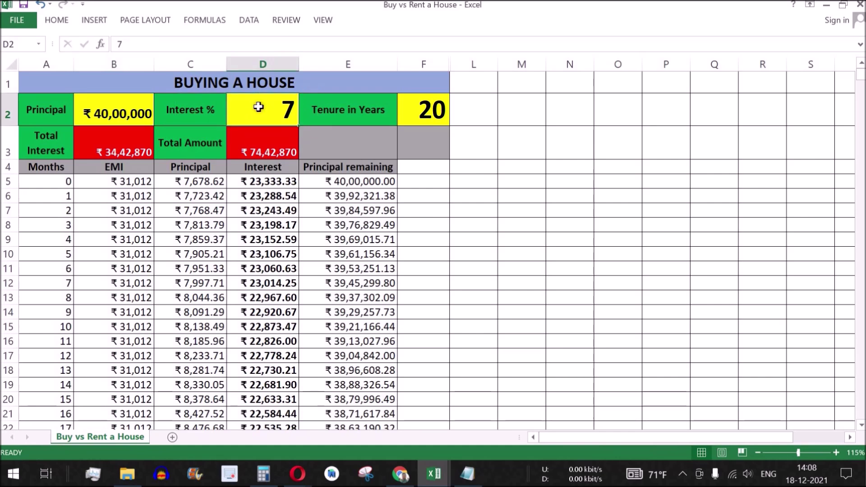
left_click(431, 113)
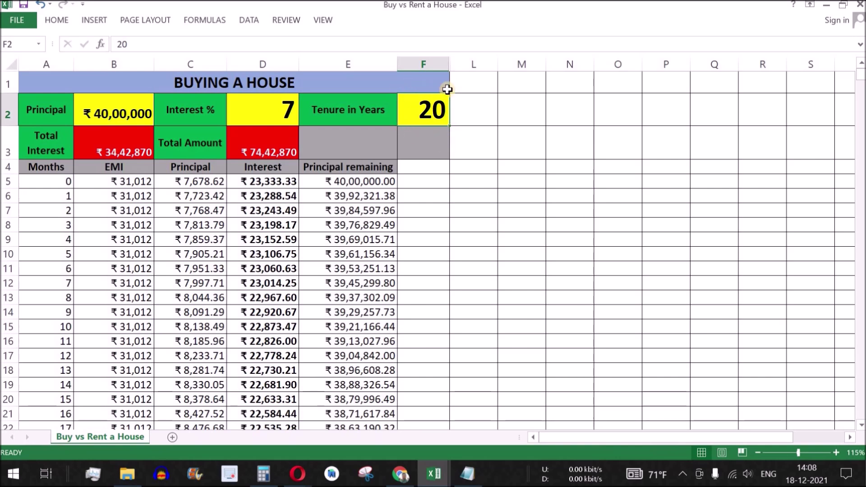
left_click_drag(433, 113, 60, 114)
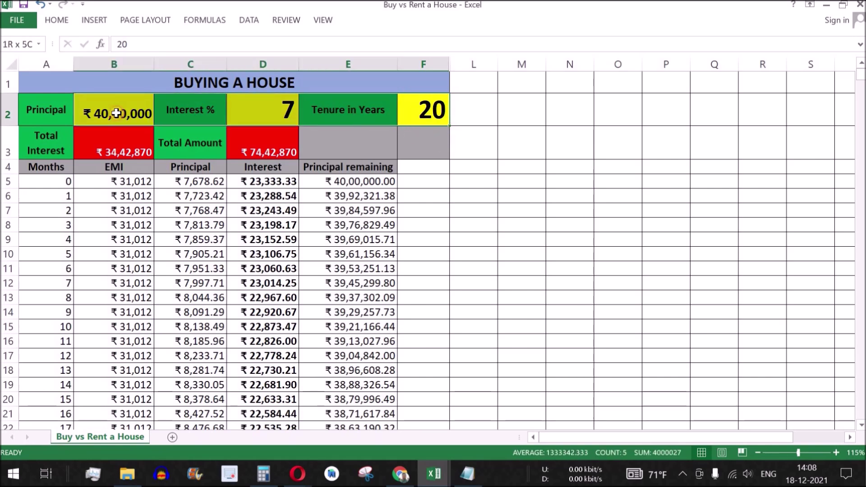
left_click_drag(138, 181, 138, 312)
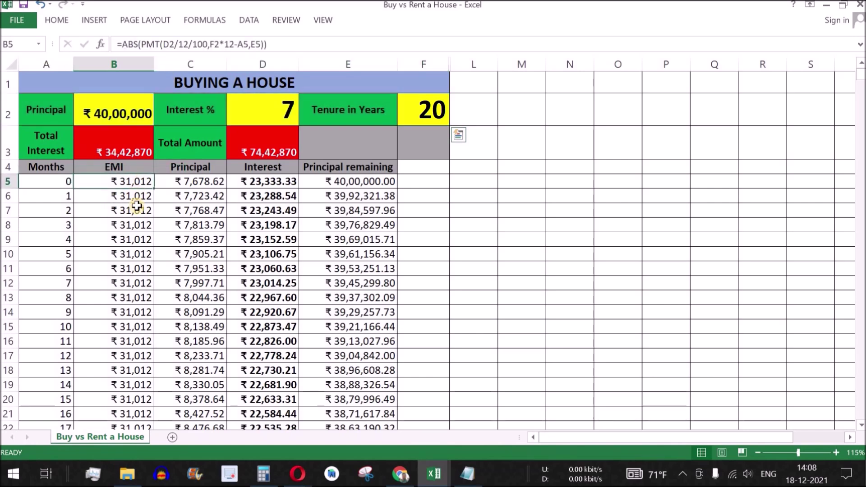
left_click(142, 184)
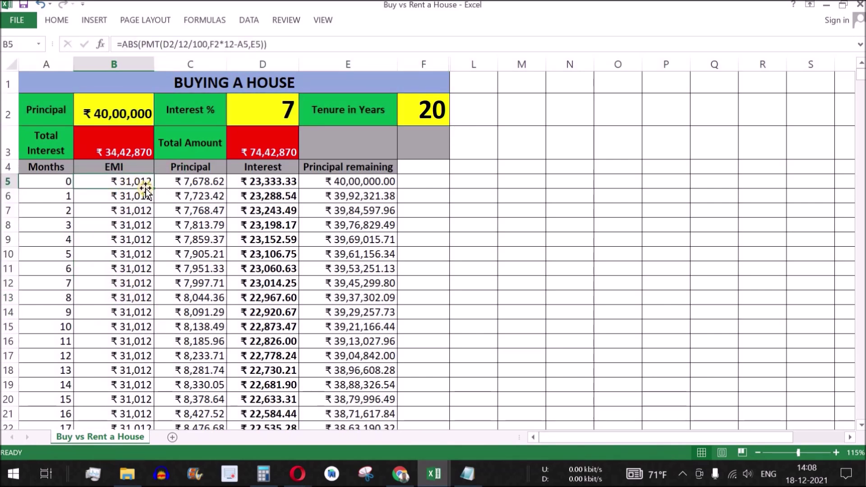
left_click(432, 117)
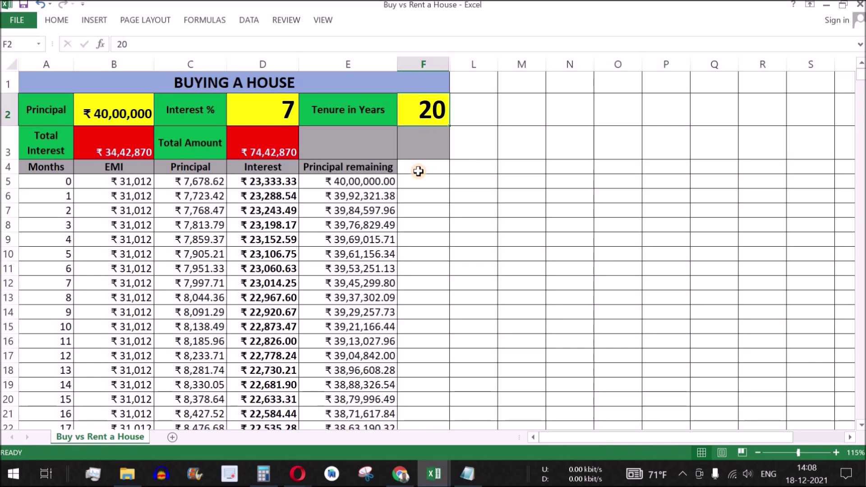
- Set the loan tenure to 15 years and review the recalculated EMI values
type("15")
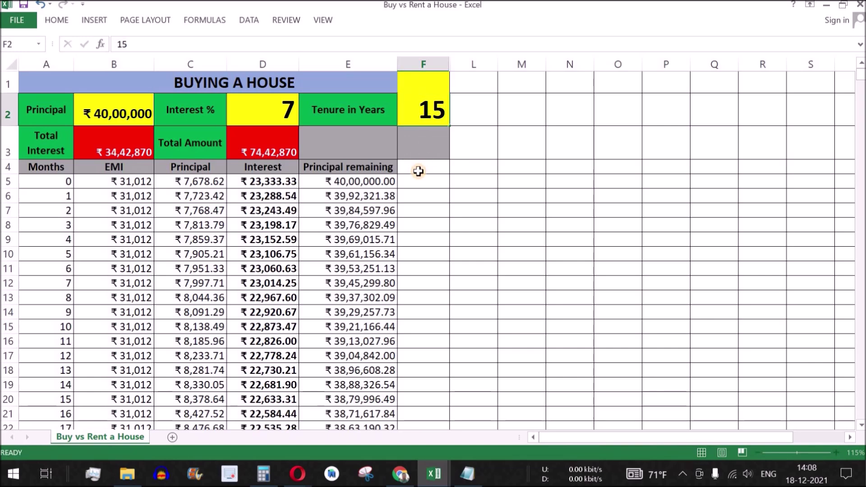
key("Return")
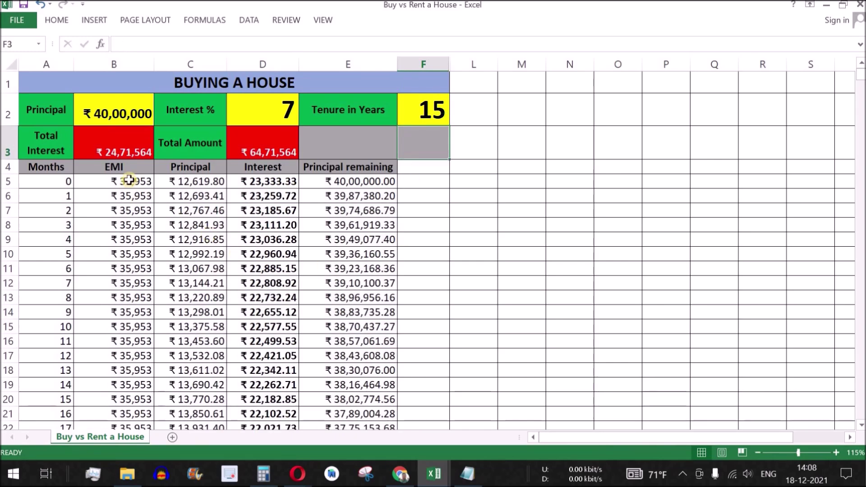
left_click_drag(121, 181, 122, 359)
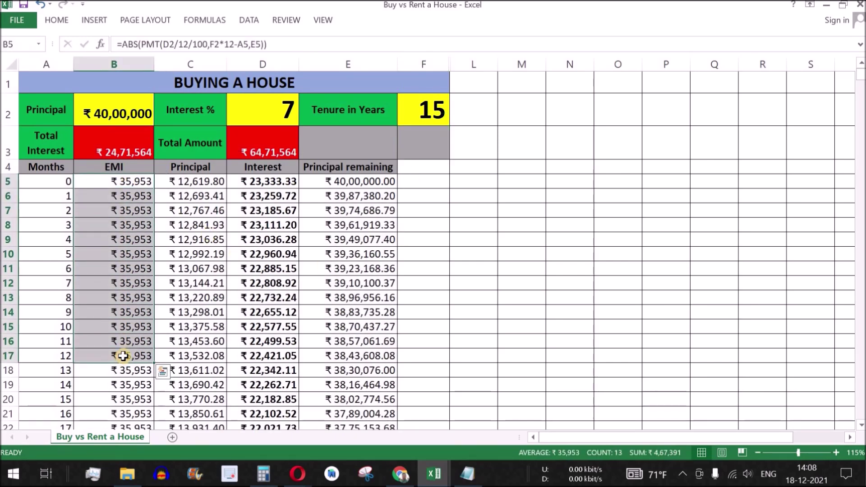
- Inspect the Total Interest formula in B3, the Total Amount formula in D3, and the principal in B2
left_click(57, 149)
left_click(106, 143)
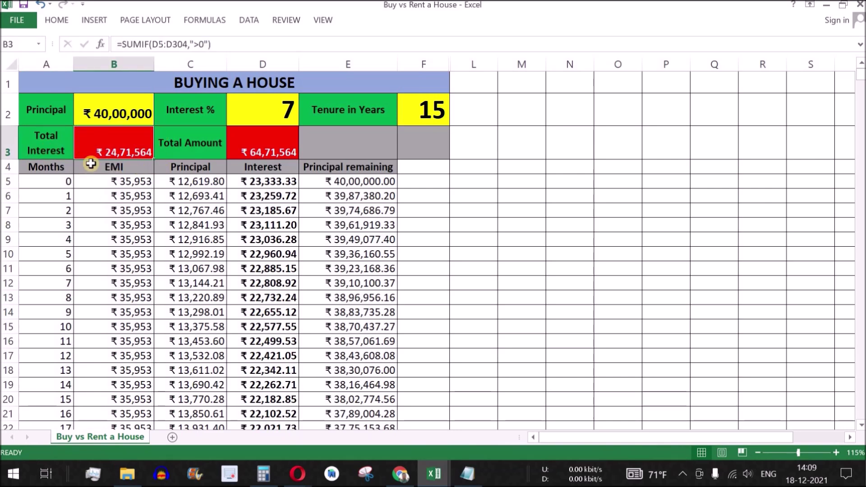
left_click(268, 140)
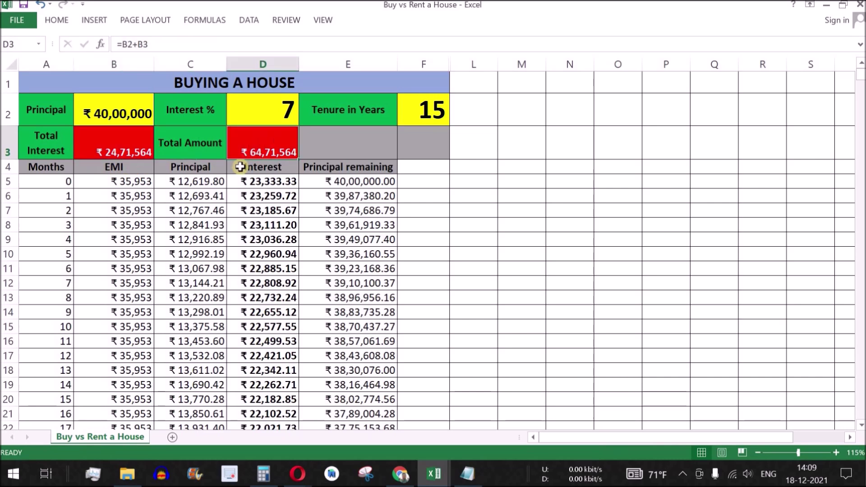
left_click(111, 140)
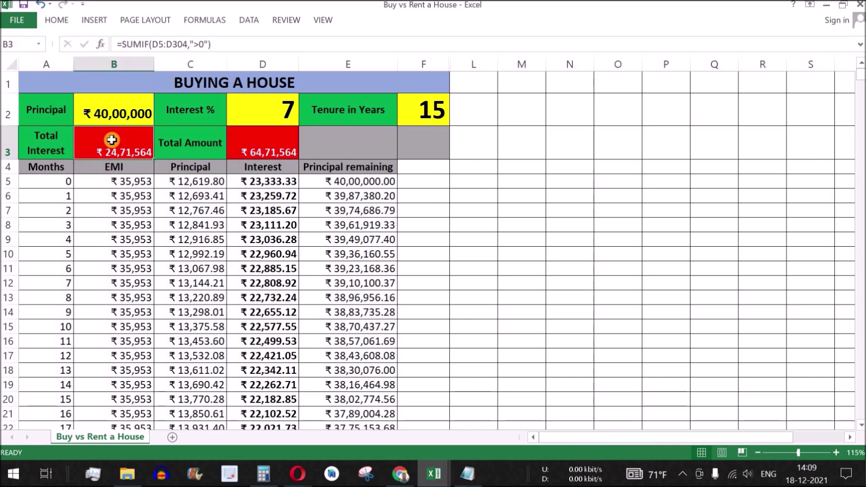
left_click(127, 109)
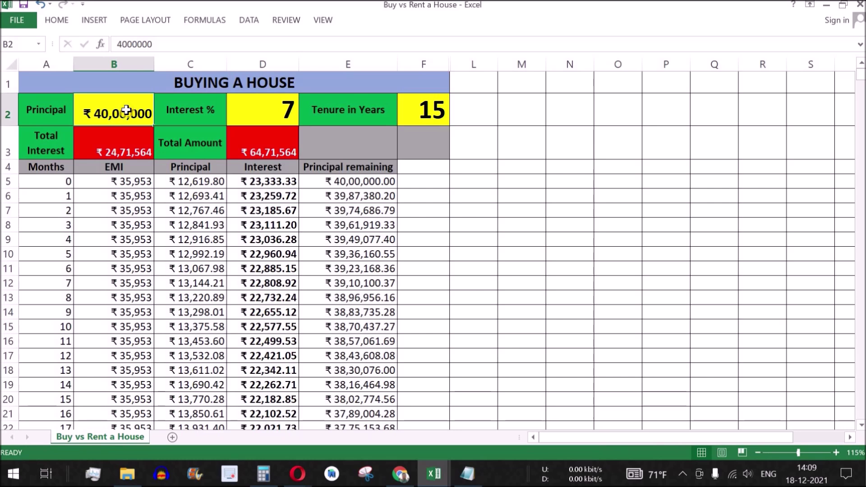
left_click(121, 146)
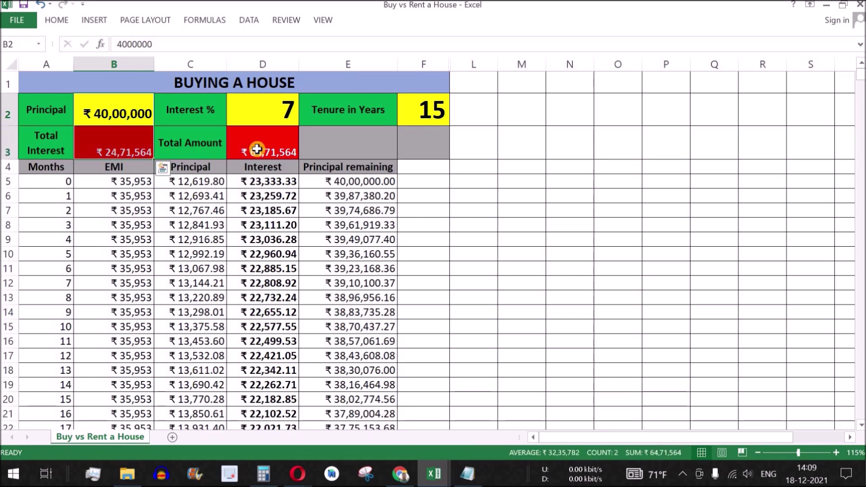
left_click(274, 143)
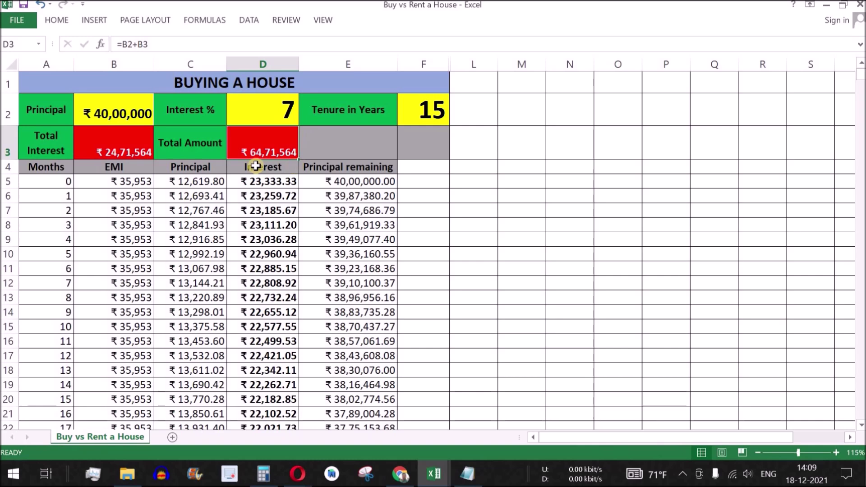
- Change the tenure in F2 to 20 years and select the recalculated EMI, principal and interest figures
key("Up")
key("Right")
key("Right")
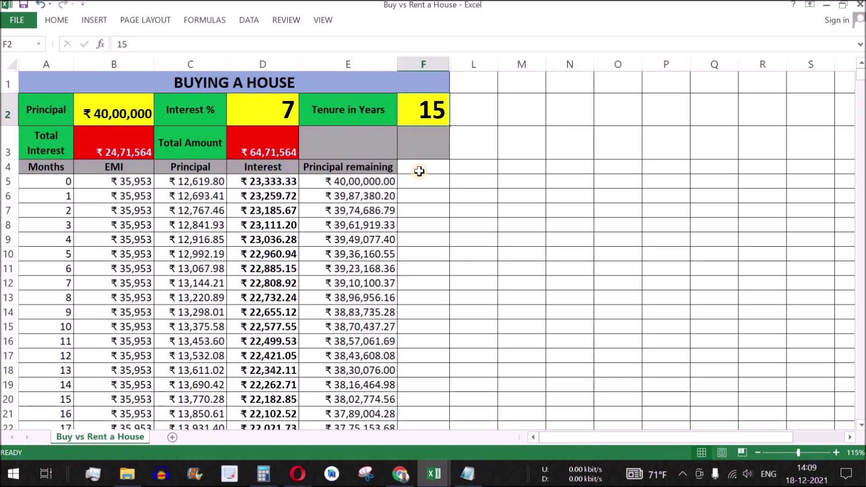
type("20")
key("ctrl+Return")
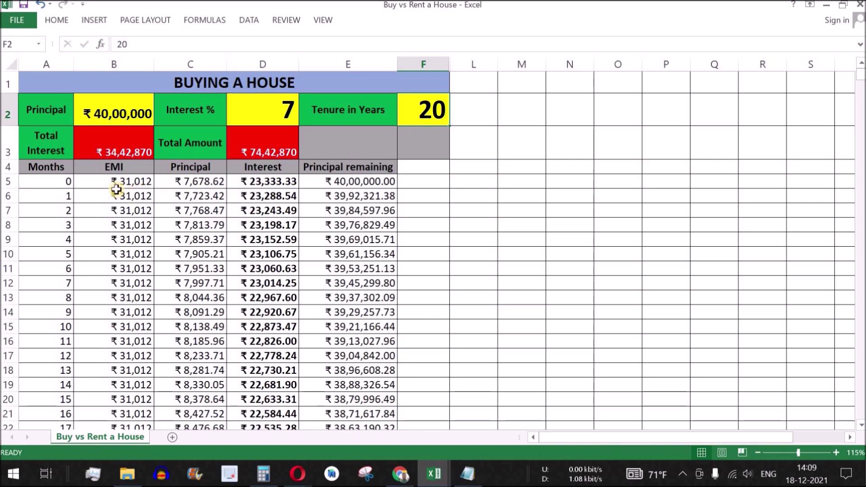
left_click(160, 225)
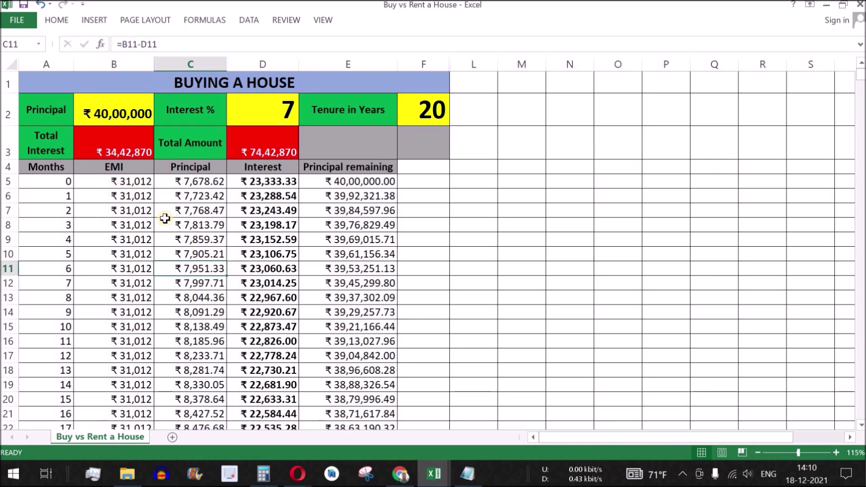
left_click_drag(125, 183, 285, 371)
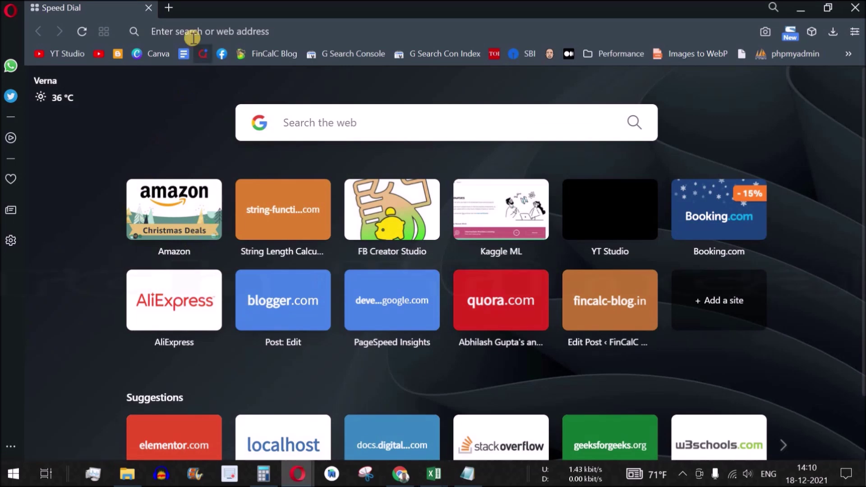
- Search 'fincalc blog' and open the site's Home Loan EMI Calculator from the Calculators page
left_click(193, 32)
type("fin")
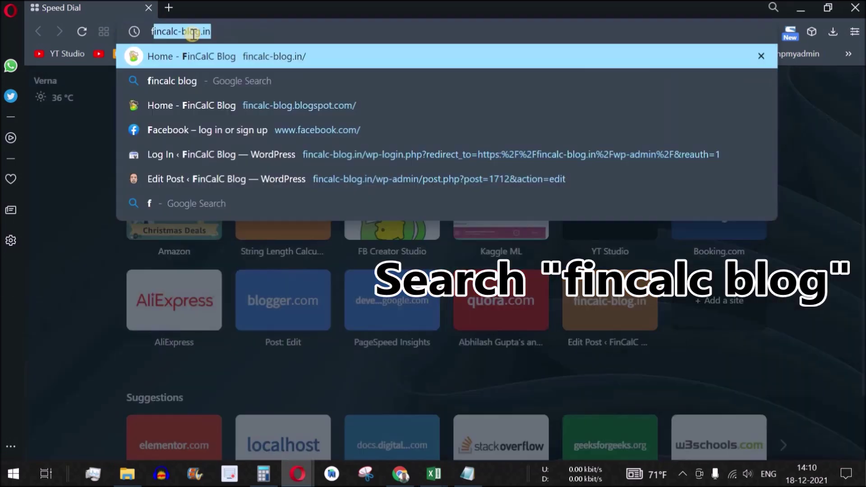
type("calc blog")
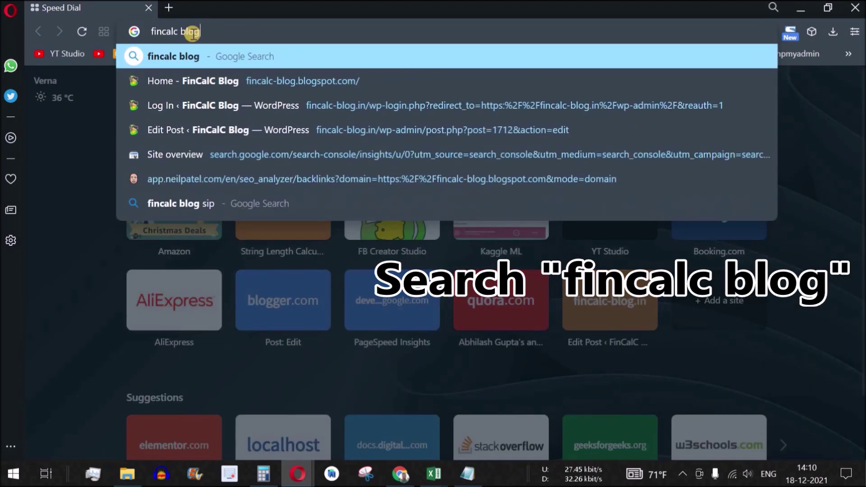
key("Return")
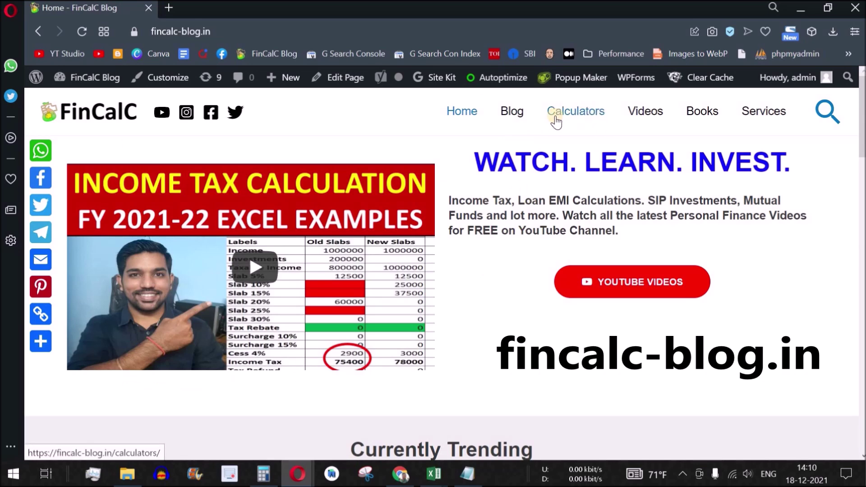
left_click(580, 114)
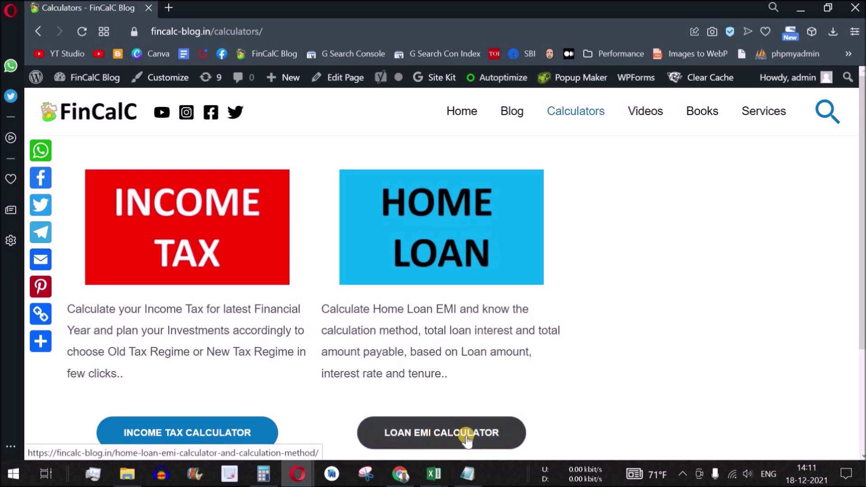
left_click(467, 440)
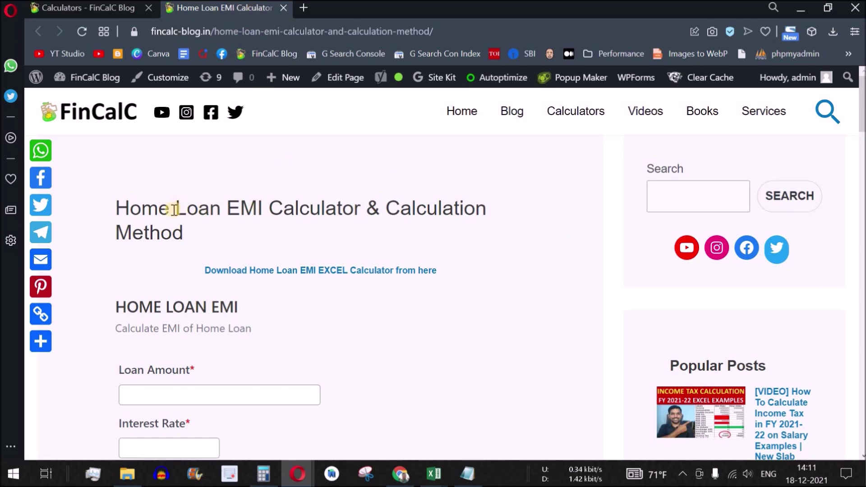
left_click_drag(176, 207, 406, 226)
scroll(546, 291, "down", 5)
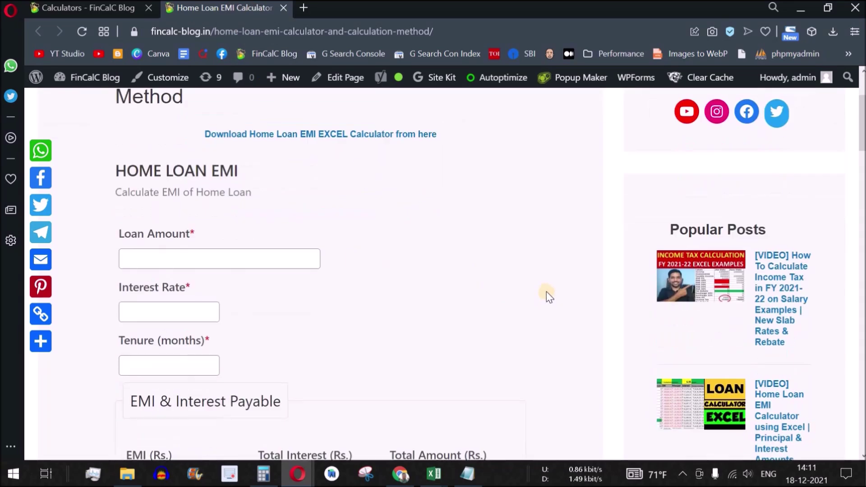
- Check the sheet's principal in B2, interest rate in D2 and tenure in F2, then return to the calculator
key("alt+Tab")
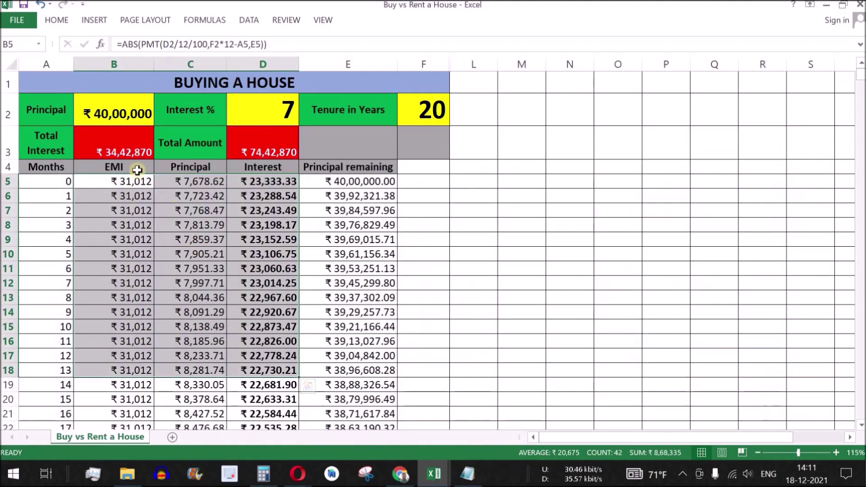
left_click(116, 111)
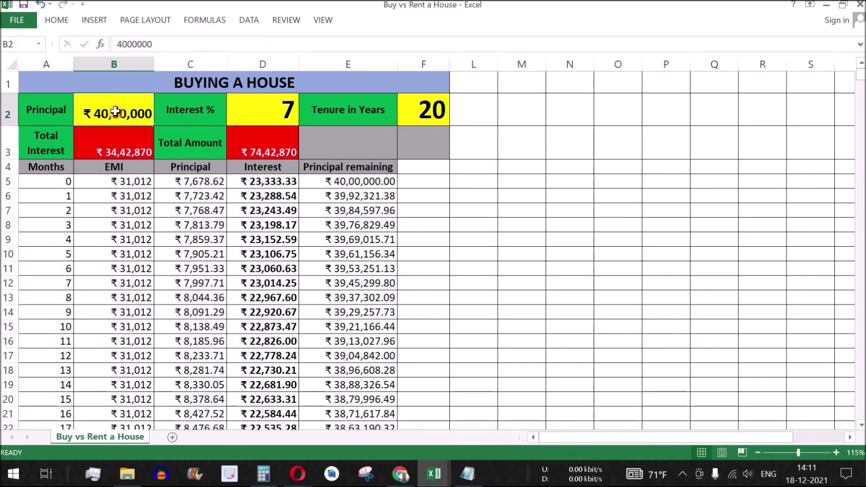
left_click(286, 114)
left_click(434, 115)
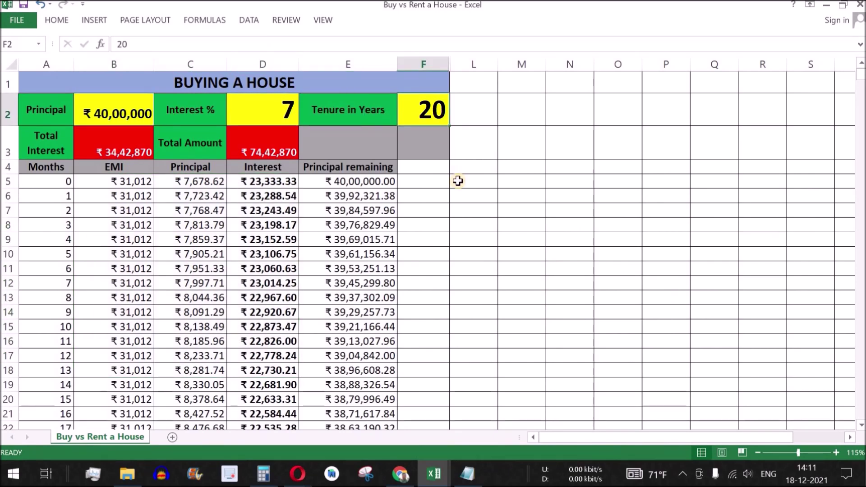
key("alt+Tab")
- Enter a 4000000 loan amount, 7% interest rate and 240-month tenure in the calculator
left_click(158, 190)
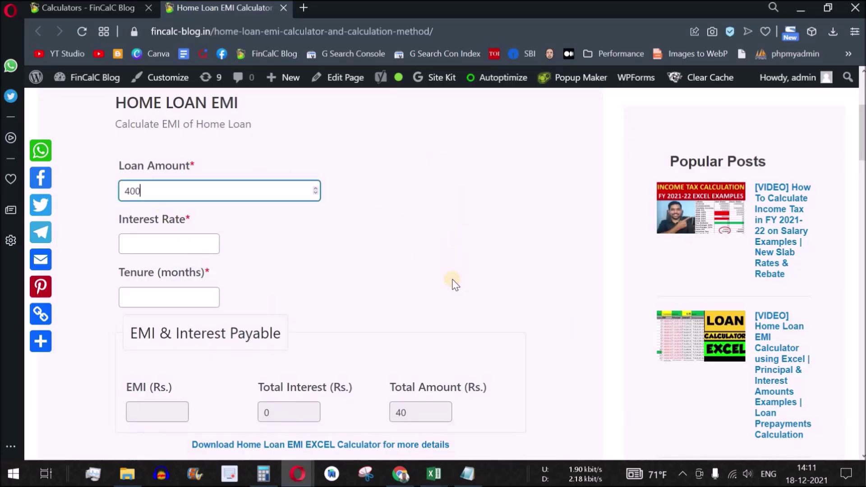
key("BackSpace")
type("0000")
left_click(176, 246)
type("7")
left_click(176, 297)
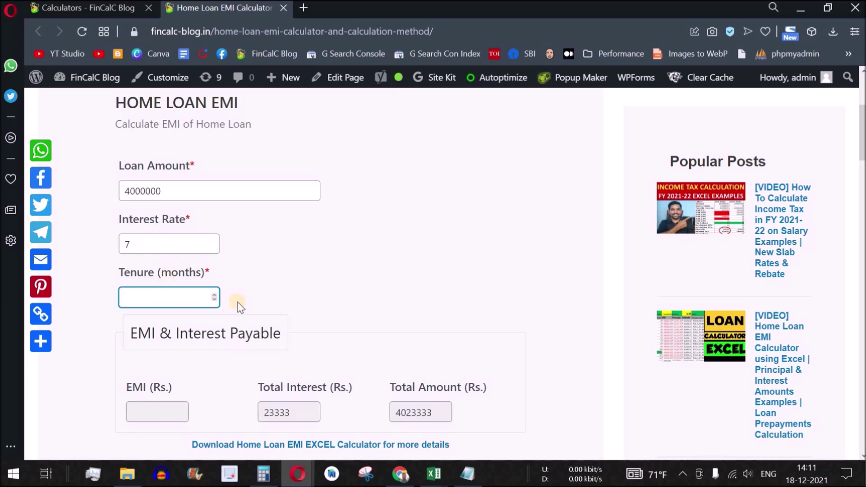
key("alt+Tab")
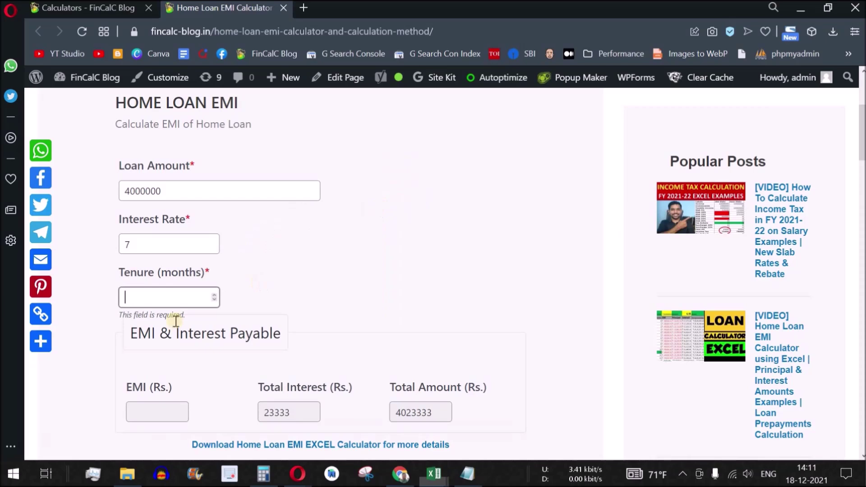
key("alt+Tab")
type("240")
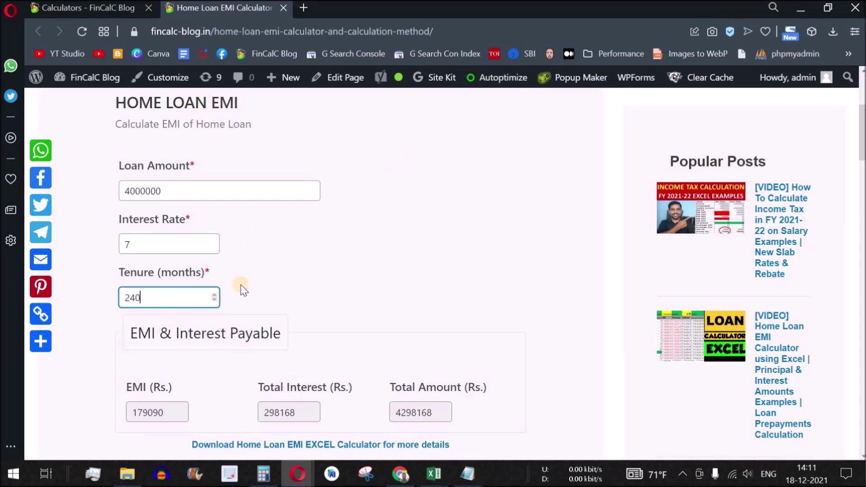
left_click(351, 310)
- Compare the calculator's 31012 EMI with the sheet's EMI formula in B5 and total interest in B3
left_click(162, 414)
left_click_drag(161, 414, 134, 424)
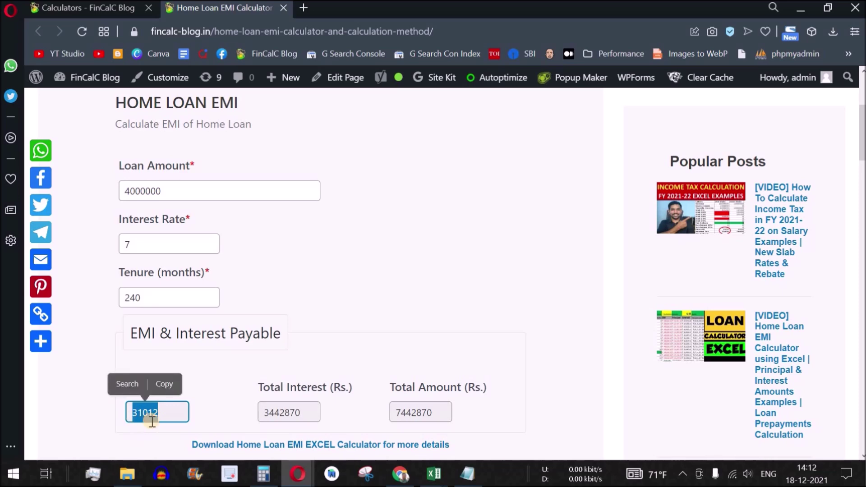
left_click(239, 403)
scroll(278, 383, "down", 2)
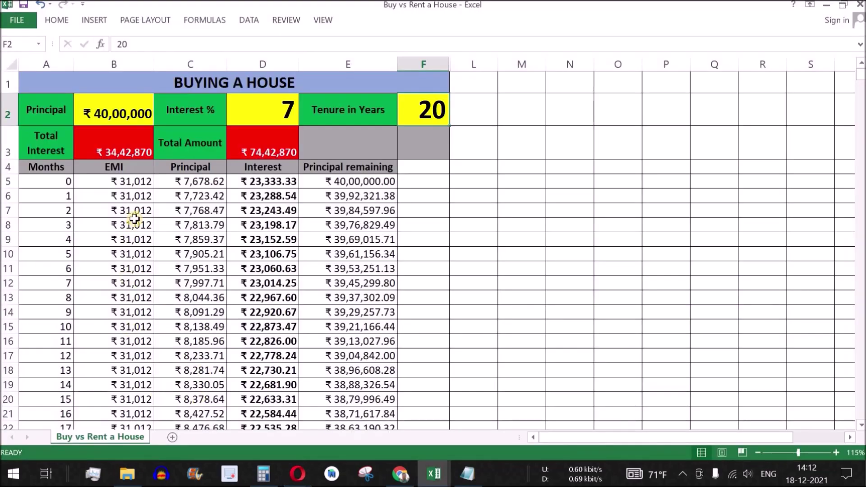
left_click(135, 185)
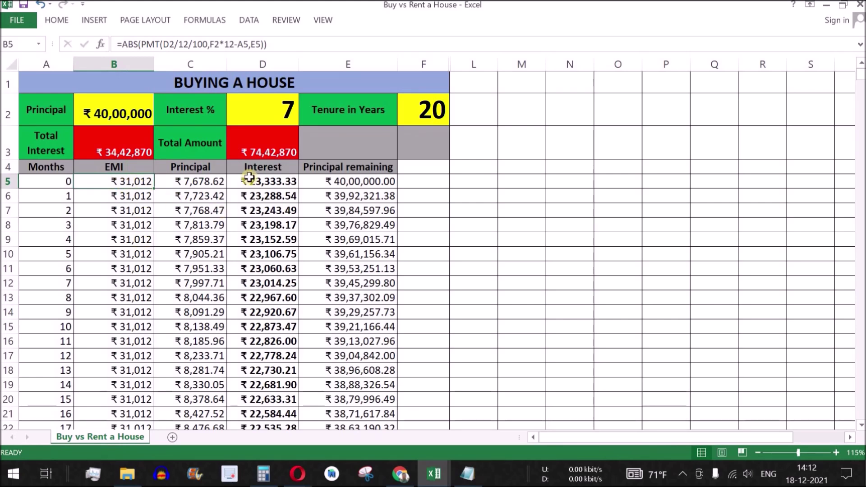
left_click(138, 151)
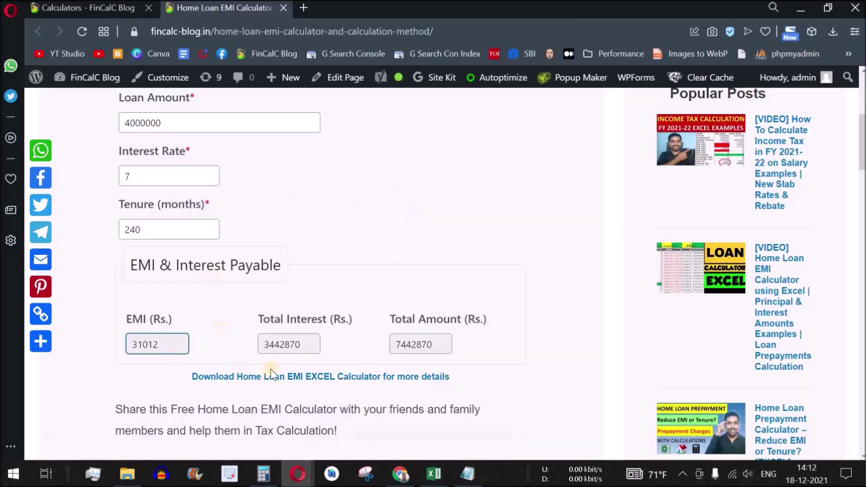
- Match the calculator's 3442870 total interest and 7442870 total amount against the sheet, then select the EMI column
double_click(309, 344)
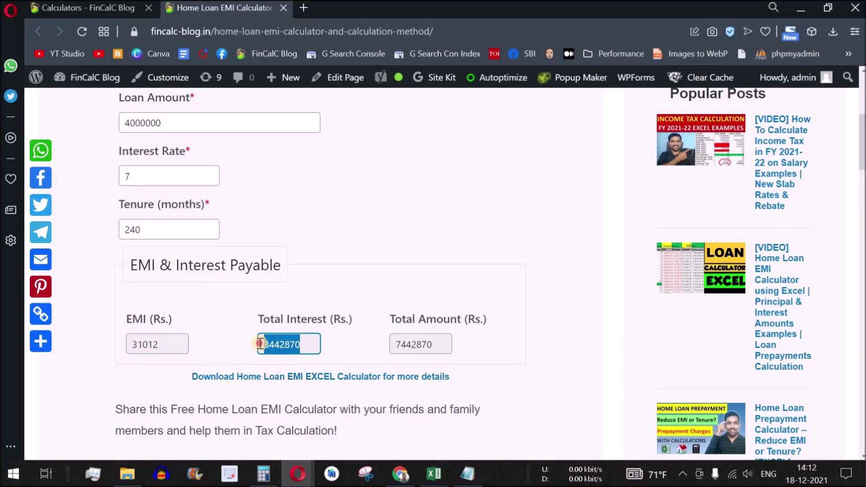
double_click(427, 345)
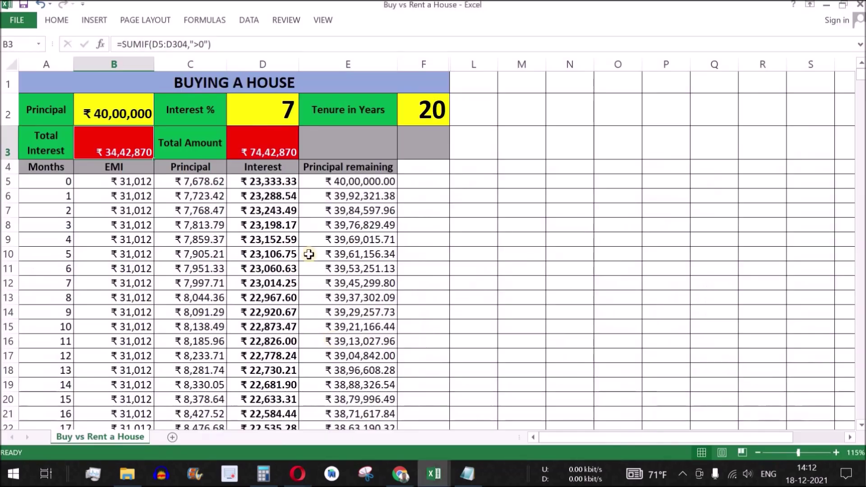
left_click(270, 151)
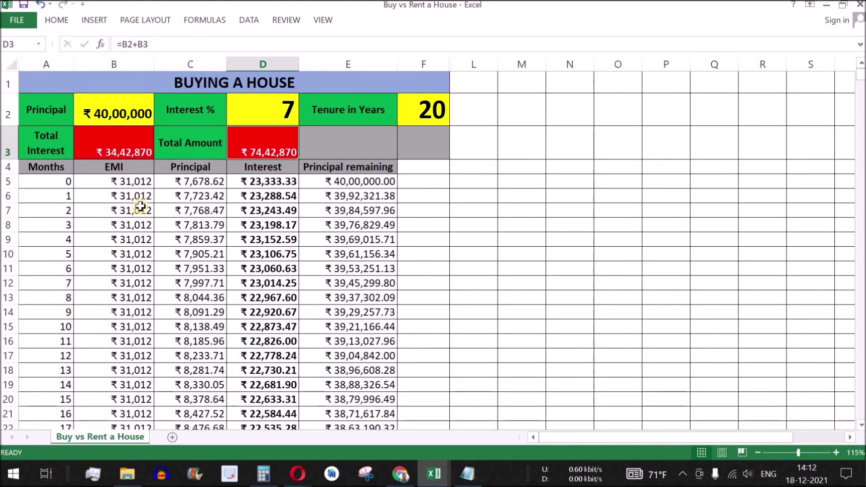
left_click_drag(56, 148, 255, 146)
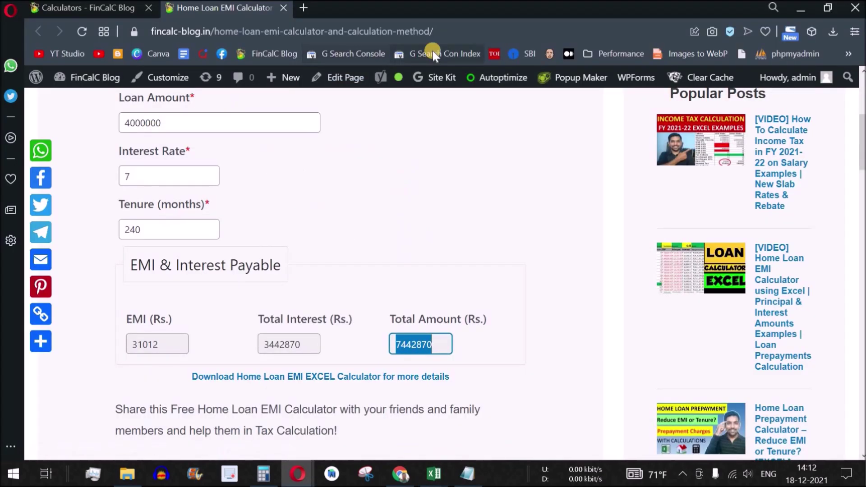
left_click(459, 46)
scroll(261, 220, "up", 1)
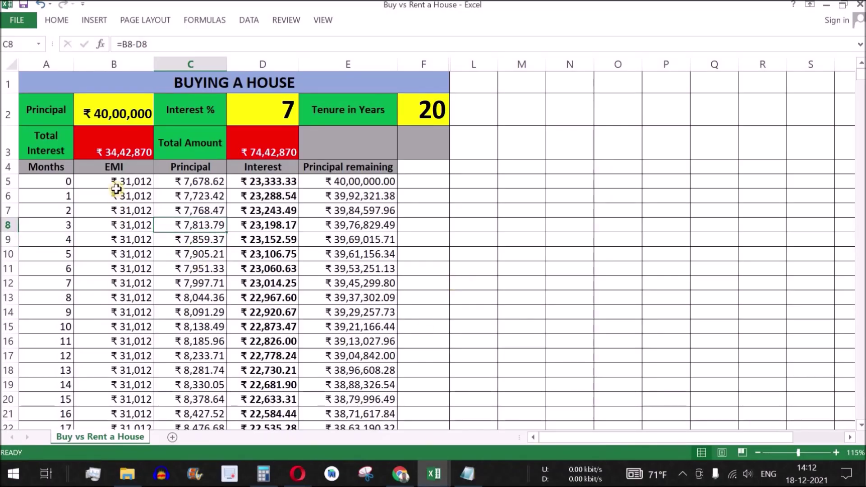
left_click_drag(116, 189, 120, 384)
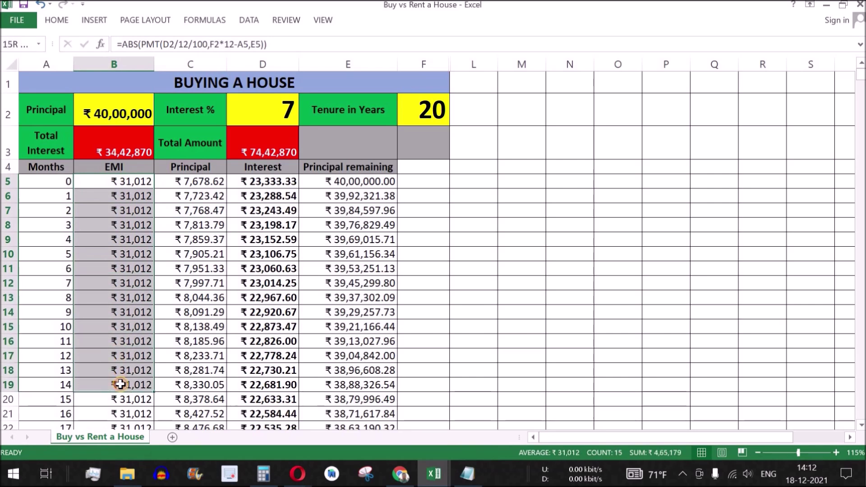
left_click(439, 109)
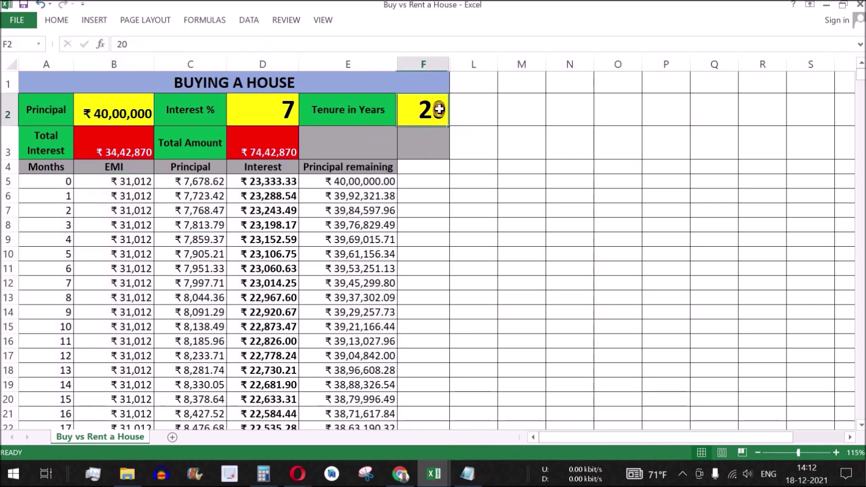
left_click(269, 120)
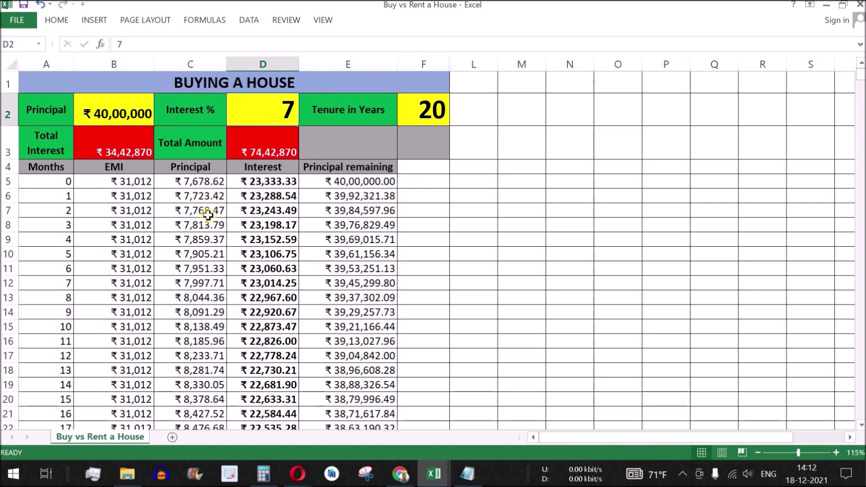
left_click(113, 150)
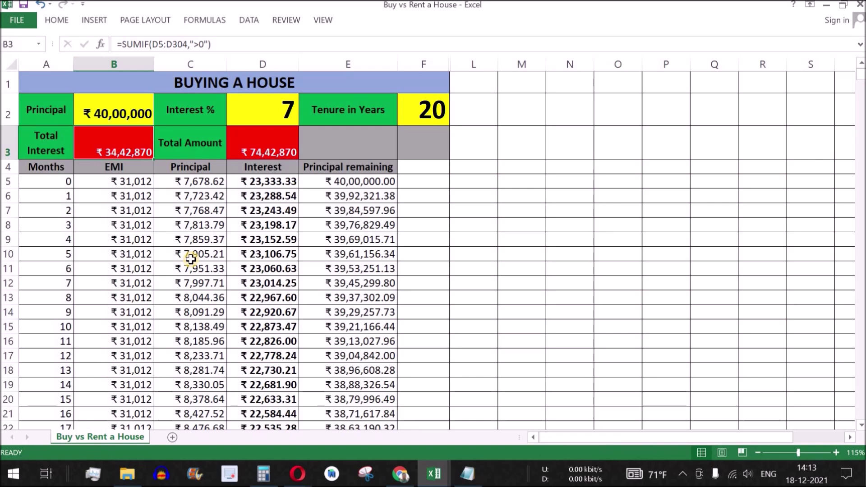
mouse_move(189, 170)
left_mouse_down()
mouse_move(267, 238)
mouse_move(268, 385)
left_mouse_up()
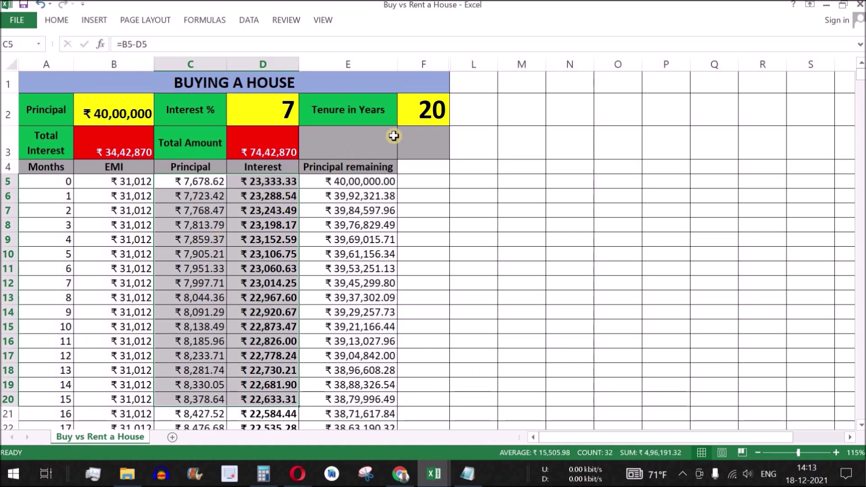
left_click(426, 119)
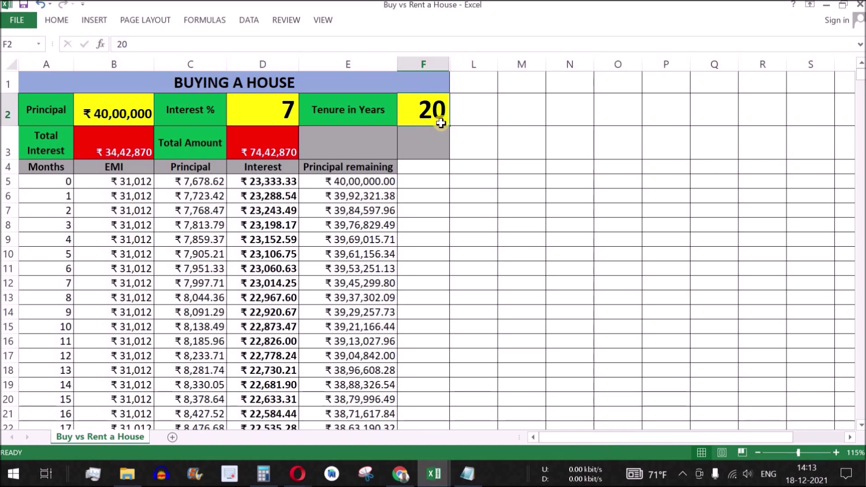
left_click(116, 152)
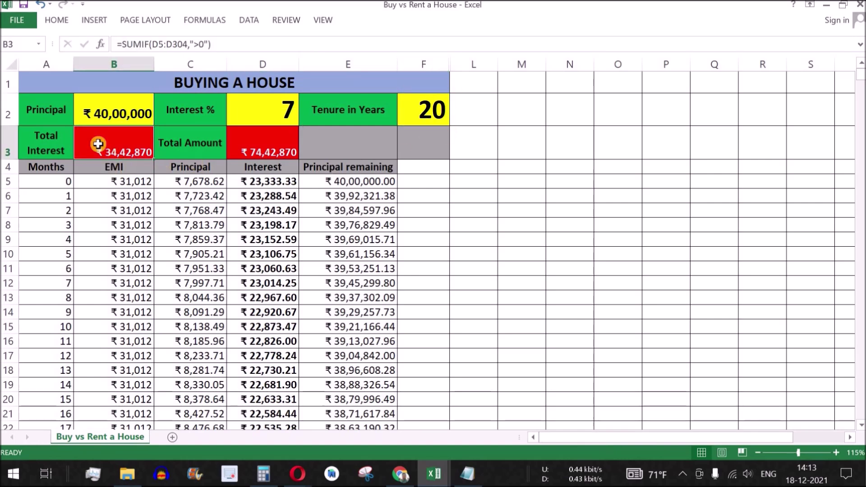
left_click(409, 122)
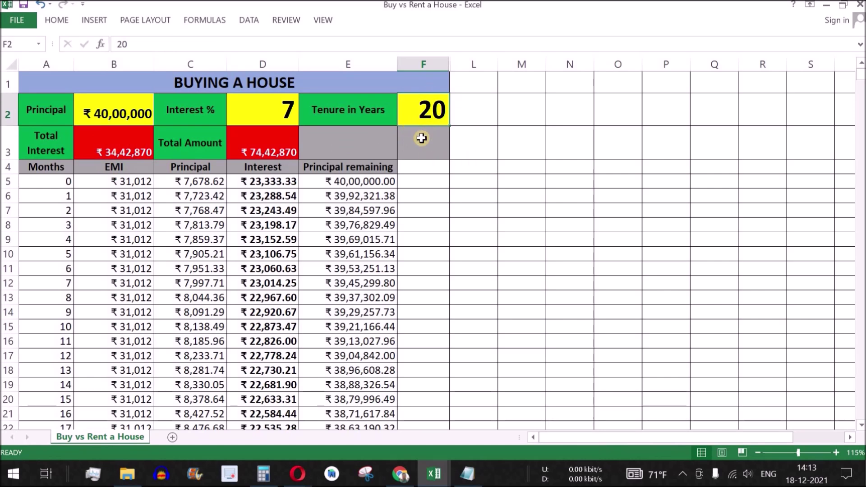
type("15")
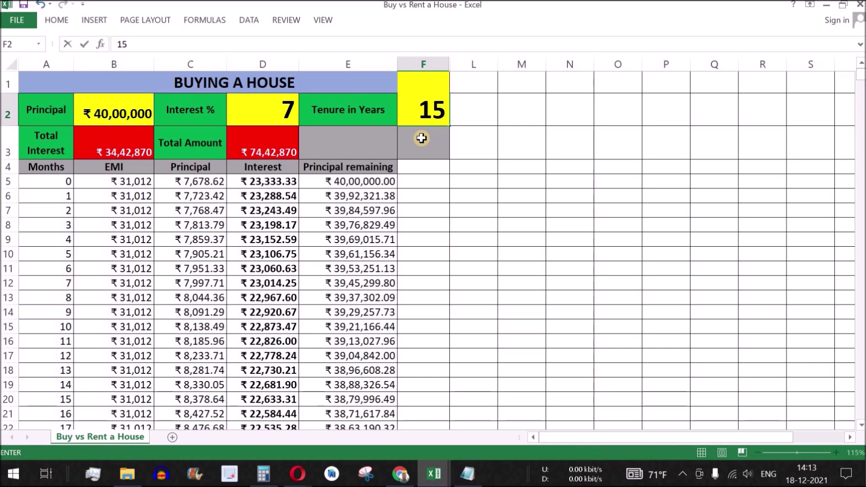
key("Return")
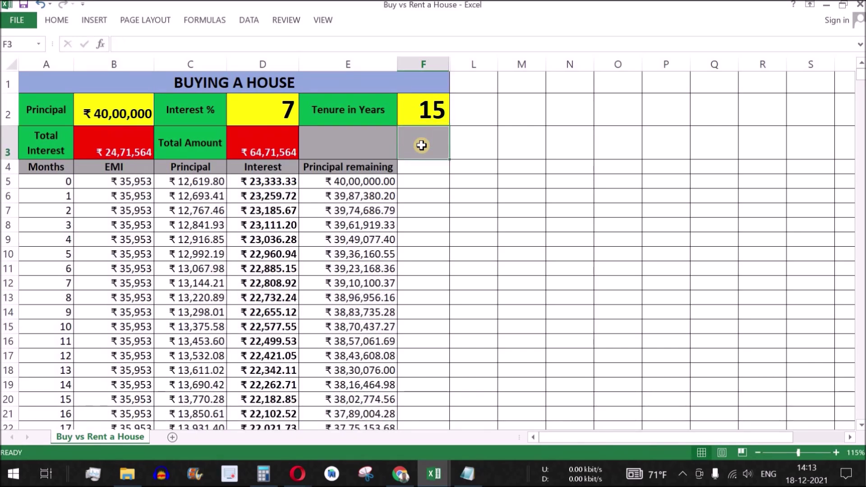
left_click(113, 151)
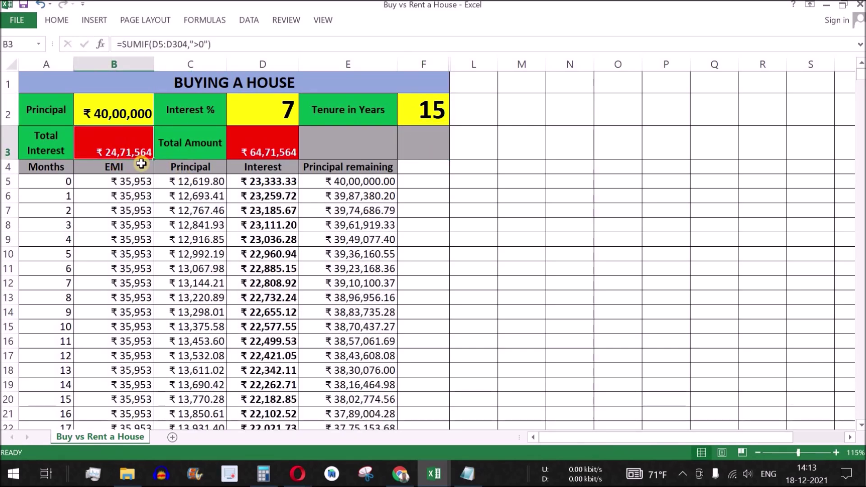
left_click(427, 110)
left_click_drag(116, 180, 122, 324)
left_click(429, 113)
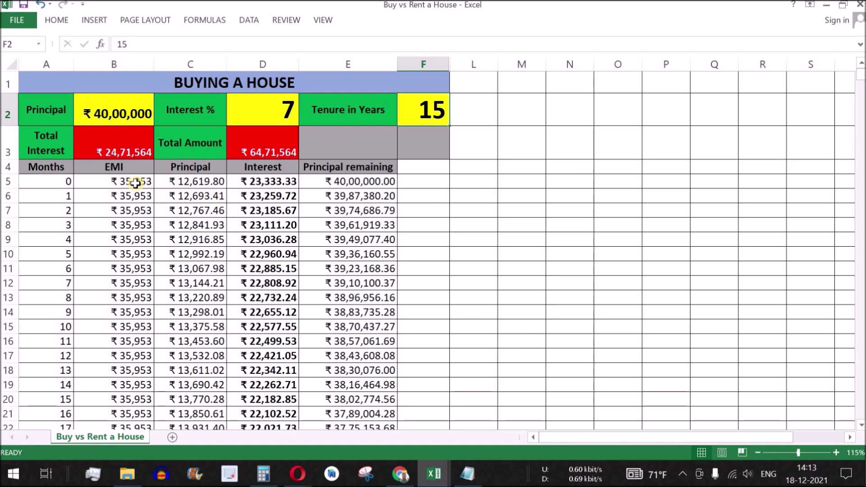
left_click_drag(135, 183, 138, 311)
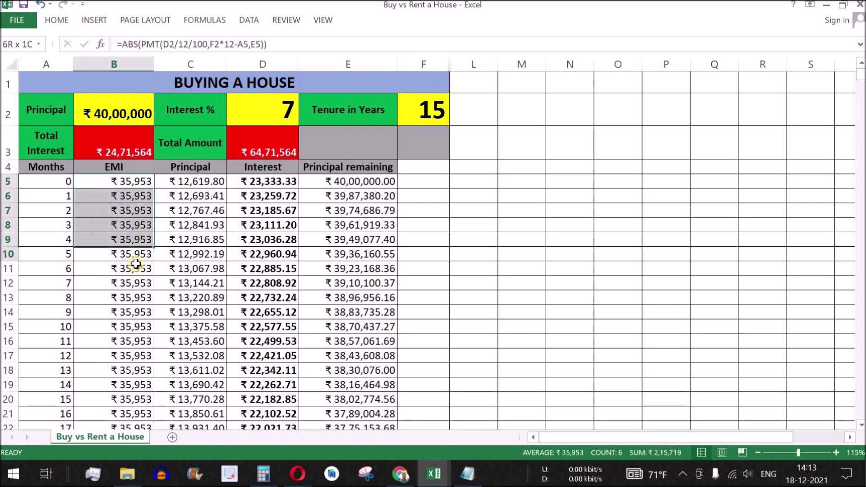
left_click(125, 144)
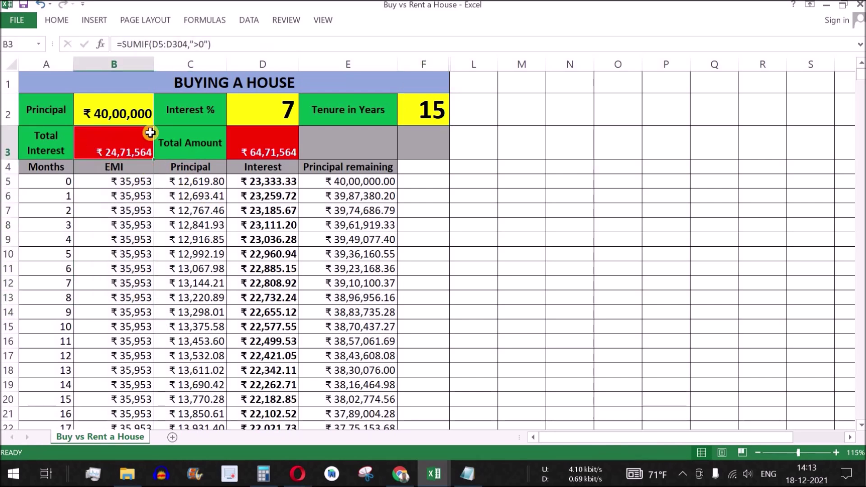
left_click(414, 116)
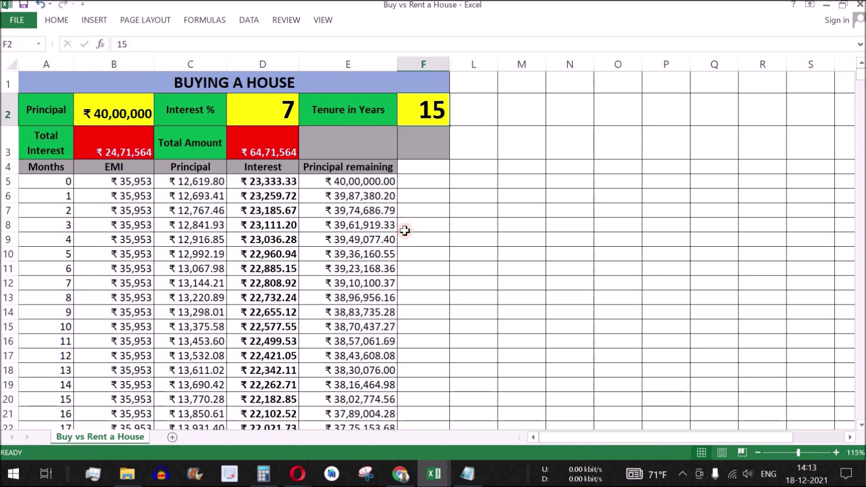
type("10")
key("Return")
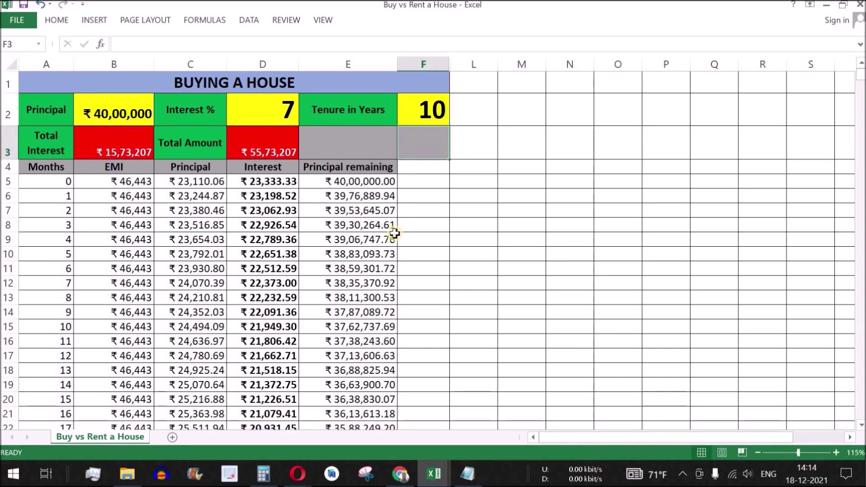
left_click(132, 185)
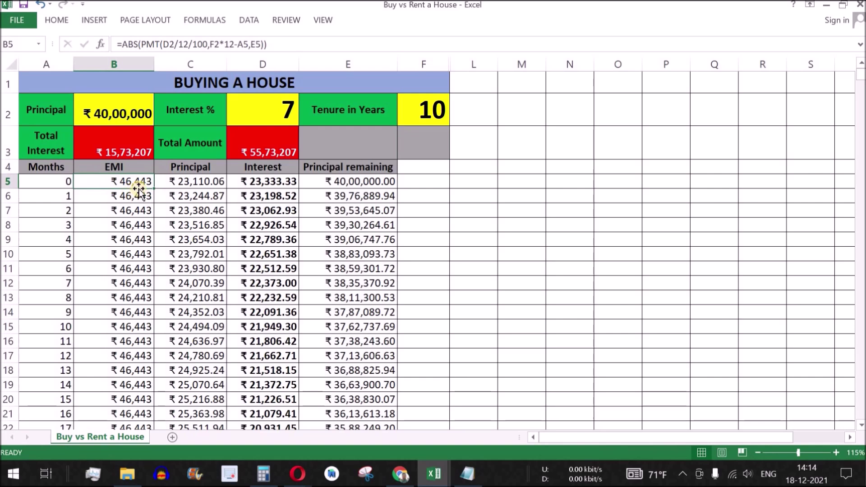
left_click(121, 153)
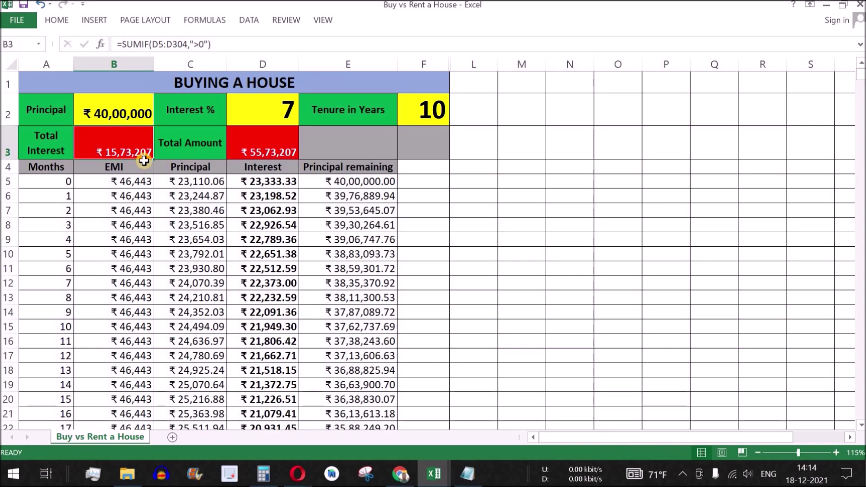
key("Up")
key("Right")
key("Right")
key("Right")
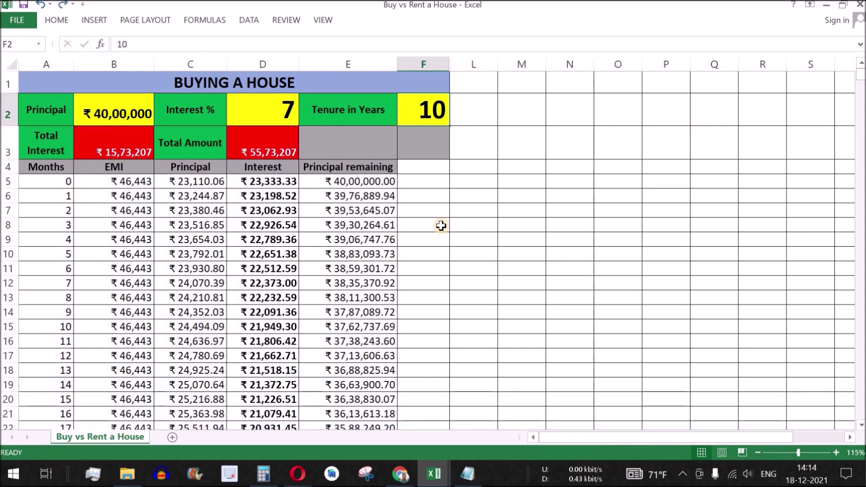
type("20")
key("Return")
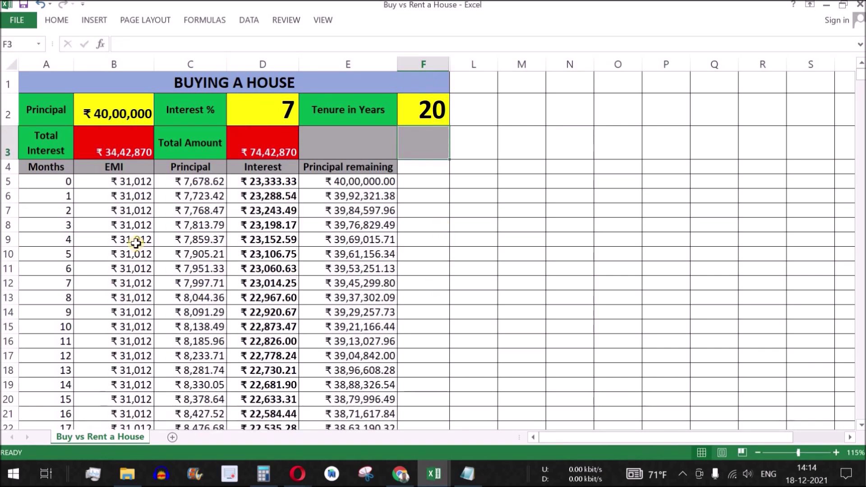
left_click_drag(128, 180, 136, 393)
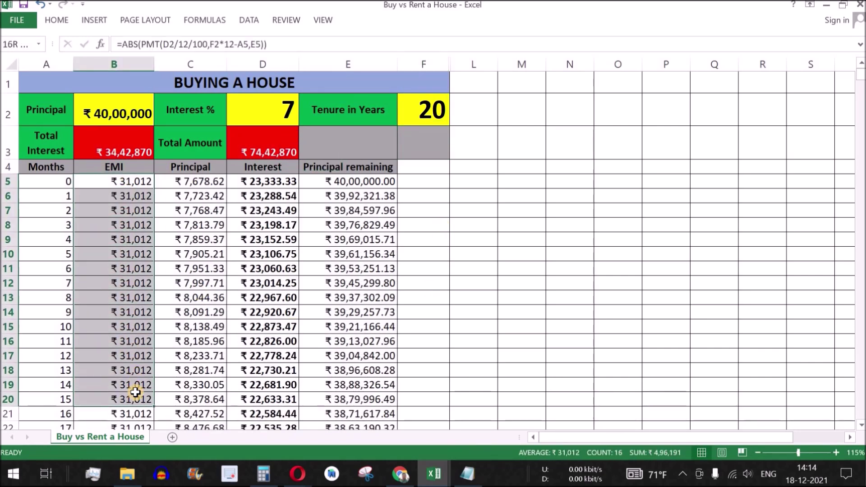
left_click(468, 474)
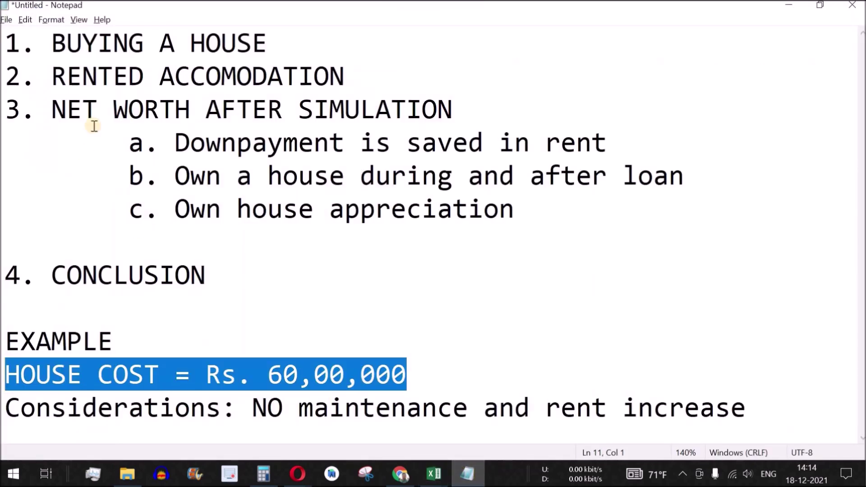
left_click_drag(349, 73, 57, 77)
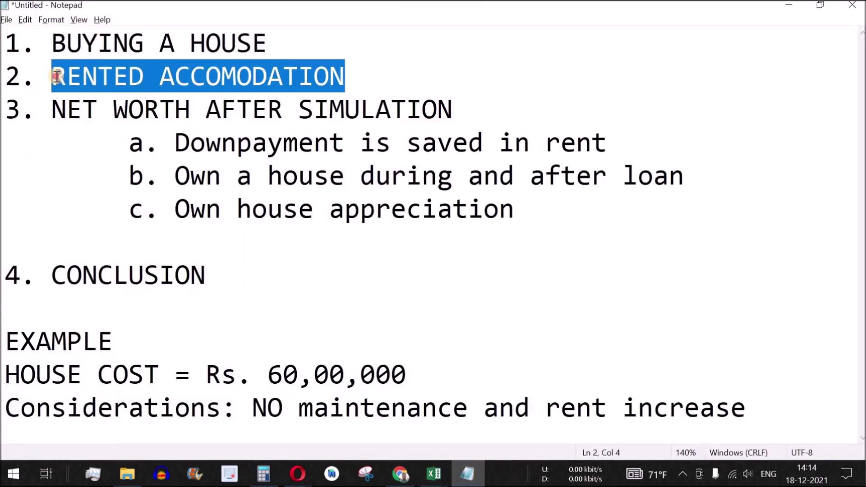
key("alt+Tab")
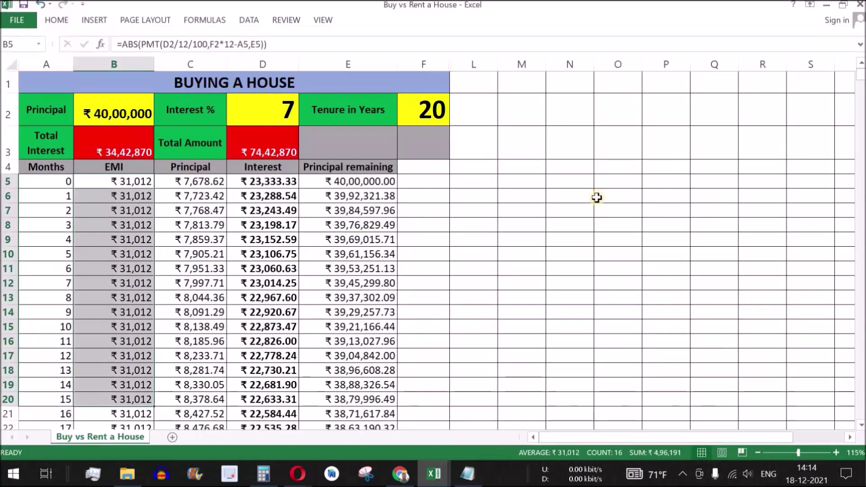
left_click_drag(422, 67, 522, 63)
right_click(474, 190)
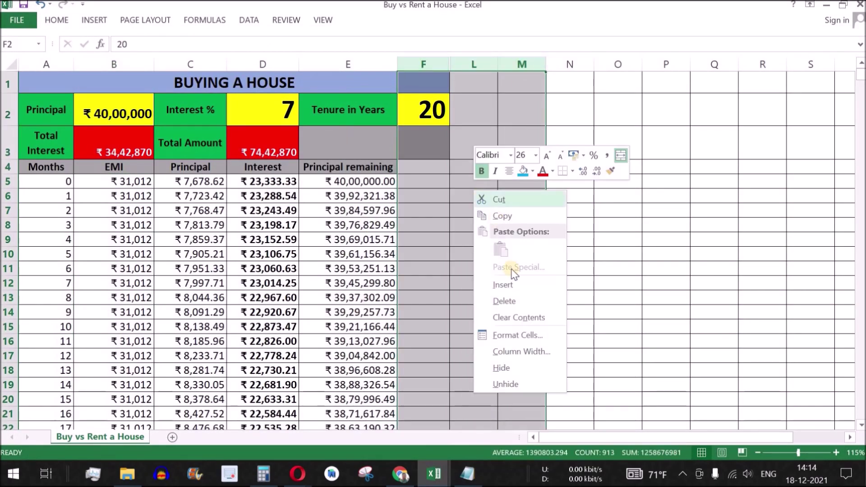
left_click(529, 383)
left_click_drag(630, 82, 627, 396)
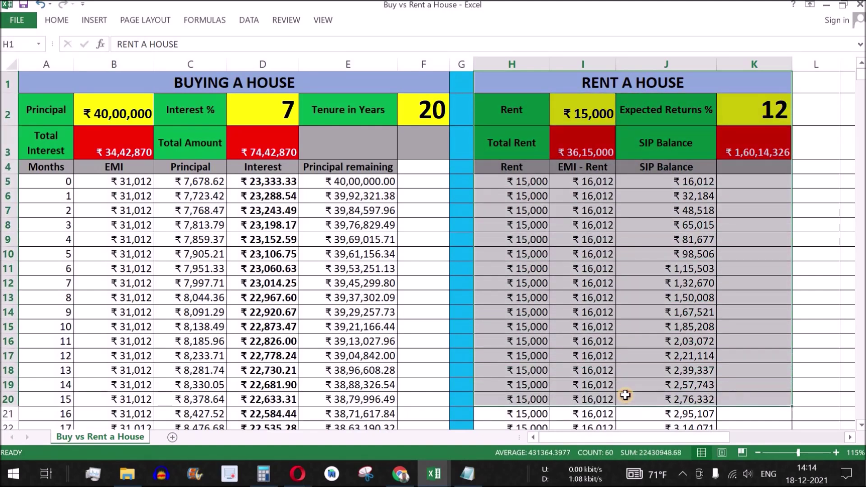
left_click(116, 113)
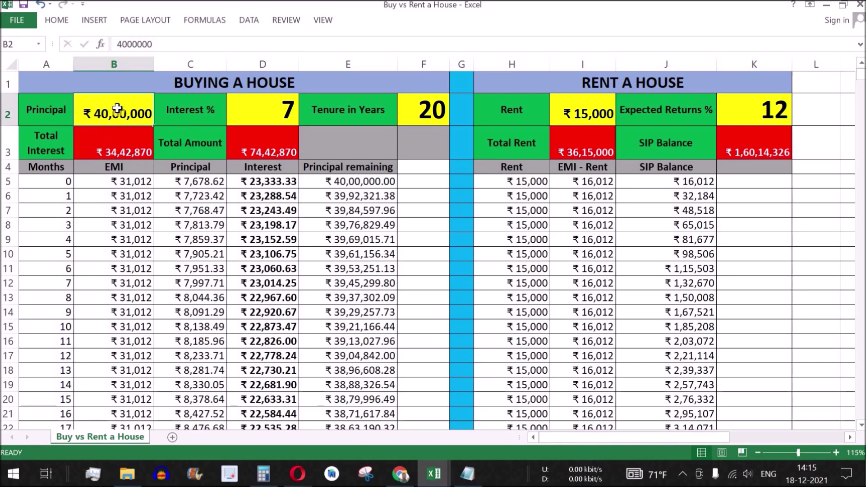
left_click_drag(117, 109, 379, 400)
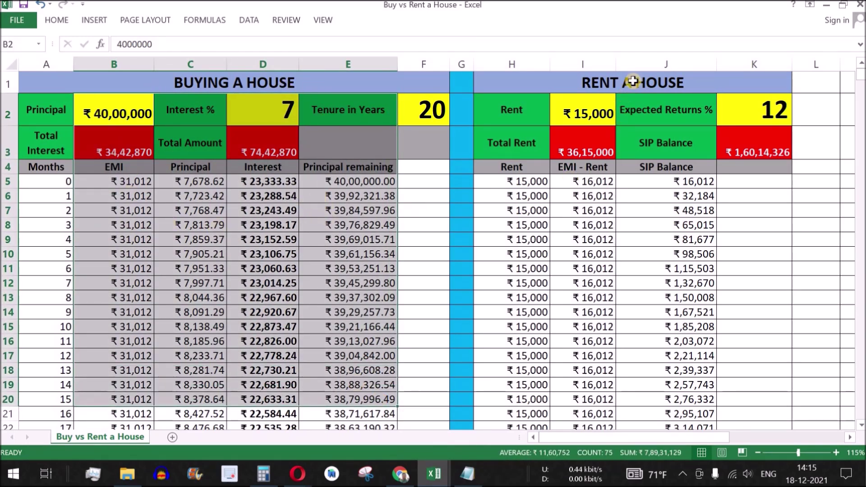
left_click_drag(625, 88, 637, 356)
left_click(595, 106)
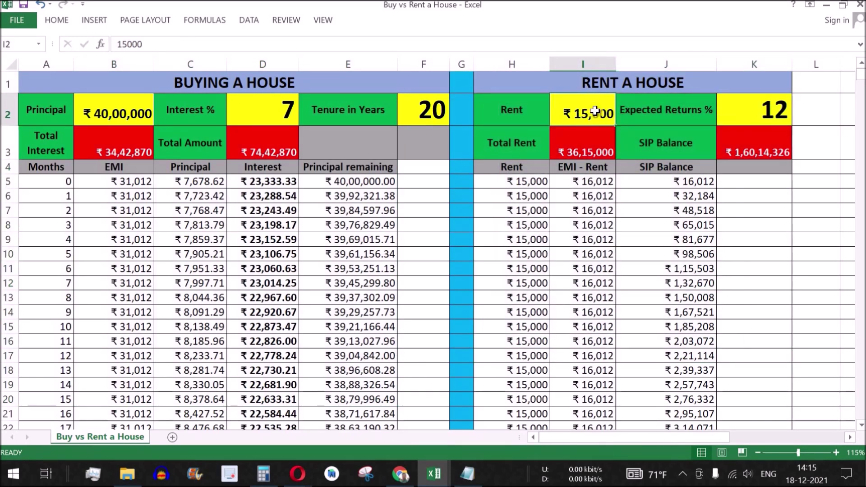
double_click(561, 136)
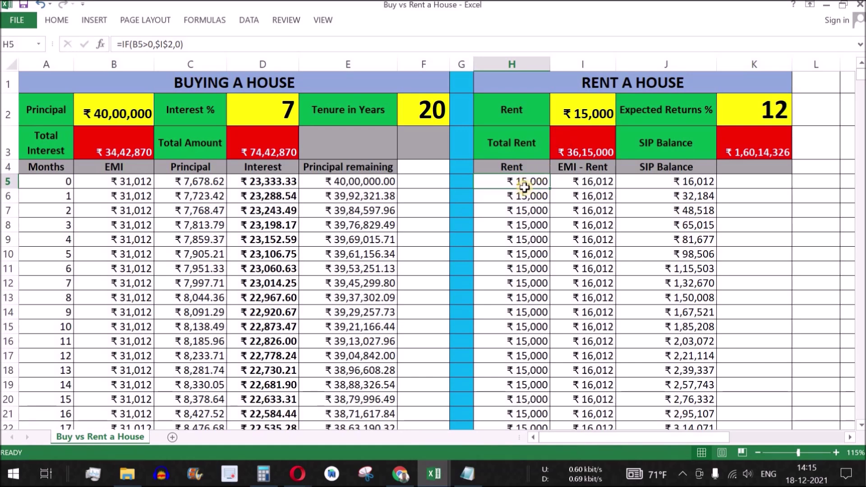
left_click_drag(525, 186, 513, 401)
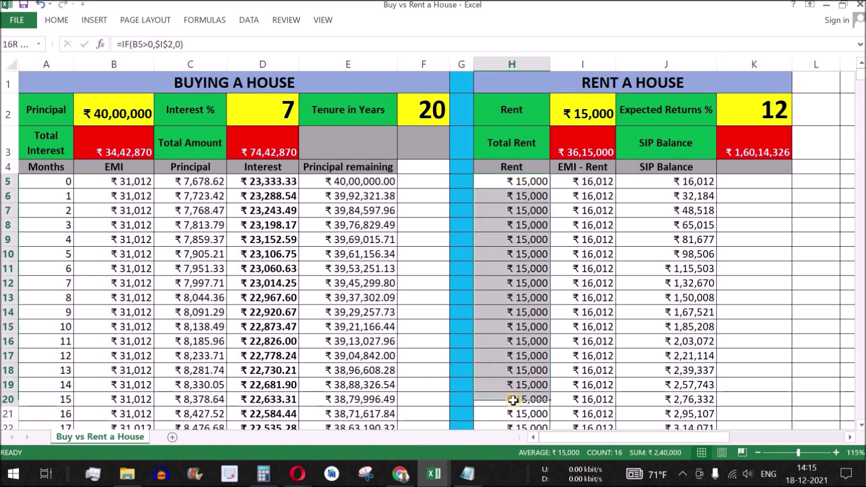
left_click(422, 115)
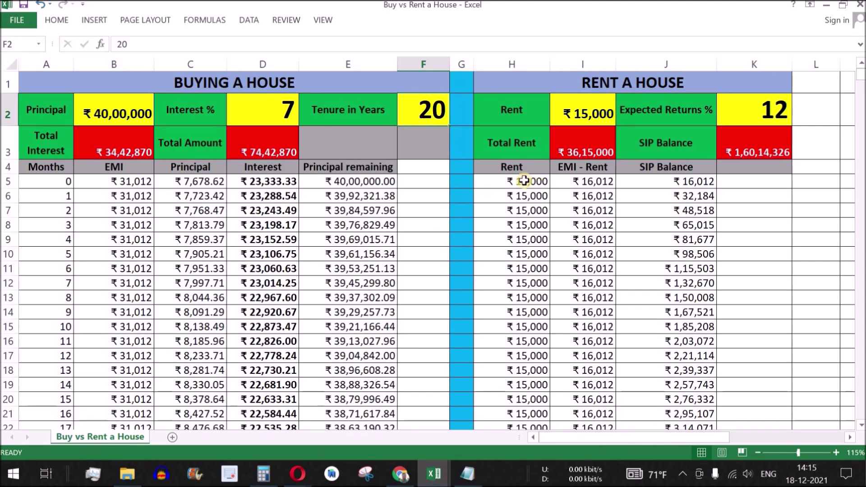
left_click_drag(524, 181, 522, 414)
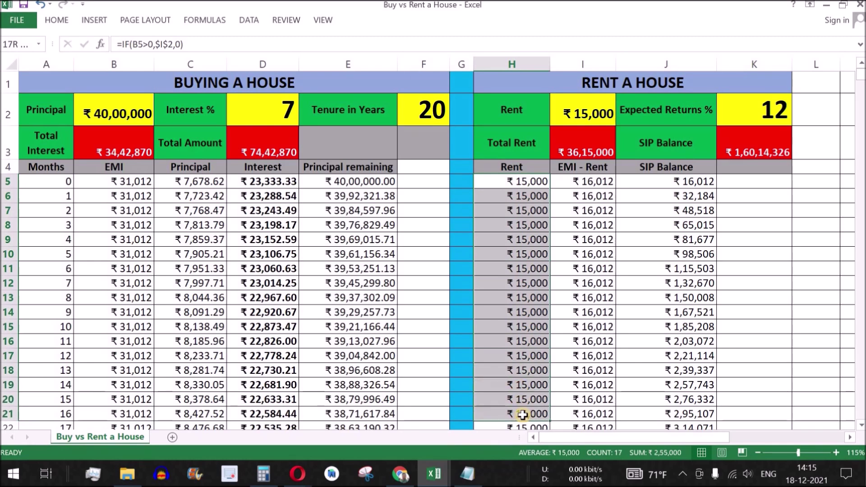
left_click(595, 139)
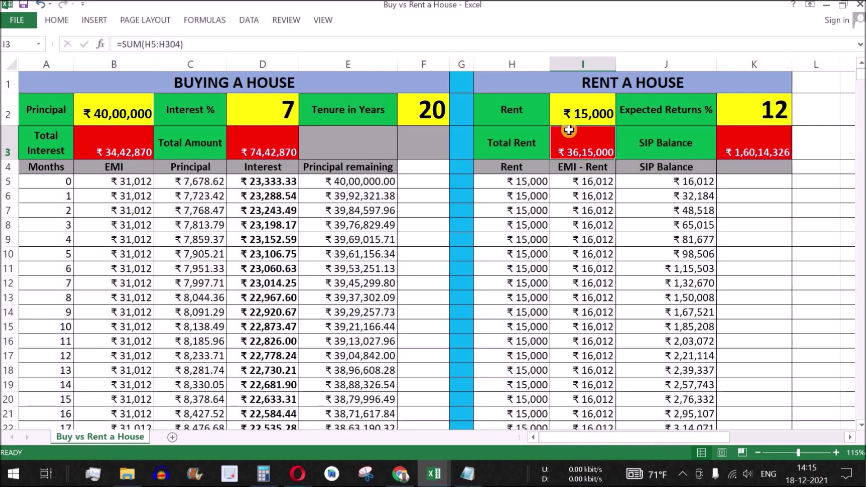
left_click(585, 132)
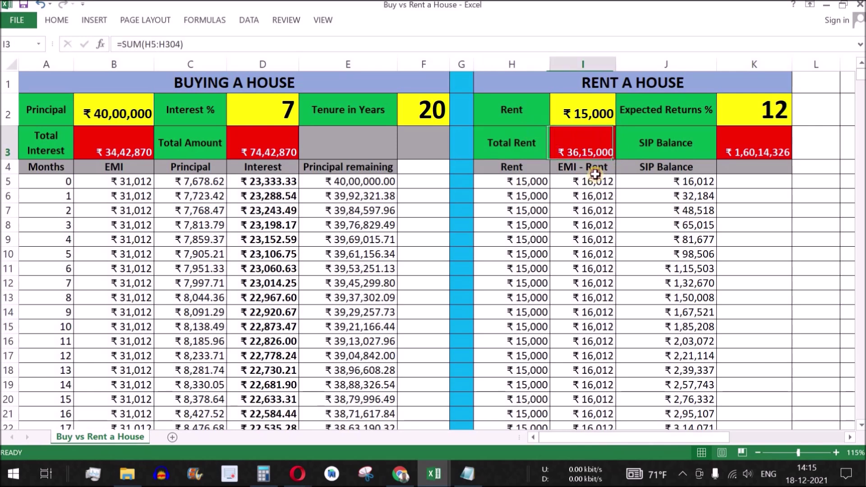
left_click_drag(589, 168, 592, 342)
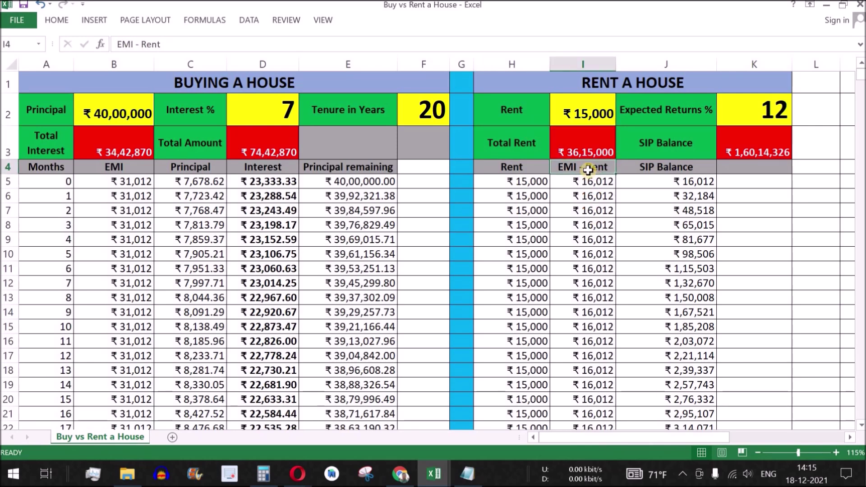
left_click(586, 185)
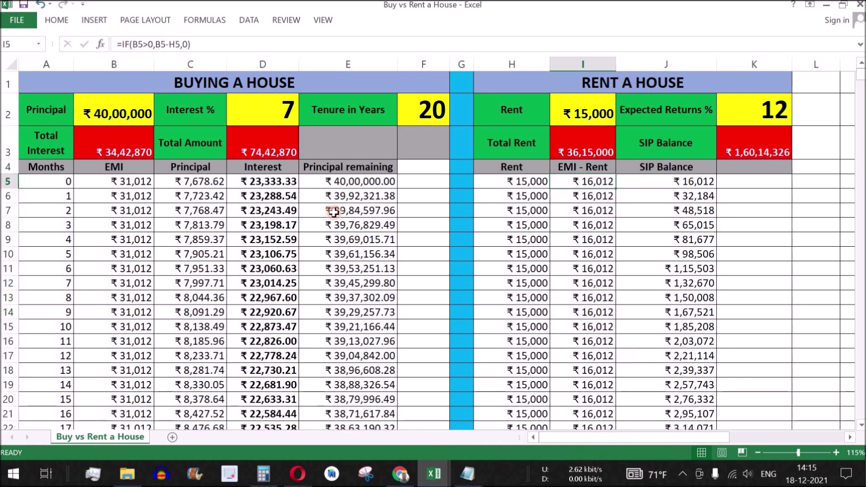
left_click(119, 184)
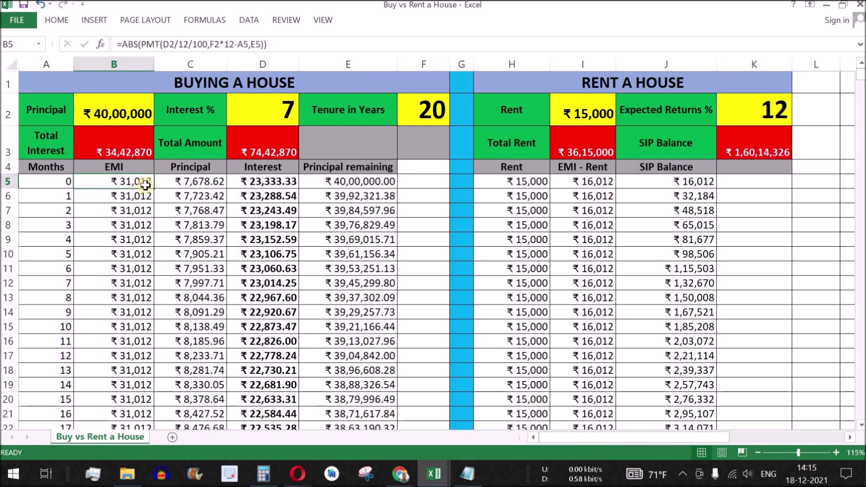
left_click_drag(135, 191, 129, 366)
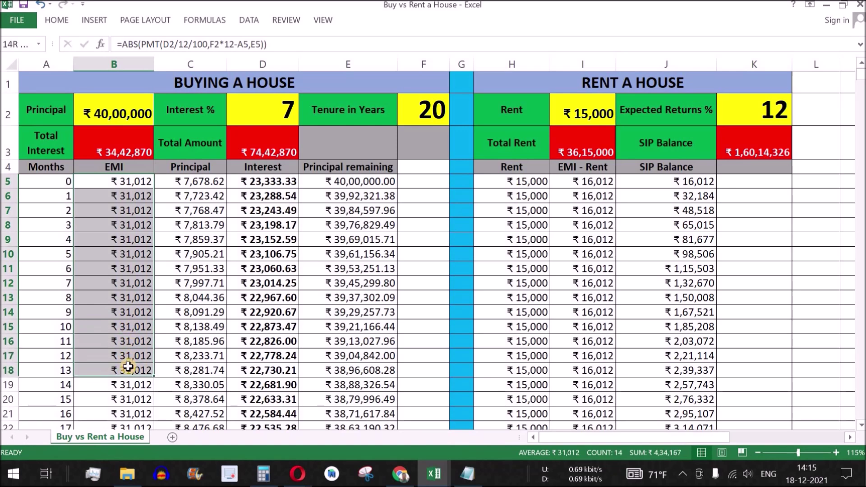
left_click_drag(237, 83, 247, 336)
left_click_drag(646, 81, 650, 371)
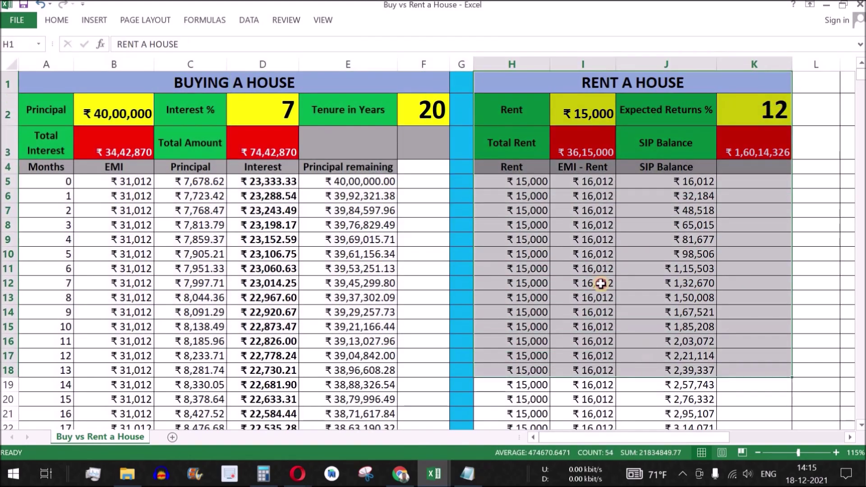
left_click_drag(533, 181, 539, 339)
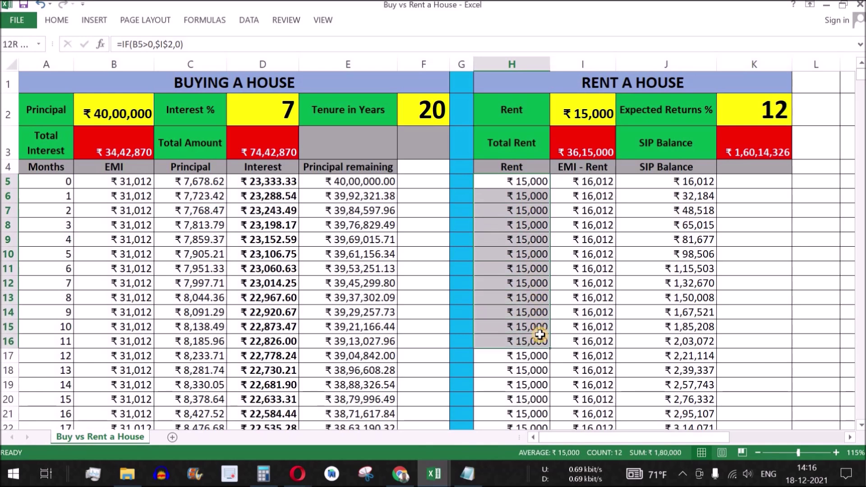
left_click(591, 181)
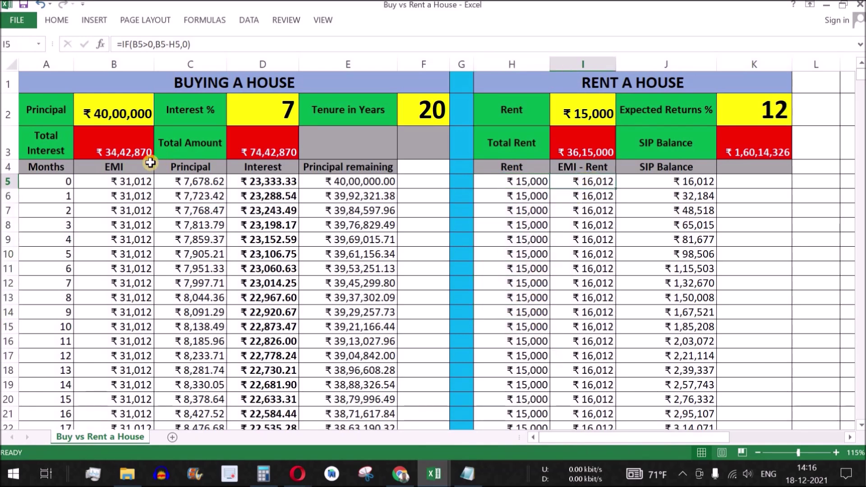
left_click(121, 167)
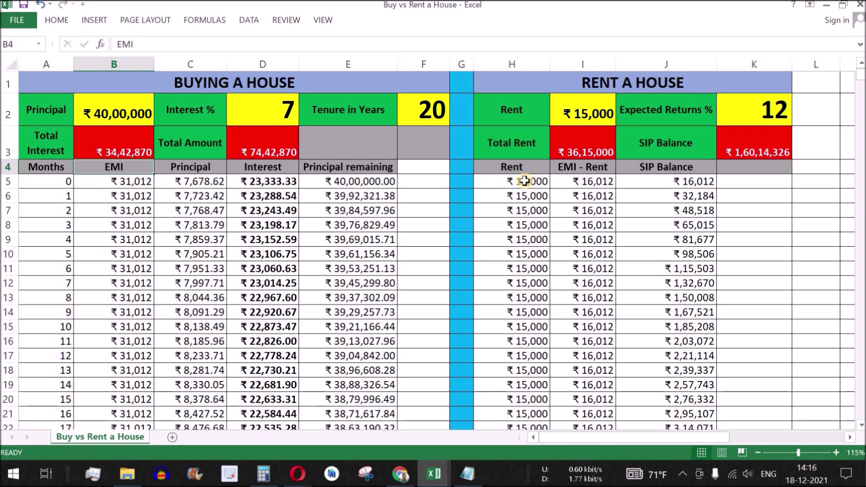
left_click_drag(525, 181, 528, 325)
left_click_drag(591, 181, 592, 210)
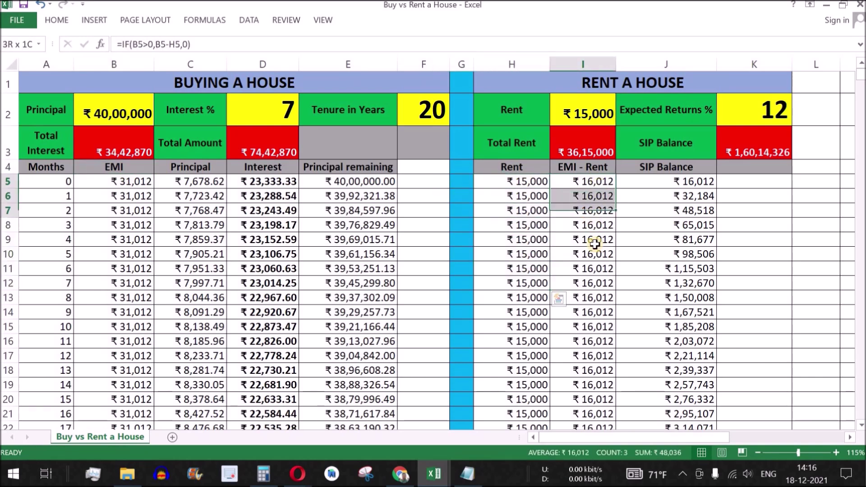
left_click_drag(595, 243, 593, 254)
left_click(576, 168)
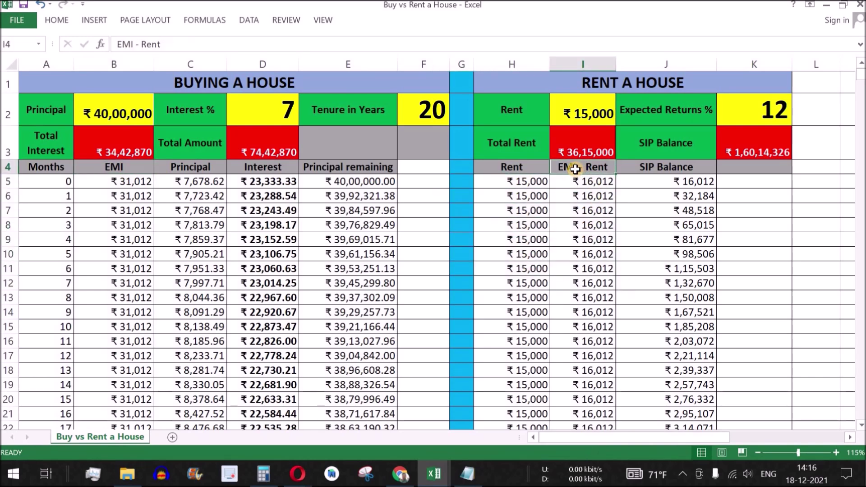
left_click(581, 183)
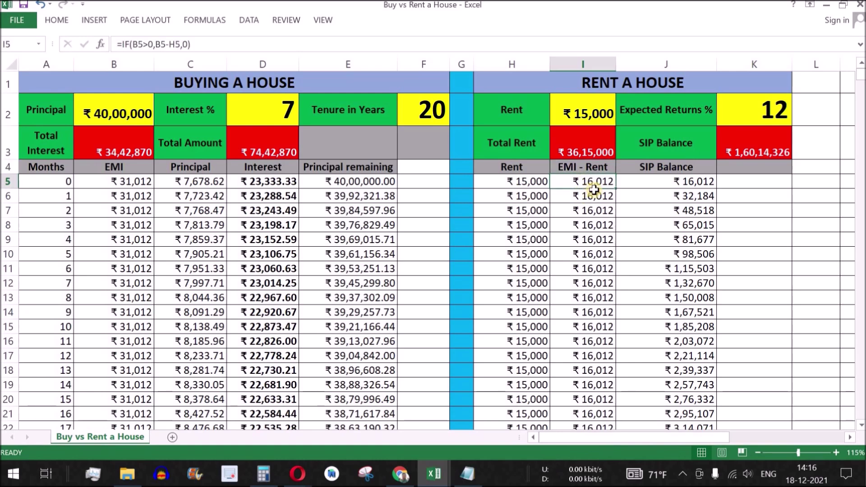
left_click(534, 180)
left_click(136, 183)
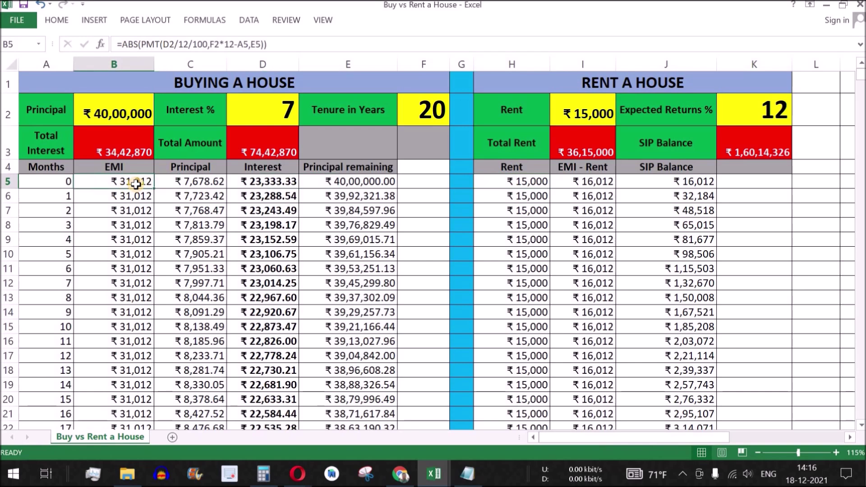
left_click(587, 181)
left_click_drag(589, 183, 596, 329)
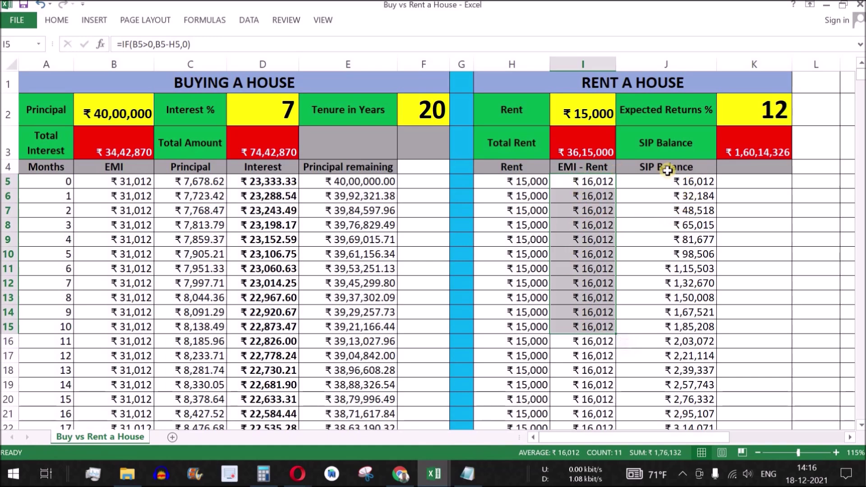
left_click_drag(667, 171, 689, 366)
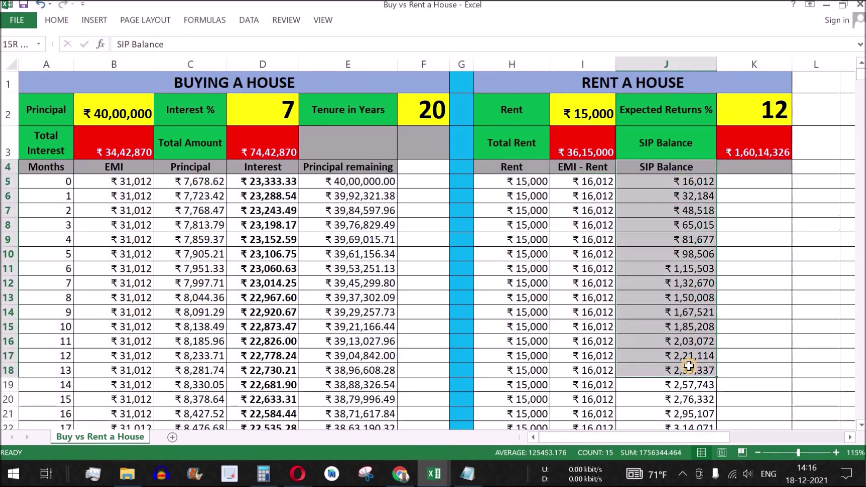
left_click(690, 284)
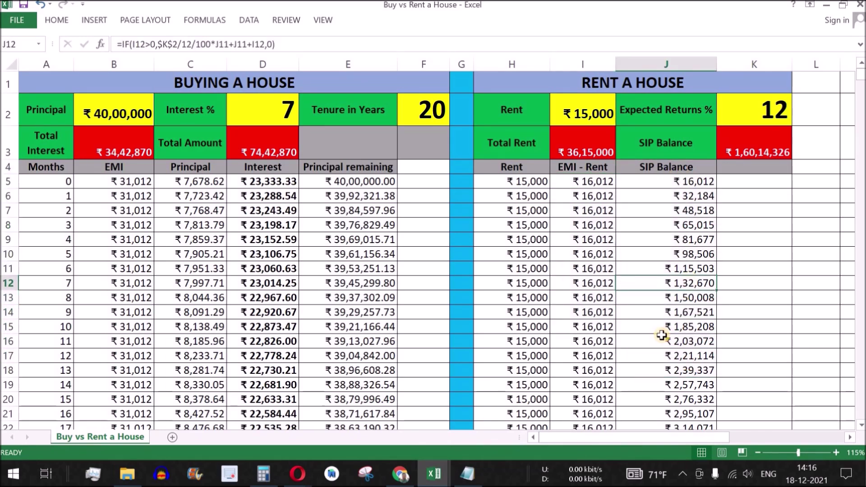
left_click_drag(691, 169, 686, 404)
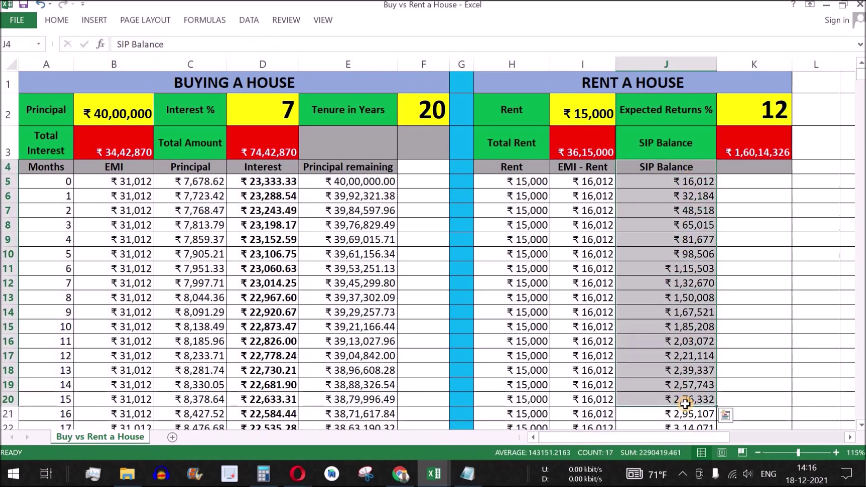
left_click(770, 117)
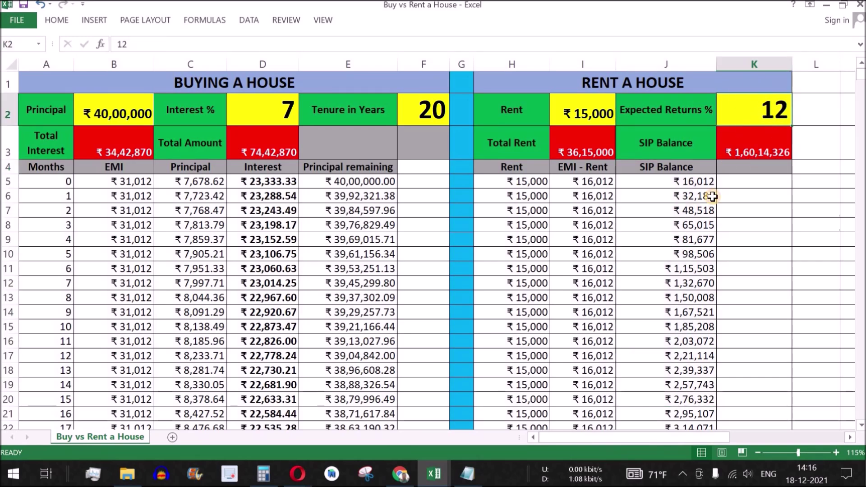
- Set Expected Returns % to 10 and check the SIP Balance total formula
type("10")
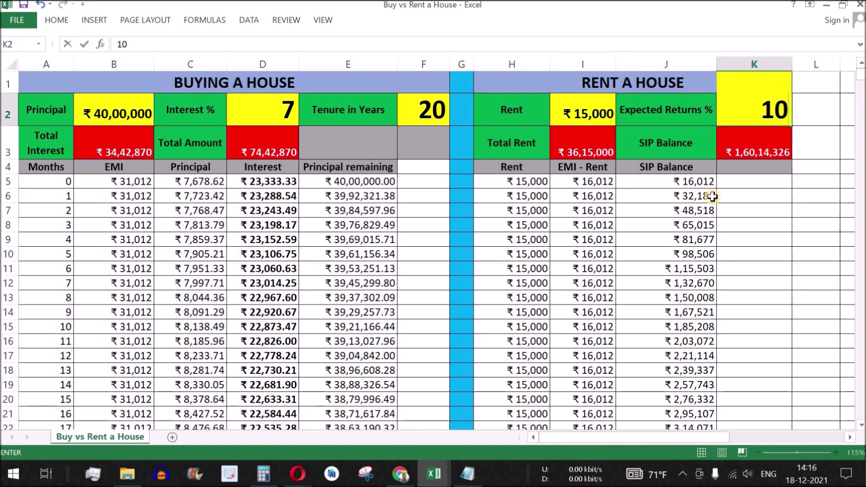
key("Return")
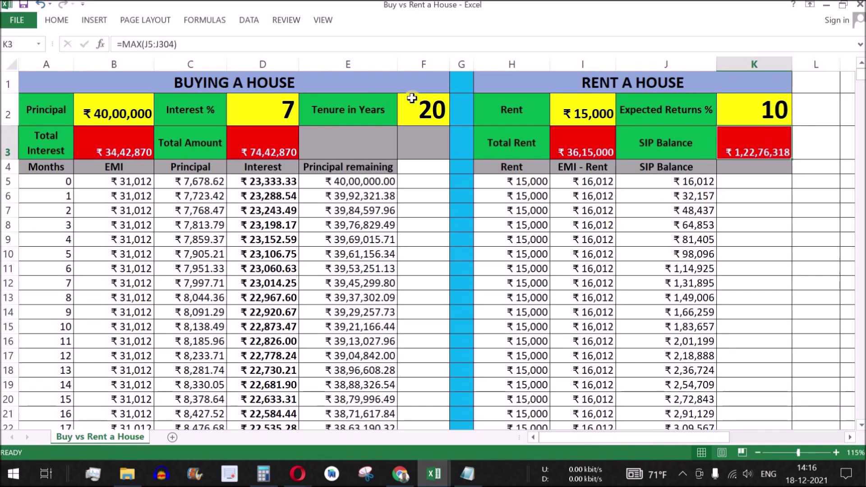
left_click(416, 112)
left_click(694, 152)
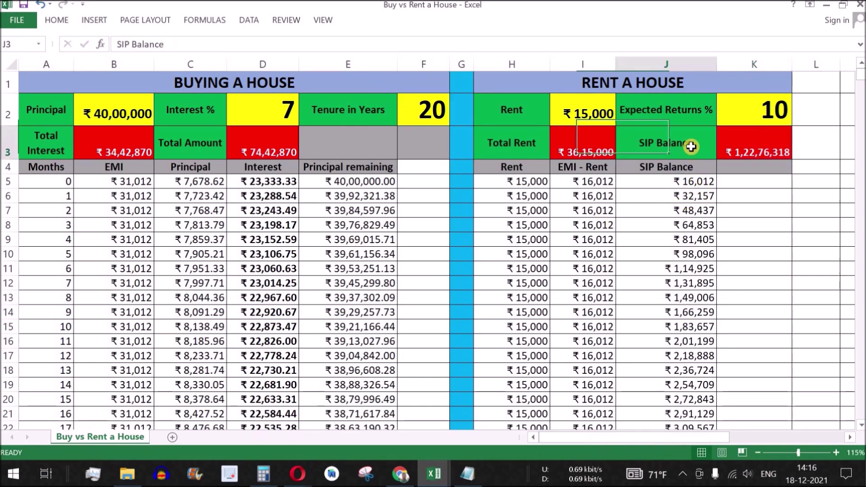
left_click(754, 150)
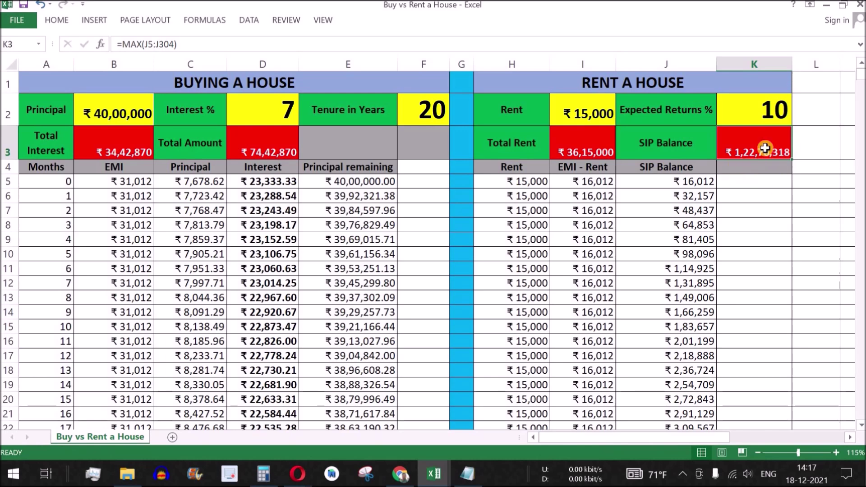
- Change Expected Returns % in K2 to 8 and check the resulting SIP Balance total
left_click(761, 106)
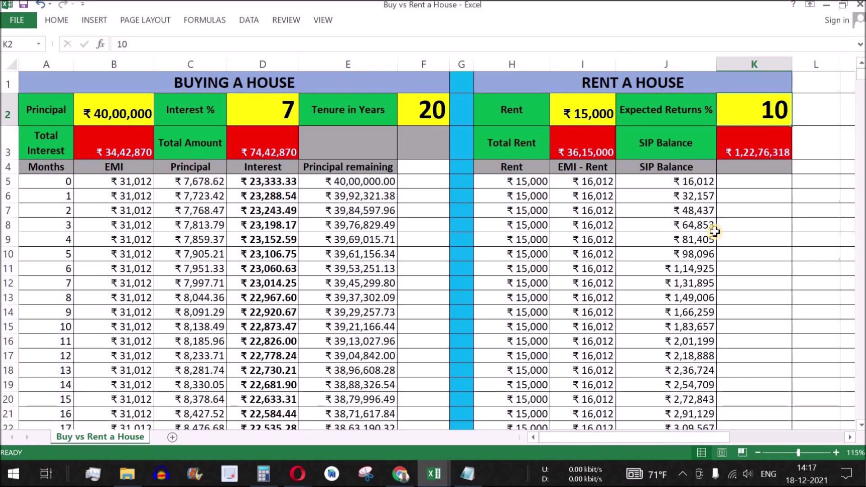
type("8")
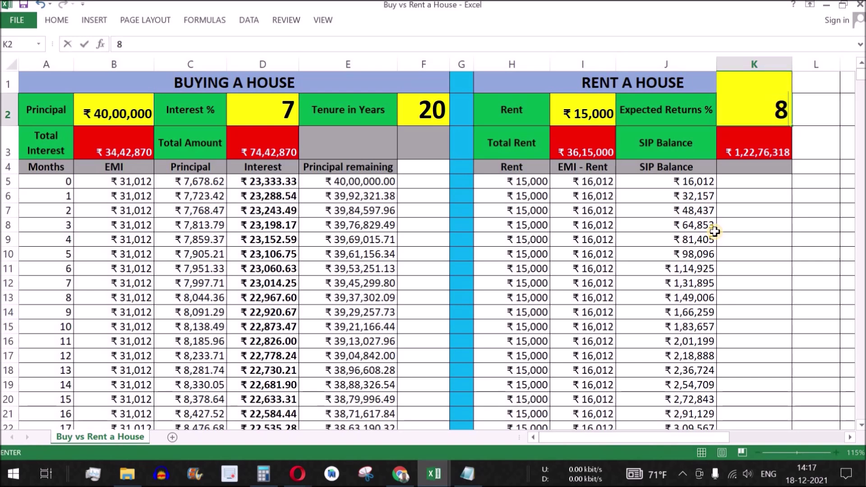
key("Return")
left_click(756, 151)
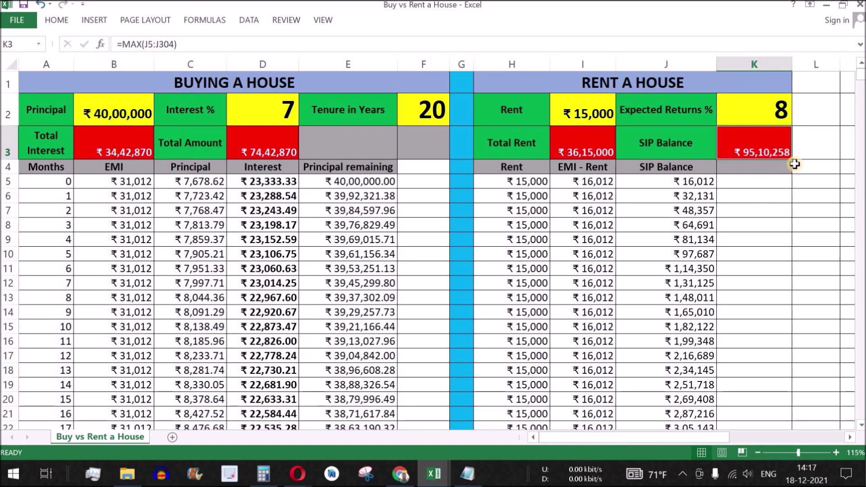
left_click(771, 162)
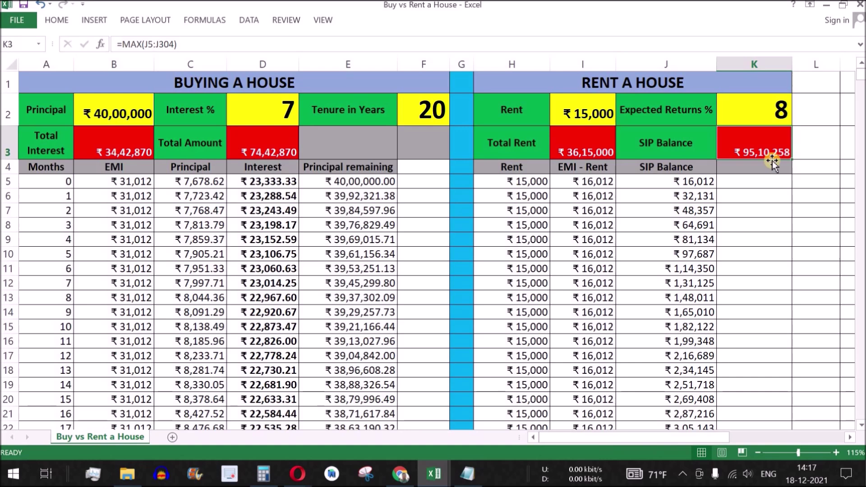
left_click_drag(617, 111, 623, 397)
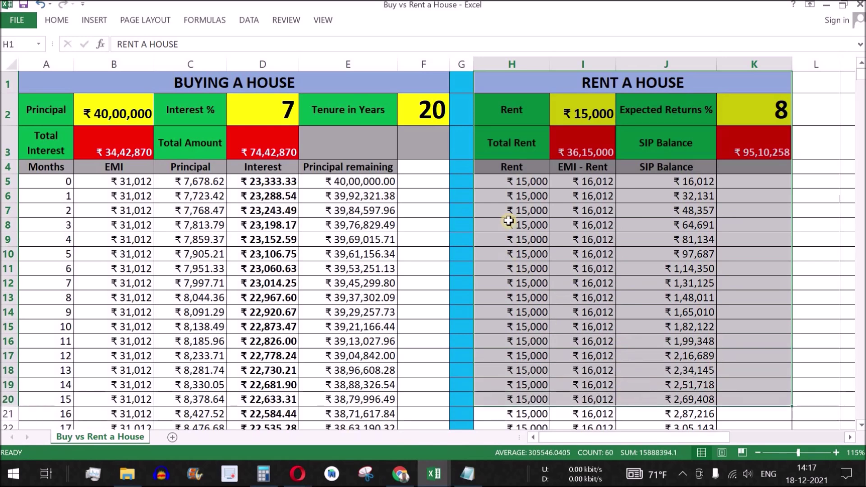
left_click_drag(529, 181, 532, 370)
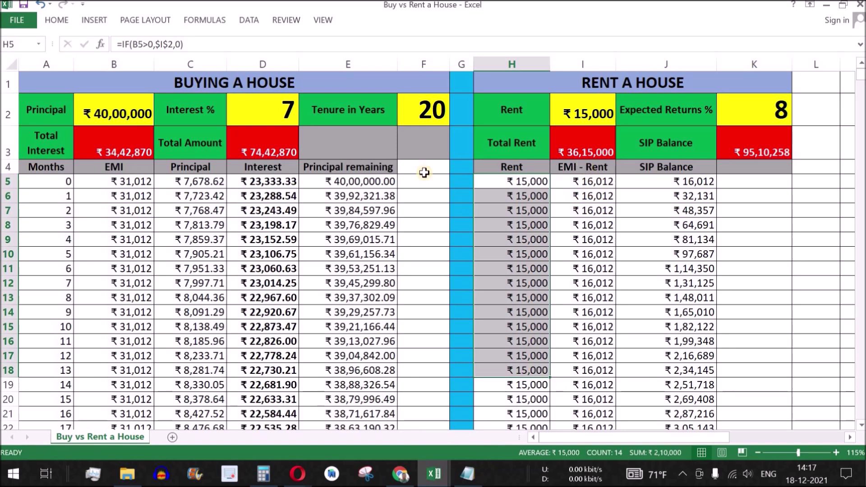
mouse_move(591, 181)
left_mouse_down()
mouse_move(591, 326)
mouse_move(598, 321)
left_mouse_up()
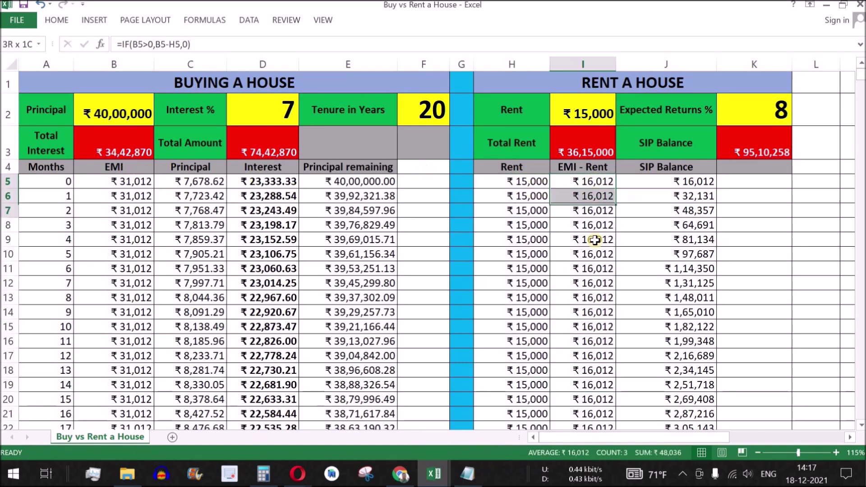
left_click_drag(598, 320, 597, 386)
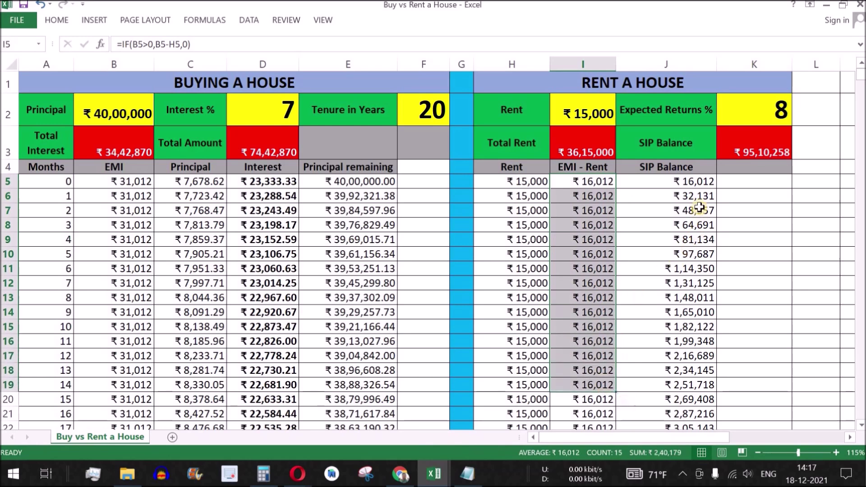
left_click_drag(694, 181, 704, 327)
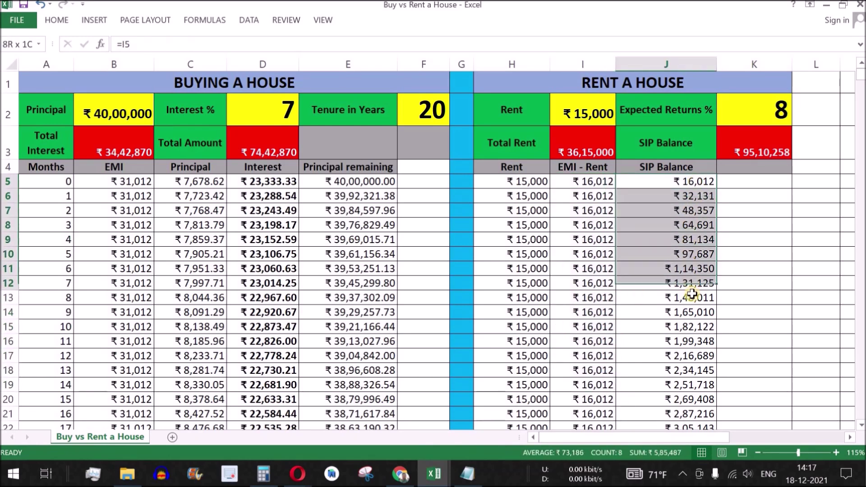
left_click(775, 139)
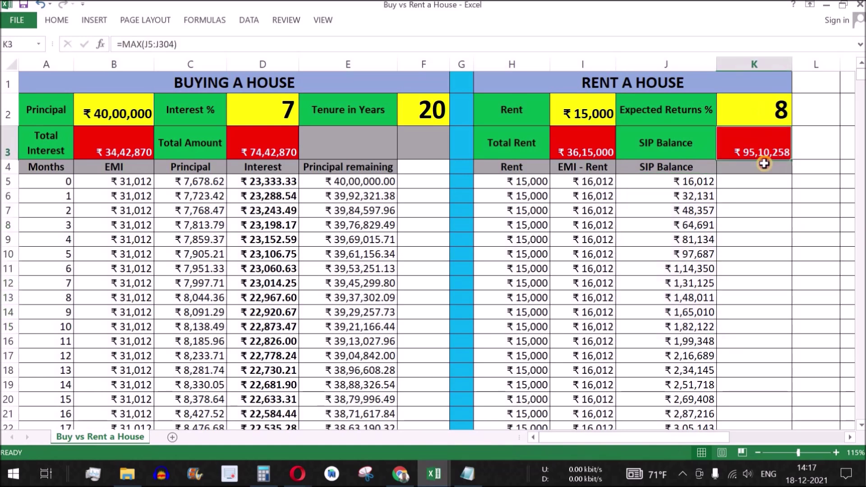
left_click(431, 110)
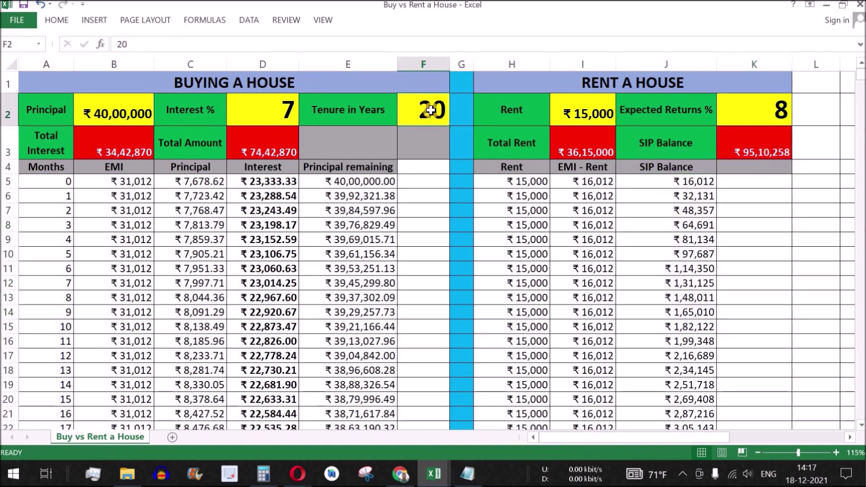
type("10")
key("Return")
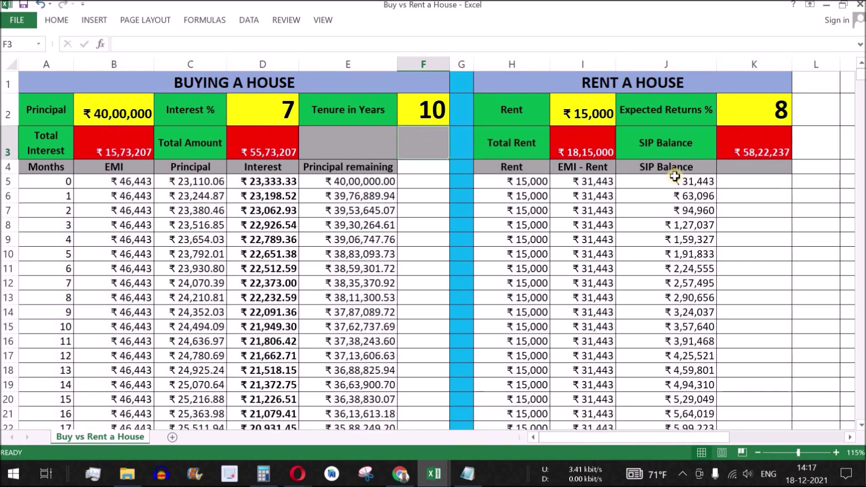
left_click(783, 144)
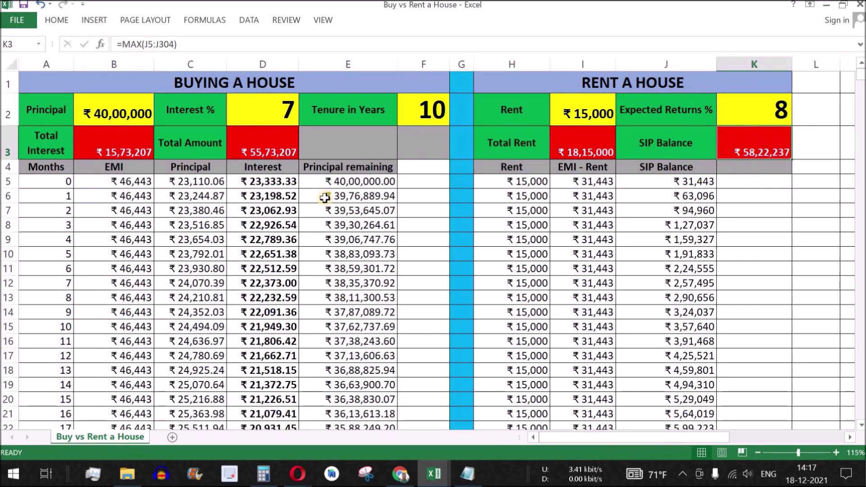
left_click(263, 141)
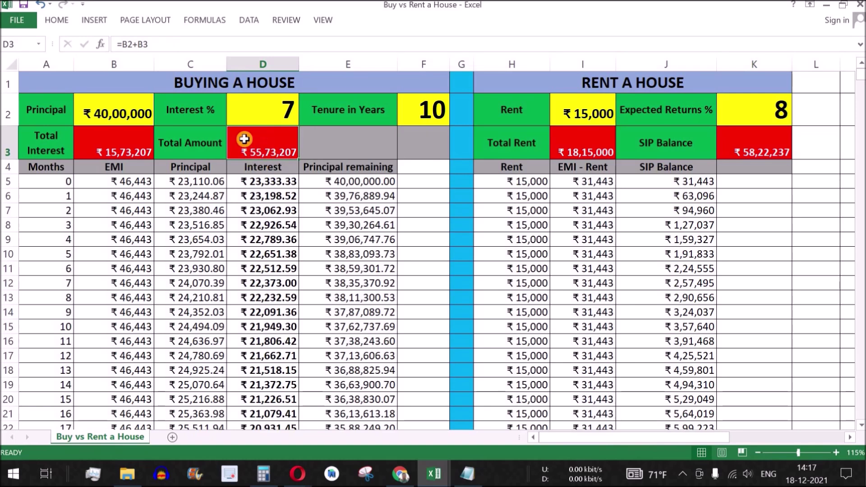
left_click(399, 114)
type("20")
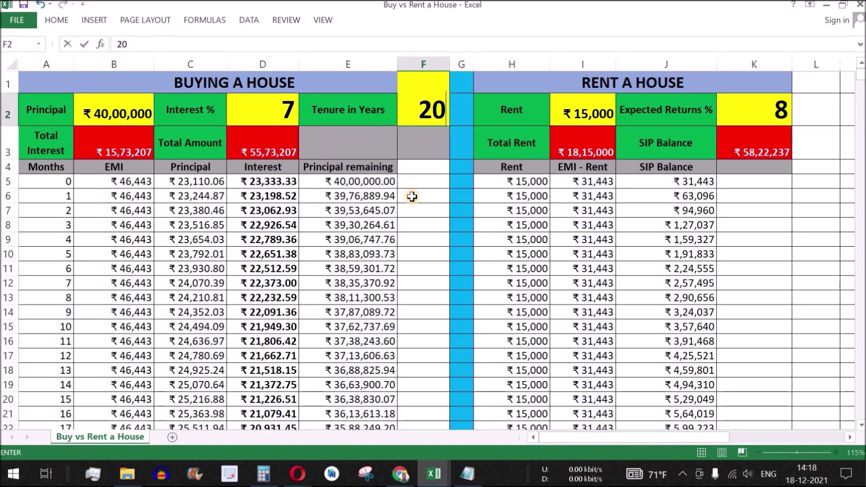
key("Return")
left_click(270, 146)
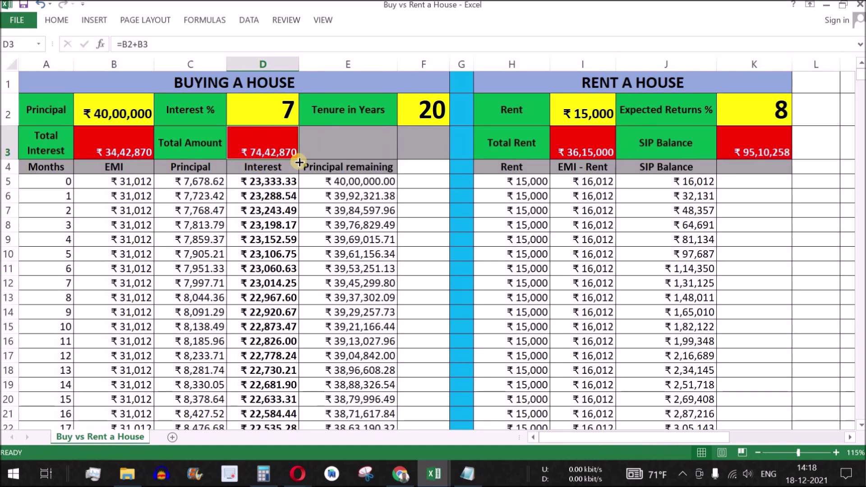
left_click(764, 140)
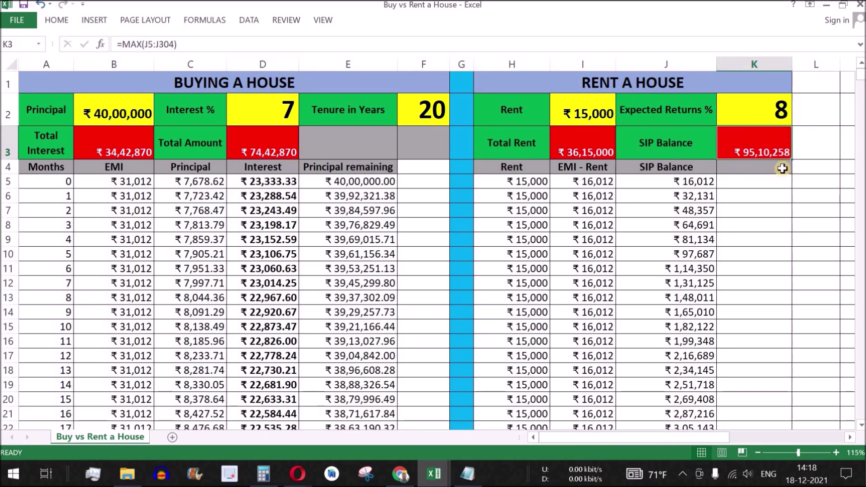
- Highlight the BUYING A HOUSE and RENT A HOUSE sections along with their loan and rent schedule rows
left_click_drag(269, 83, 258, 401)
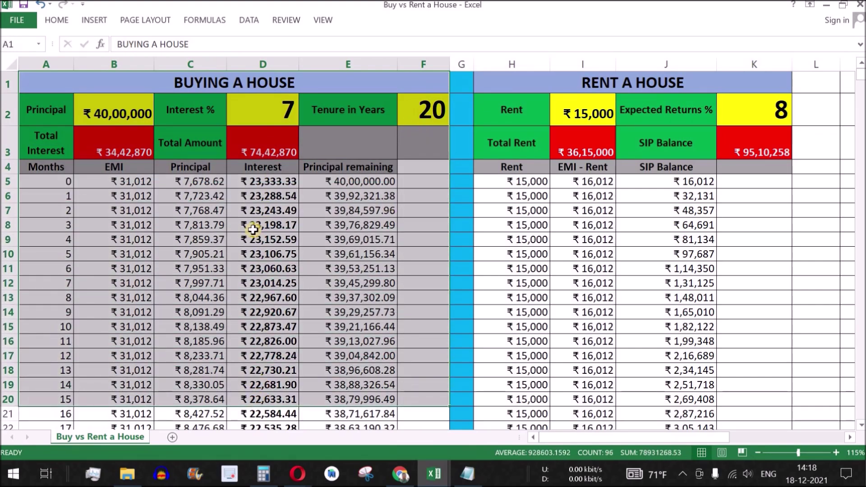
left_click_drag(52, 180, 358, 184)
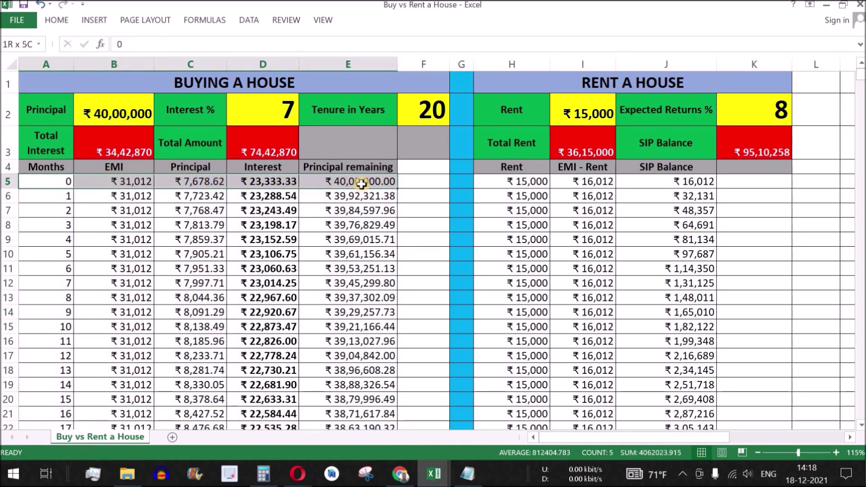
left_click_drag(361, 184, 345, 415)
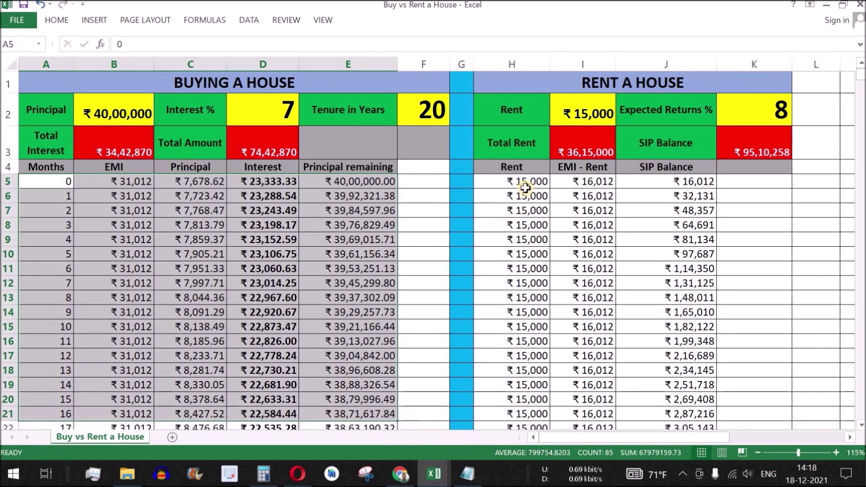
mouse_move(513, 185)
left_mouse_down()
mouse_move(681, 184)
mouse_move(706, 281)
mouse_move(687, 387)
left_mouse_up()
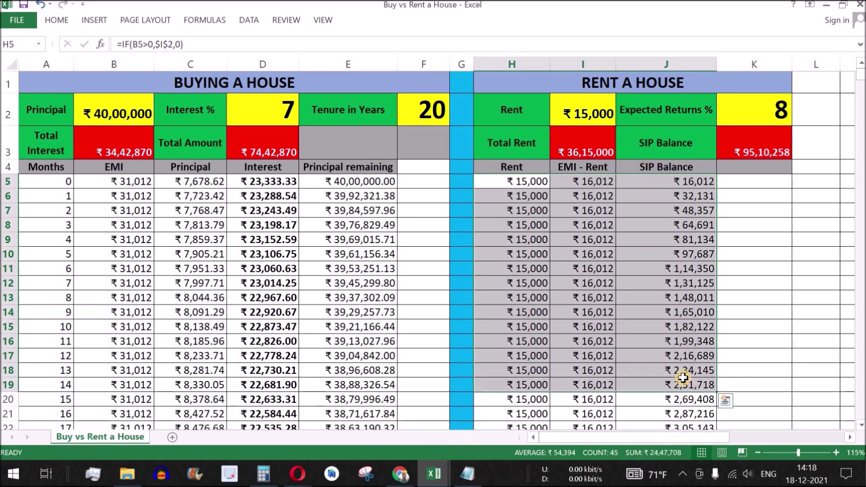
left_click_drag(648, 86, 624, 391)
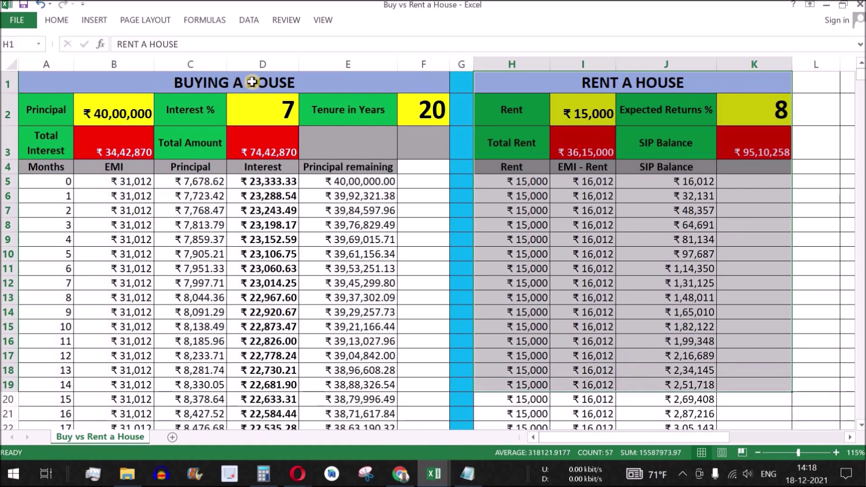
left_click_drag(252, 82, 310, 353)
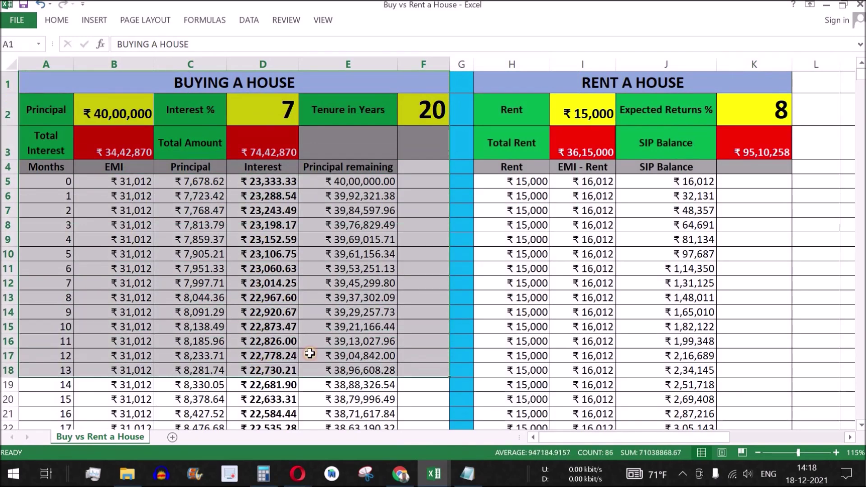
left_click_drag(663, 83, 628, 360)
- Point out the SIP Balance total and its formula, the EMI-minus-rent investments, and the monthly EMI values
left_click(731, 144)
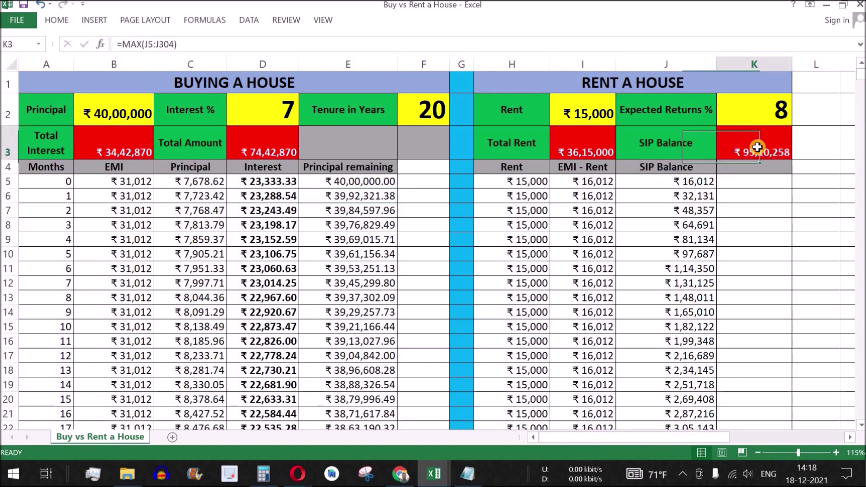
left_click_drag(675, 143, 736, 148)
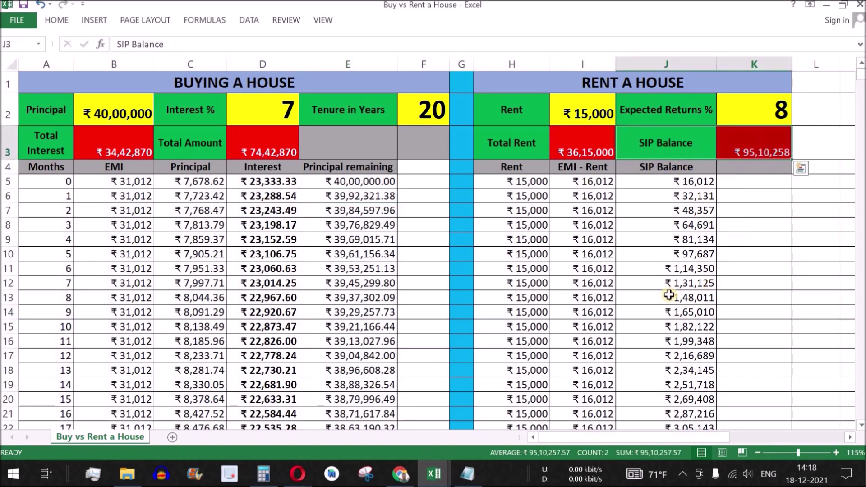
left_click_drag(593, 181, 591, 383)
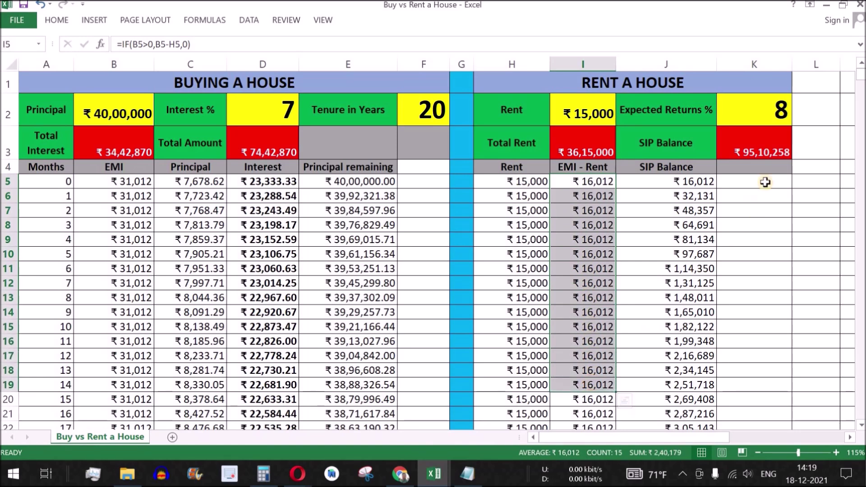
left_click(762, 146)
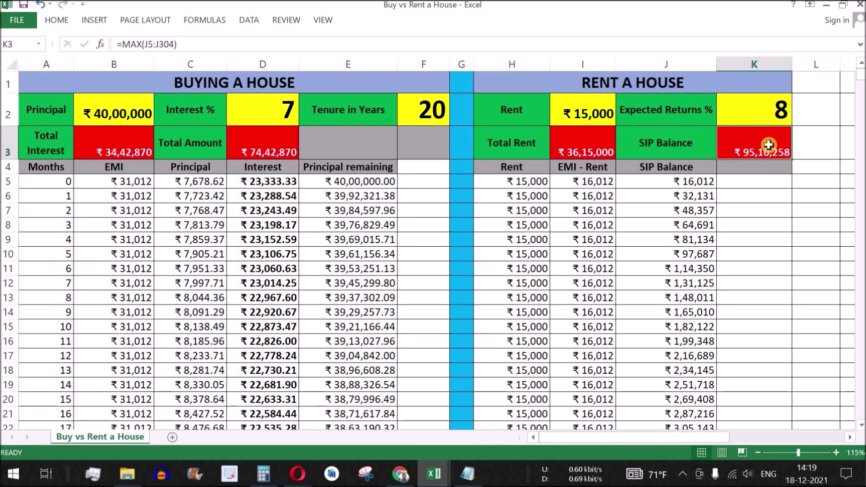
left_click_drag(248, 79, 245, 338)
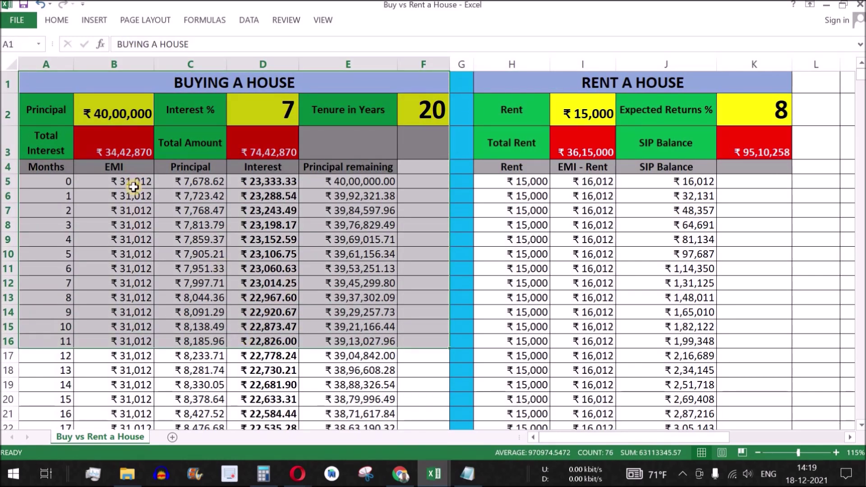
left_click_drag(133, 186, 123, 384)
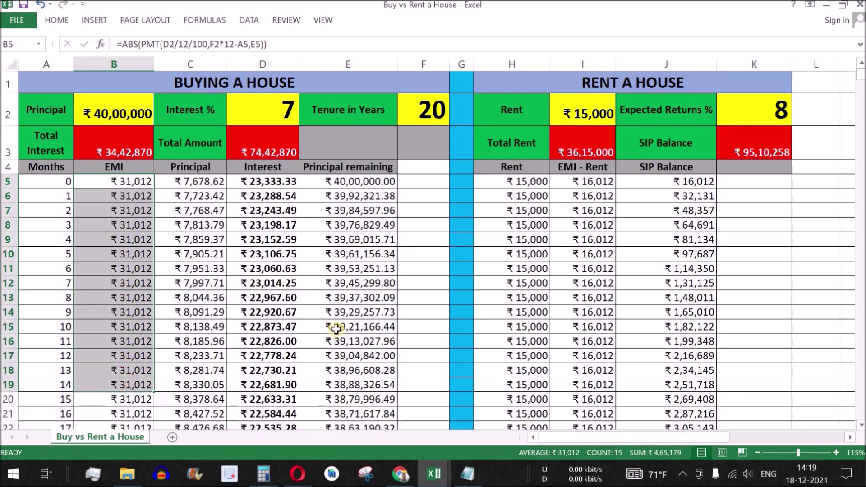
- Show the NET WORTH AFTER SIMULATION heading in the notes, then inspect the Total Amount formula
key("alt+Tab")
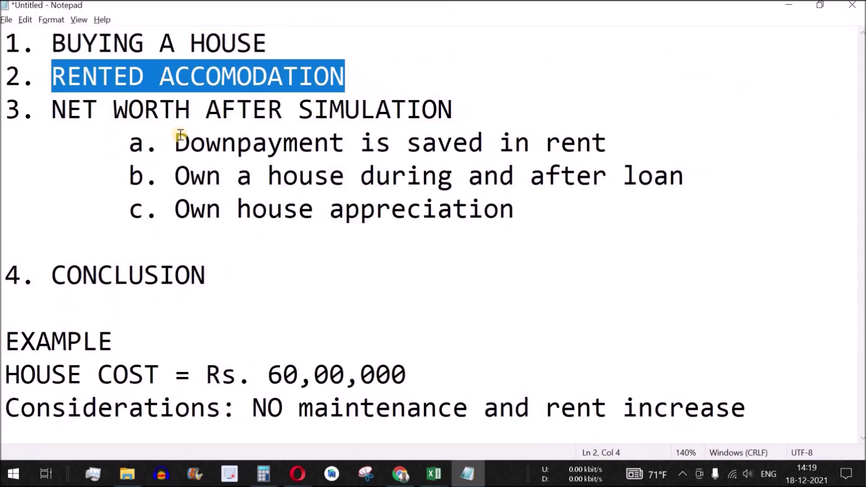
left_click_drag(451, 112, 52, 112)
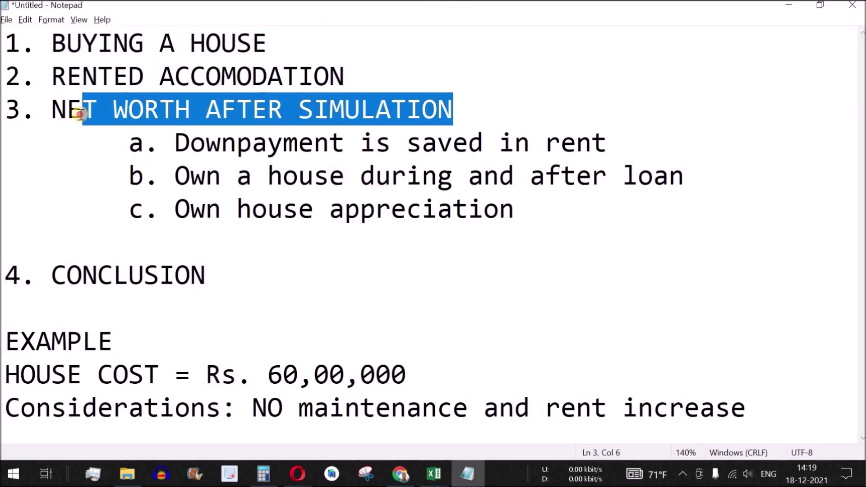
key("alt+Tab")
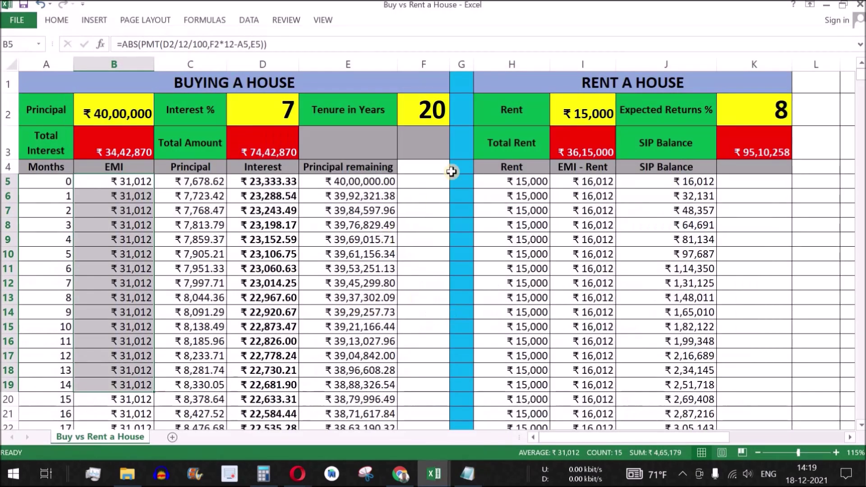
mouse_move(428, 108)
left_mouse_down()
mouse_move(438, 300)
mouse_move(429, 373)
left_mouse_up()
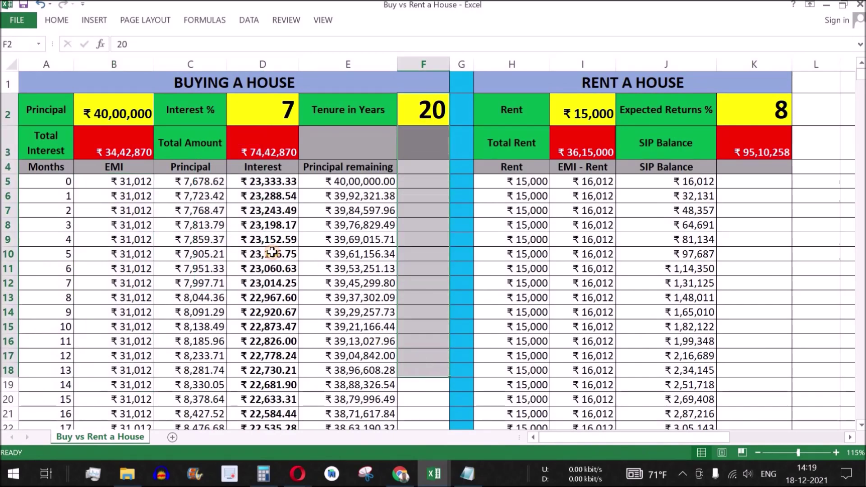
left_click(265, 137)
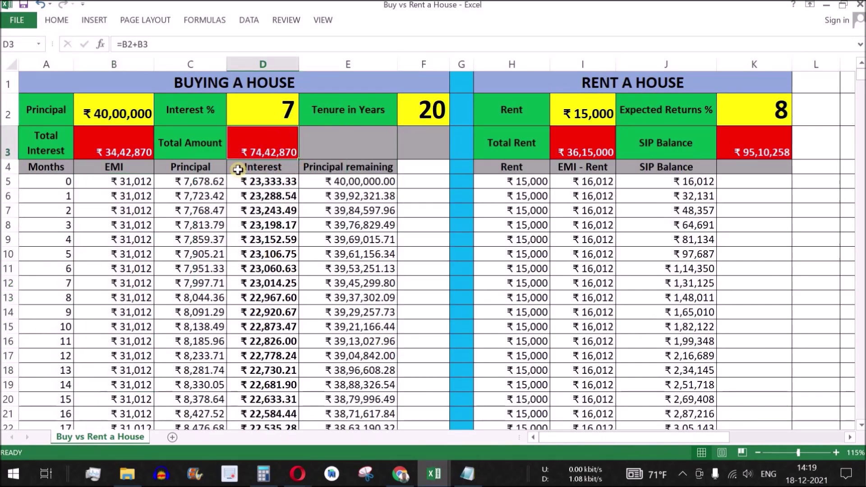
- Go over both tables again, the SIP Balance total in K3, empty F3, and the principal in B2
left_click_drag(287, 92, 290, 358)
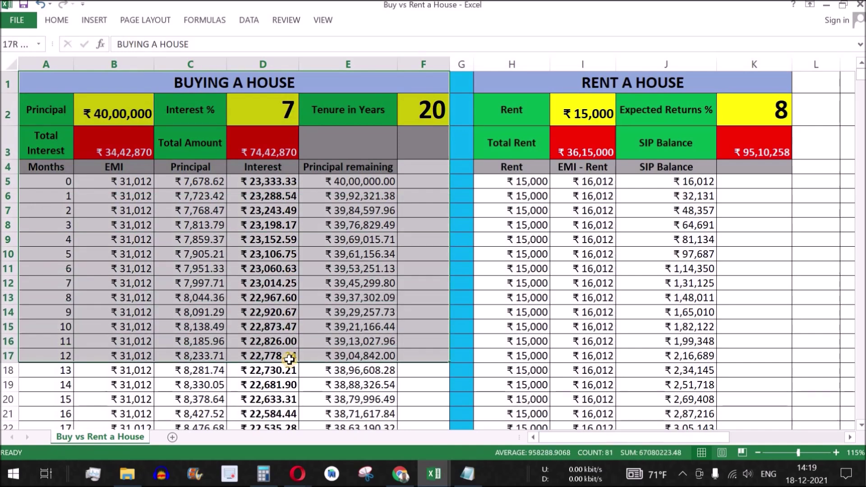
left_click_drag(635, 97, 634, 383)
left_click(752, 144)
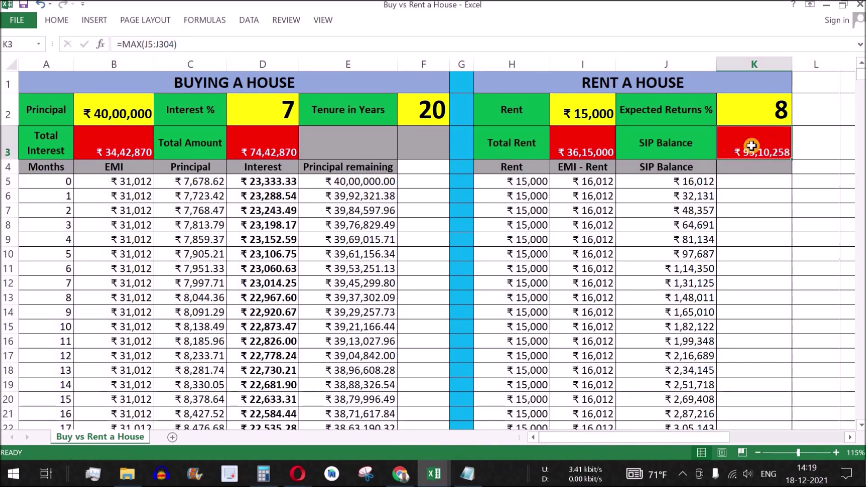
left_click(424, 144)
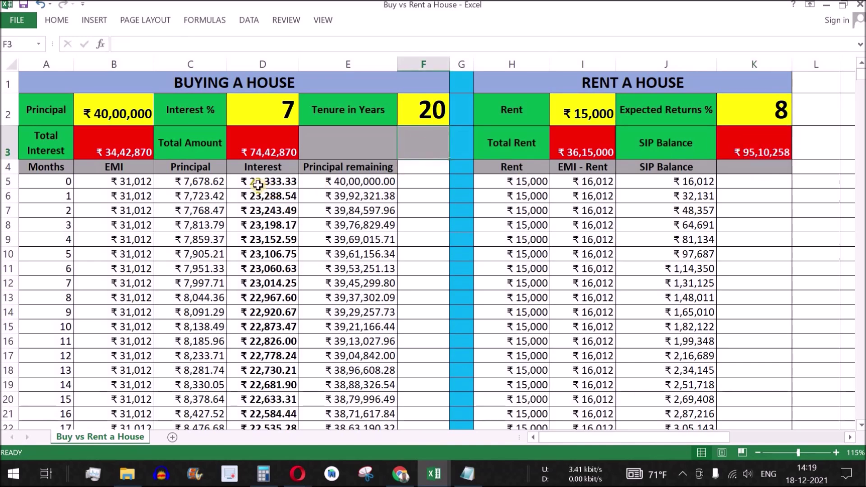
left_click_drag(270, 82, 265, 149)
left_click_drag(265, 223, 256, 412)
left_click_drag(664, 86, 672, 396)
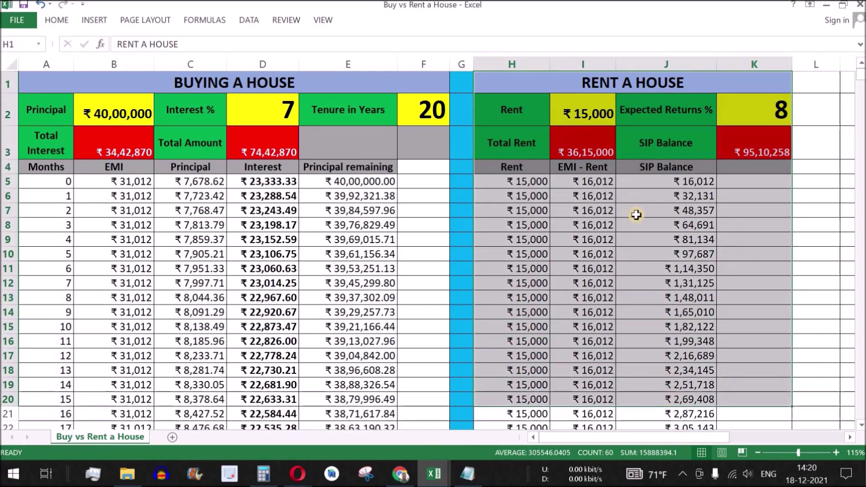
left_click(122, 116)
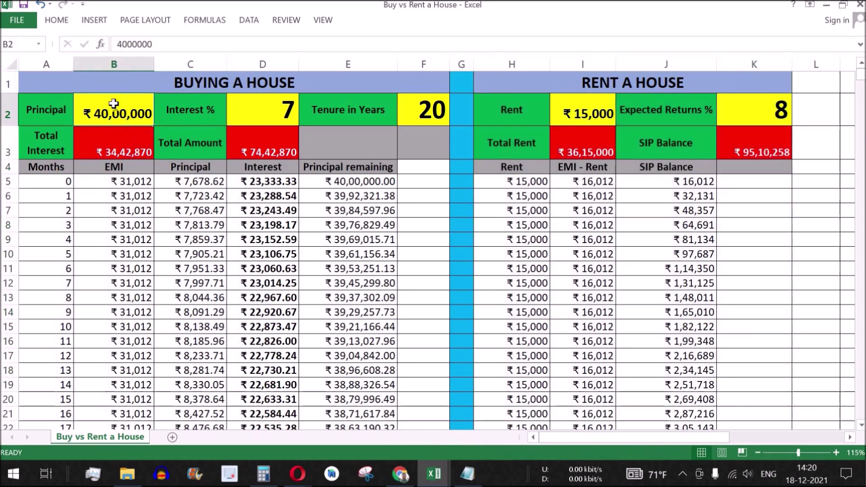
- In Notepad, highlight the 'Downpayment is saved in rent' point and the Rs. 60,00,000 house cost
left_click(468, 474)
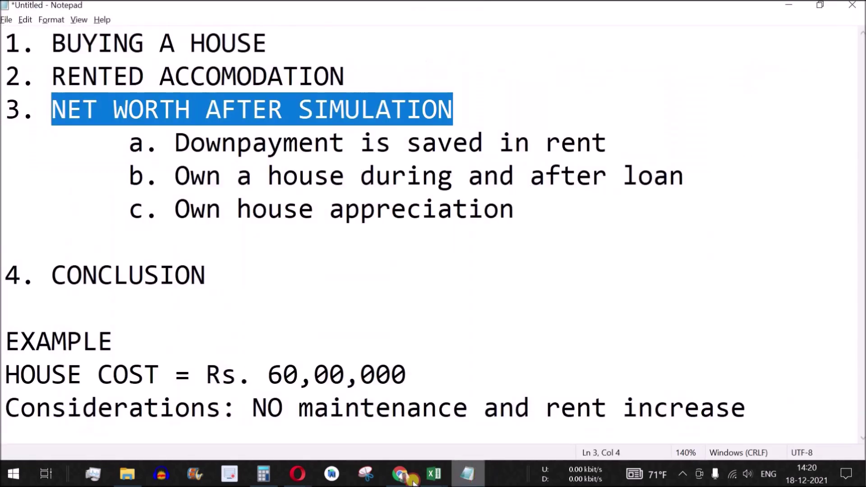
left_click_drag(408, 374, 269, 377)
key("alt+Tab")
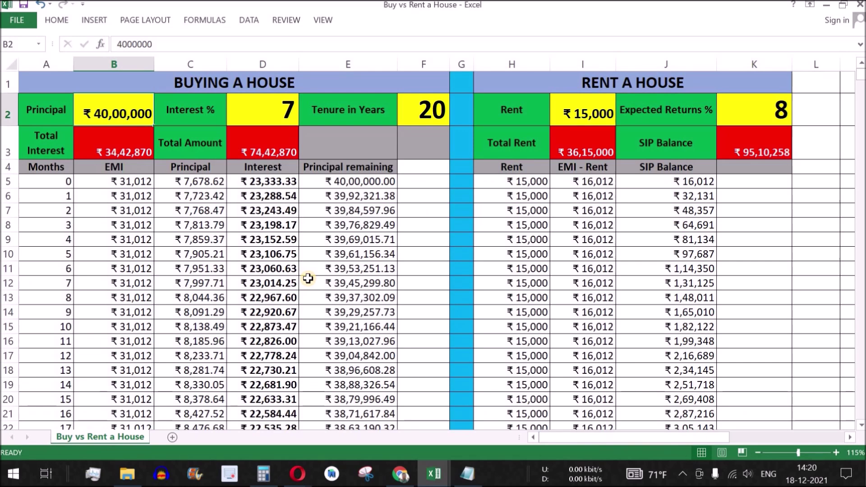
key("alt+Tab")
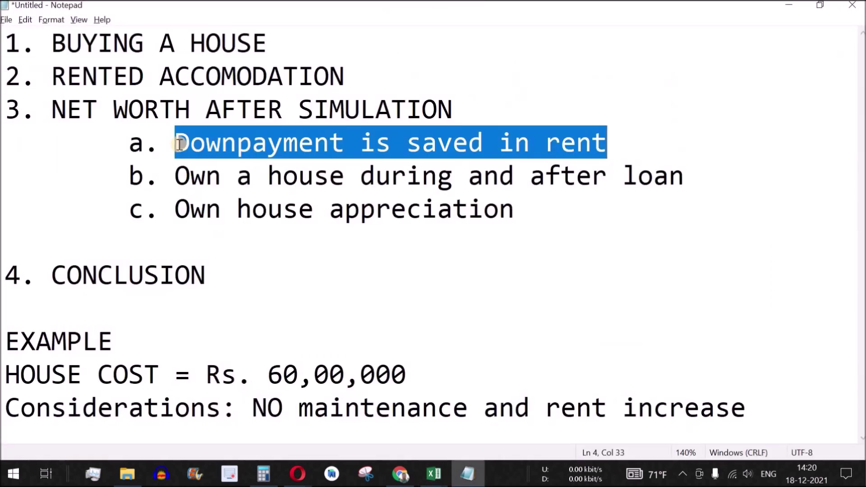
left_click(180, 144)
mouse_move(176, 143)
left_mouse_down()
mouse_move(604, 141)
mouse_move(182, 143)
left_mouse_up()
left_click(623, 143)
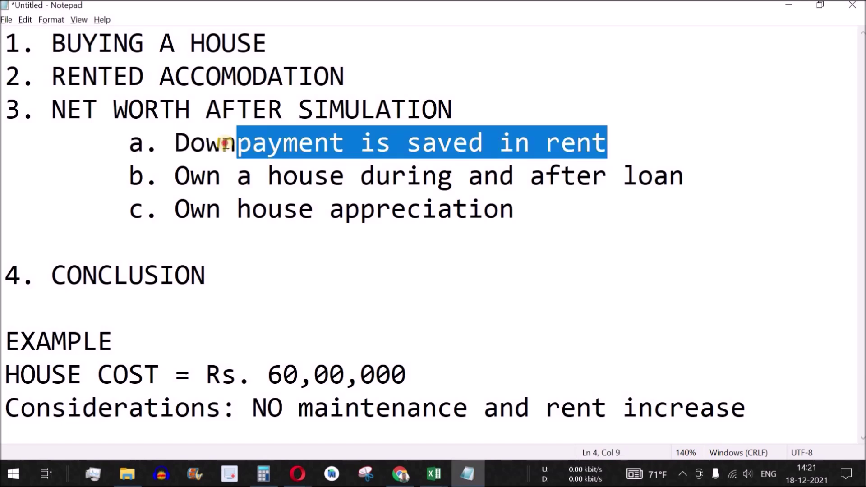
mouse_move(419, 374)
left_mouse_down()
mouse_move(139, 379)
mouse_move(35, 397)
mouse_move(16, 375)
mouse_move(6, 379)
left_mouse_up()
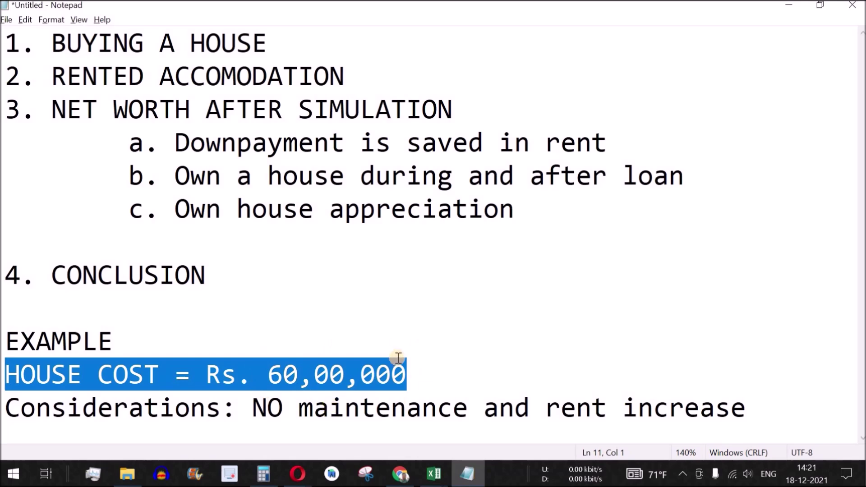
key("alt+Tab")
- Append +2000000 to the SIP Balance formula =MAX(J5:J304) in K3
left_click(738, 155)
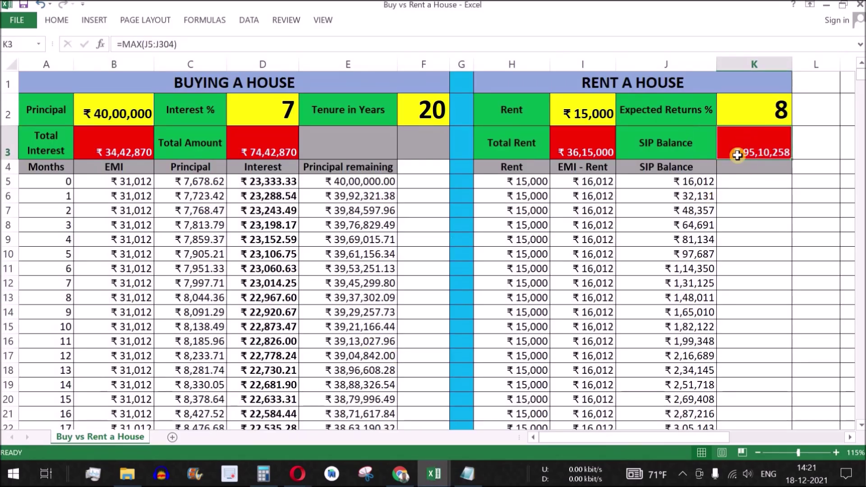
key("F2")
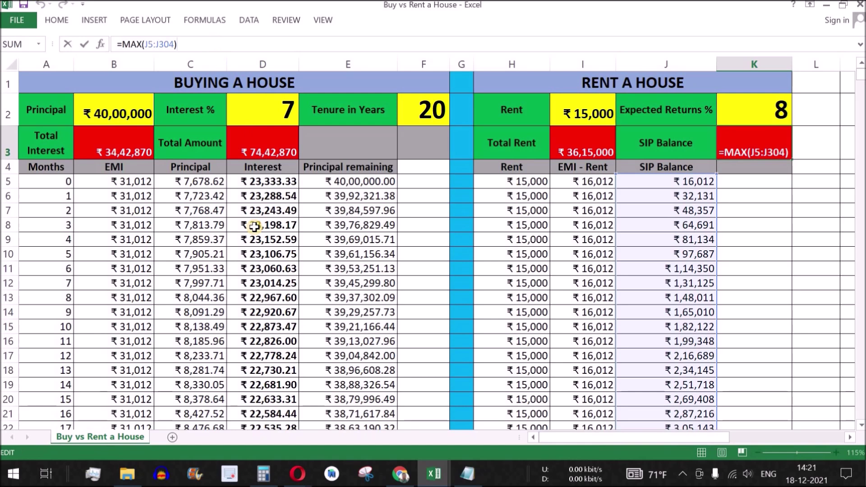
type("+2000000")
key("ctrl+Return")
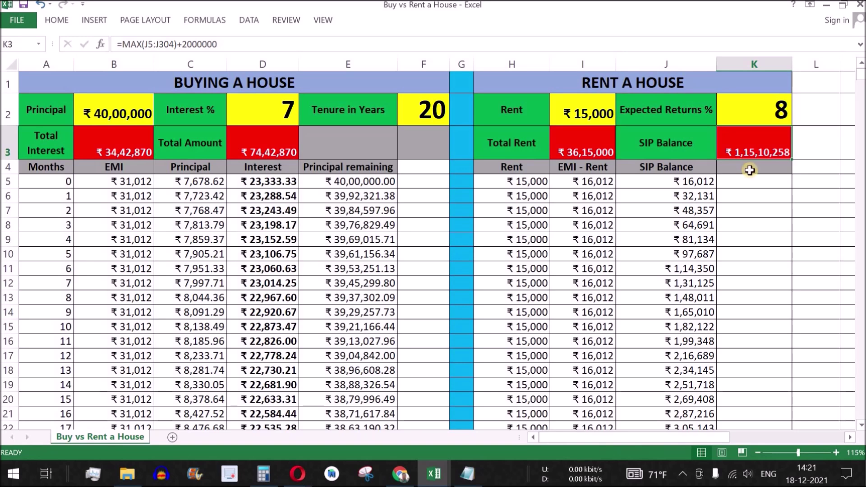
- Highlight the own-a-house-during-and-after-loan note, then review the loan schedule rows and both tables
key("alt+Tab")
left_click_drag(176, 176, 684, 177)
key("alt+Tab")
left_click_drag(60, 184, 355, 184)
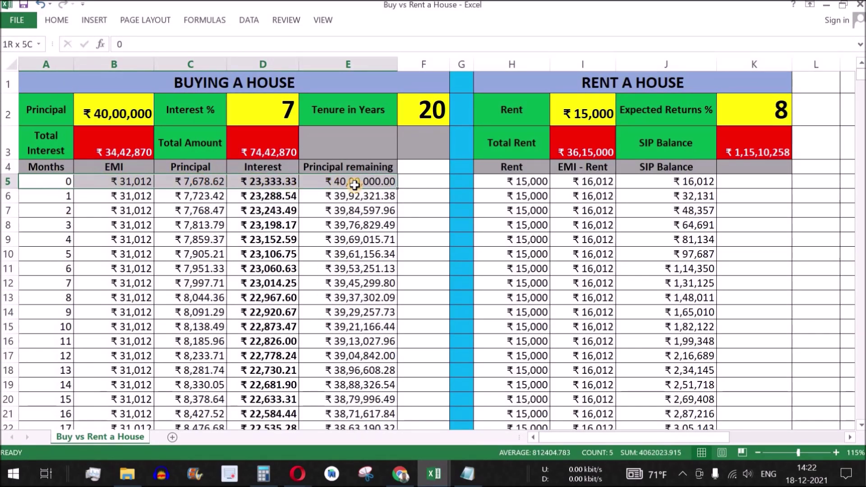
left_click_drag(354, 184, 378, 401)
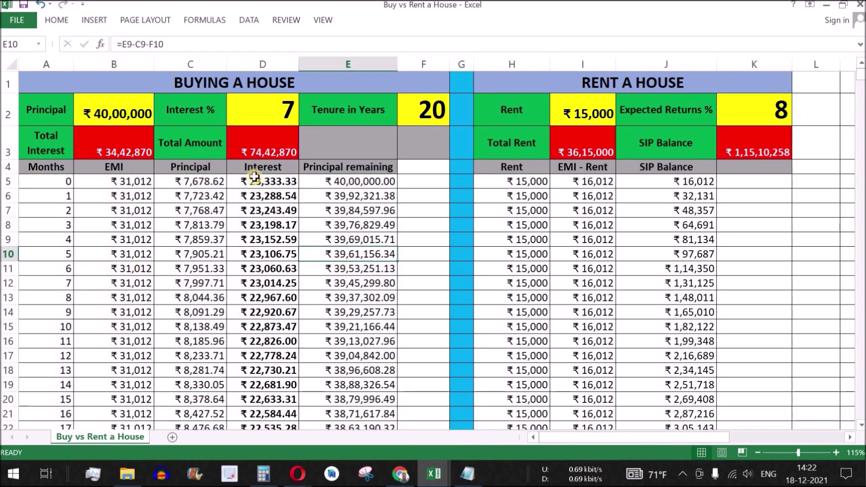
left_click_drag(257, 82, 264, 326)
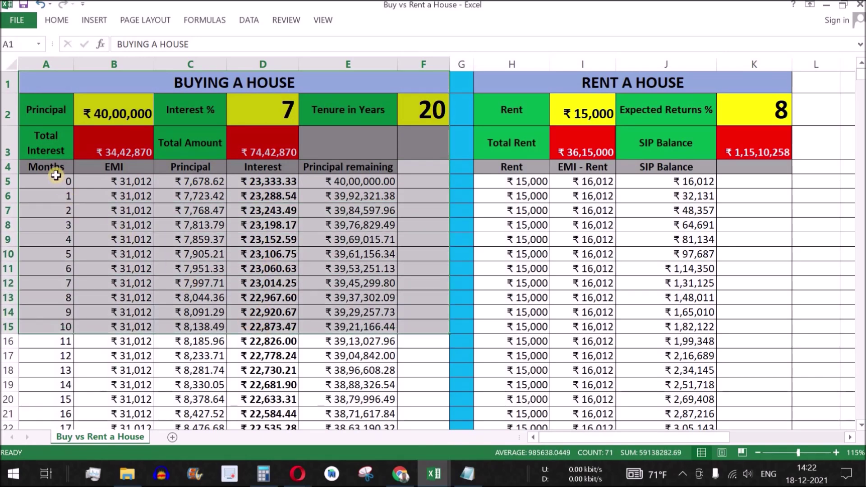
left_click_drag(55, 180, 358, 253)
left_click_drag(589, 78, 572, 352)
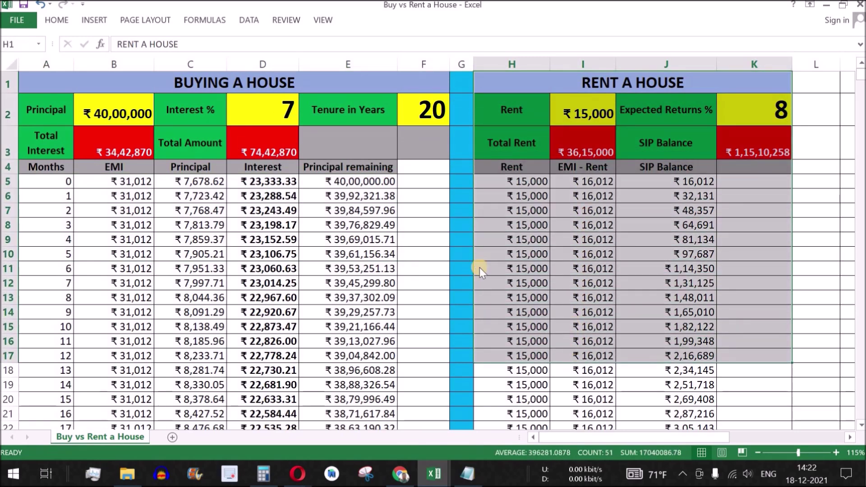
- Highlight the Own house appreciation note, the Buying table and principal in B2, then the house cost figure
key("alt+Tab")
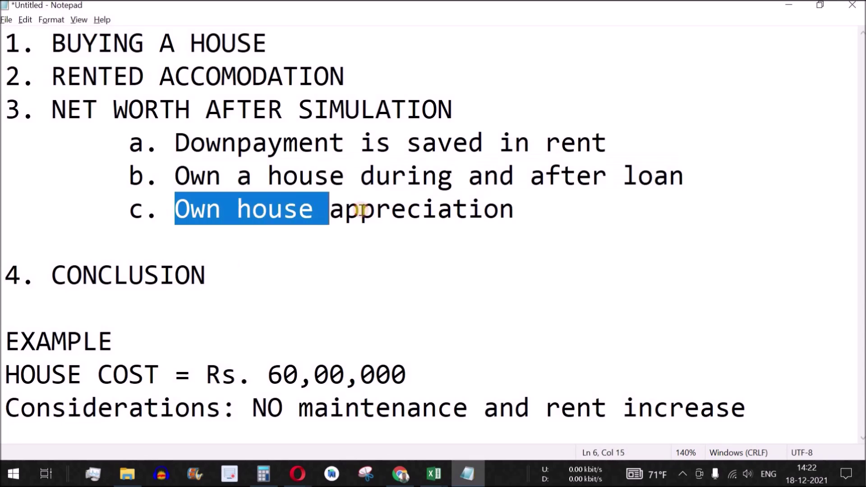
left_click_drag(207, 208, 514, 209)
left_click(434, 474)
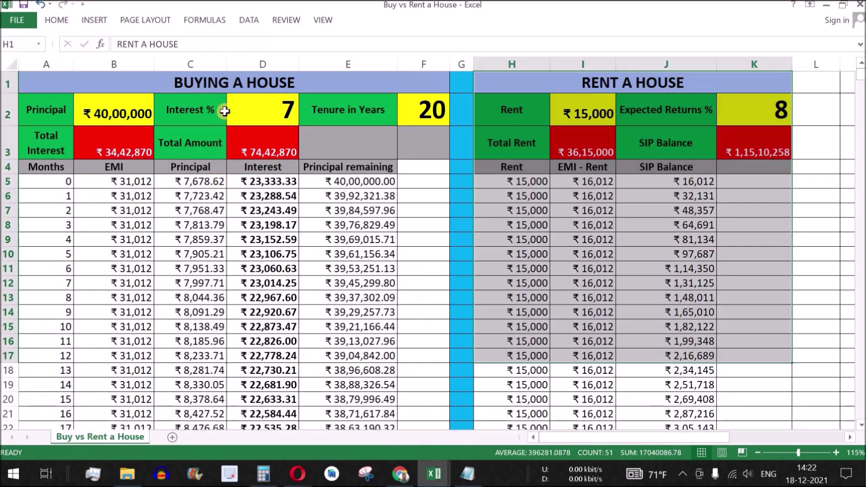
left_click_drag(235, 82, 246, 339)
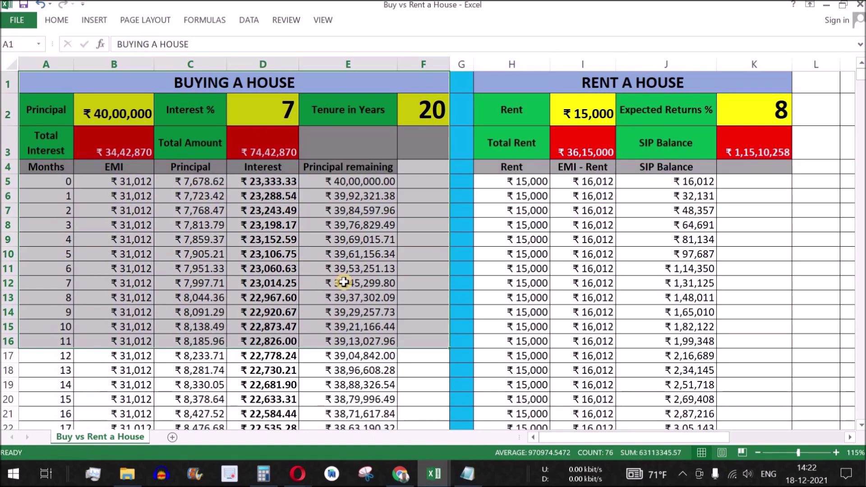
left_click(117, 113)
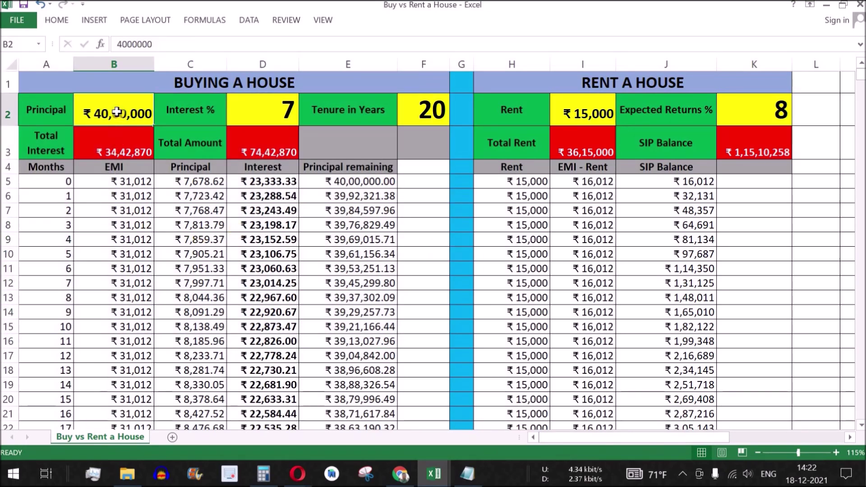
key("alt+Tab")
left_click_drag(406, 374, 273, 377)
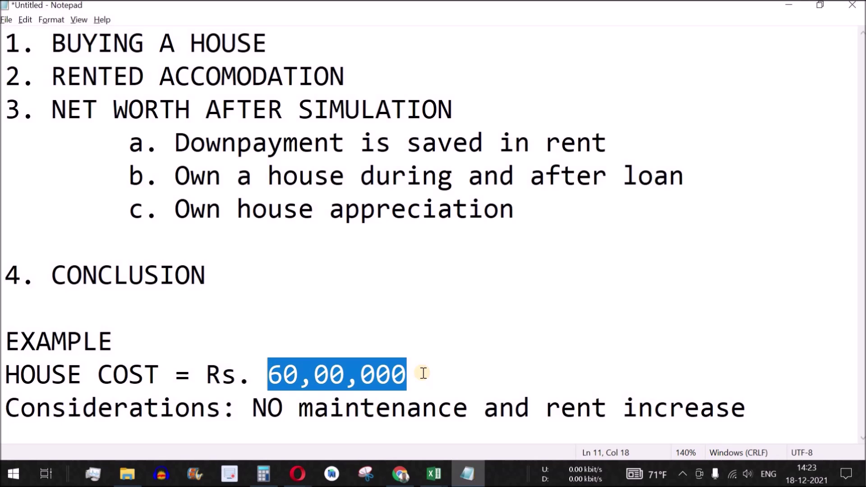
- Highlight the 60,00,000 house cost in the notes and check the loan tenure in F2
left_click_drag(415, 373, 273, 378)
left_click(300, 378)
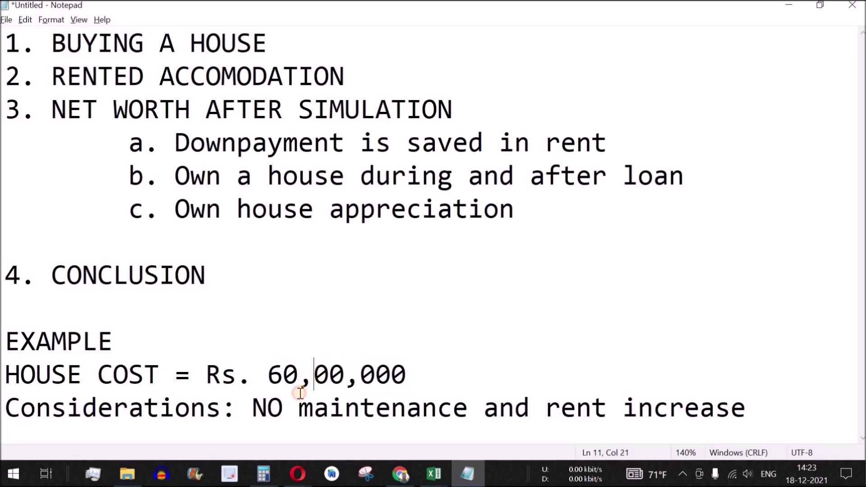
left_click_drag(269, 376, 434, 380)
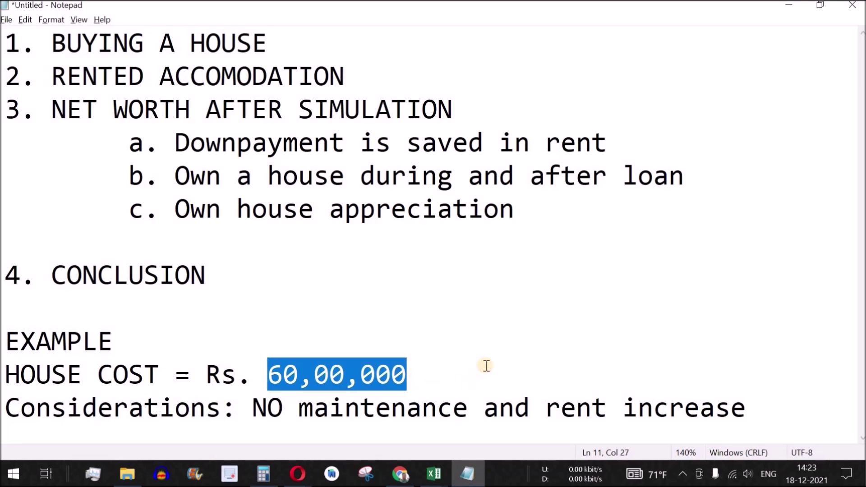
key("alt+Tab")
left_click(431, 119)
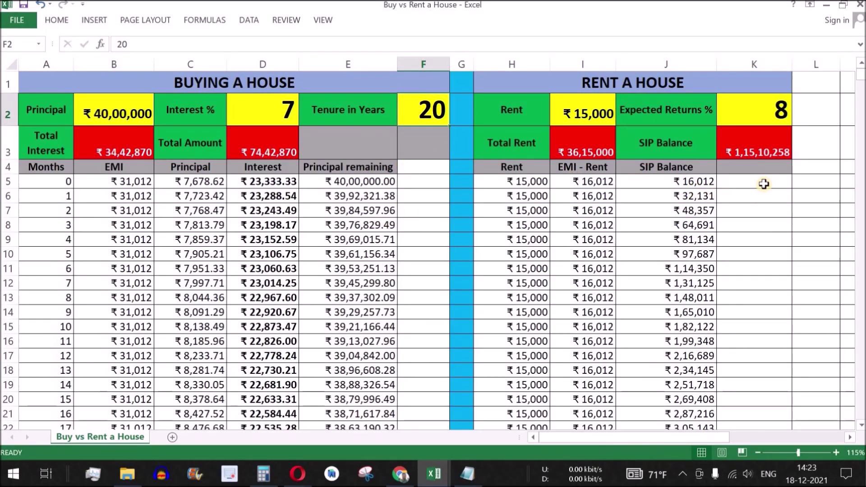
key("alt+Tab")
- Add '(Rs. 1.2 CR)' to the HOUSE COST line, highlight it, then review the RENT A HOUSE section
type("()")
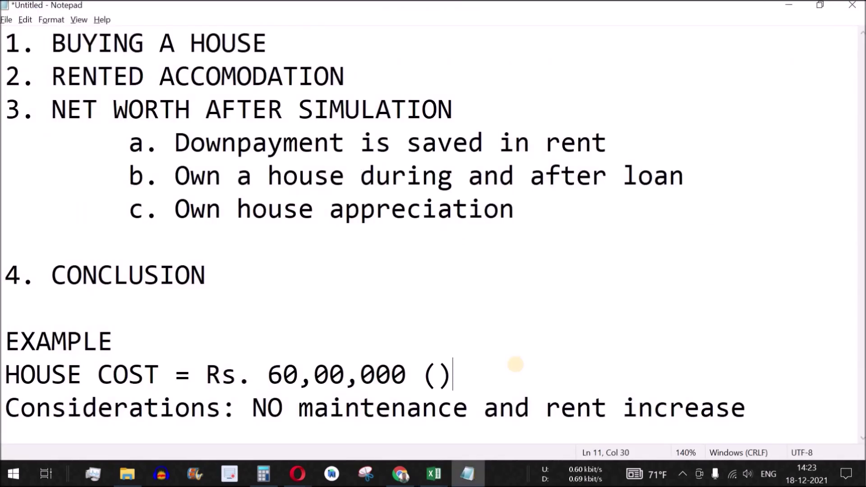
type("Rs. ")
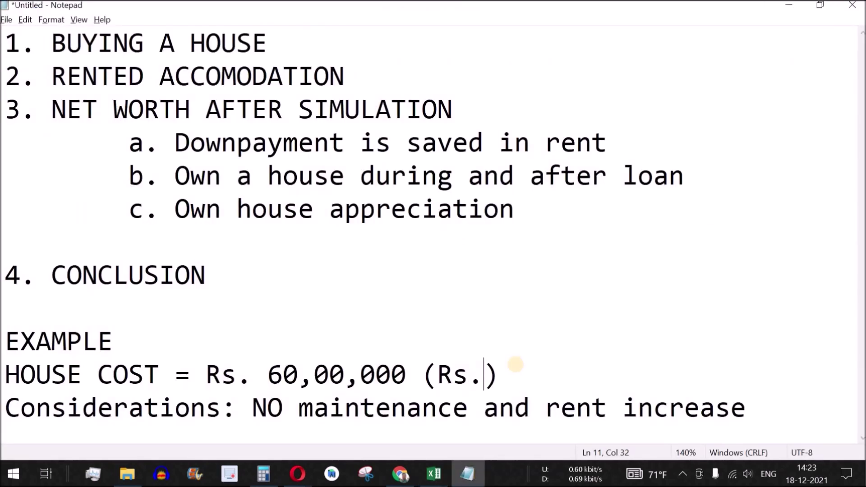
type("1.2 CR")
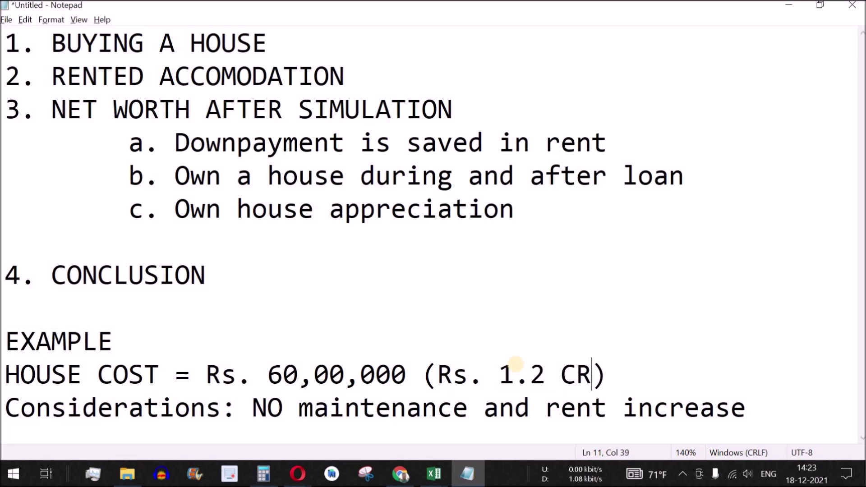
left_click(690, 371)
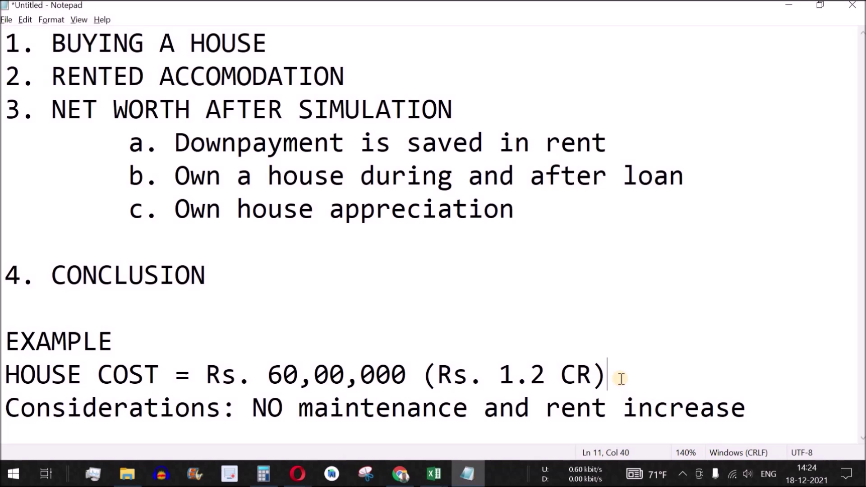
left_click_drag(622, 379, 4, 383)
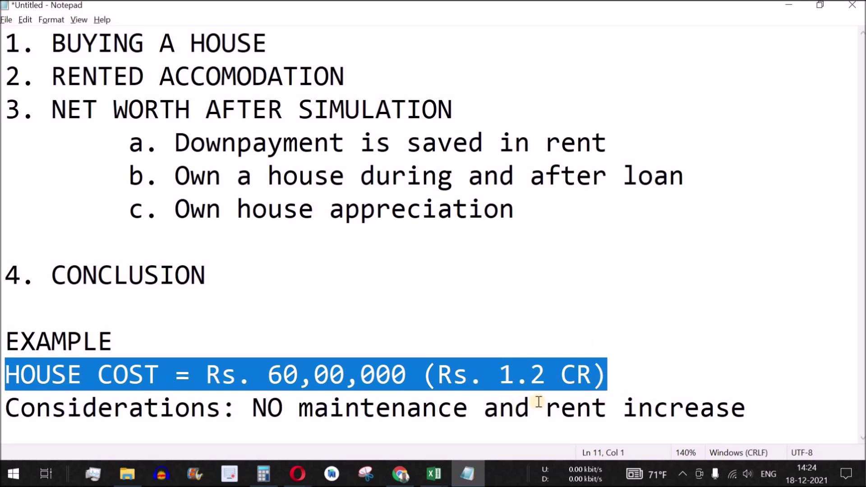
left_click_drag(622, 373, 426, 375)
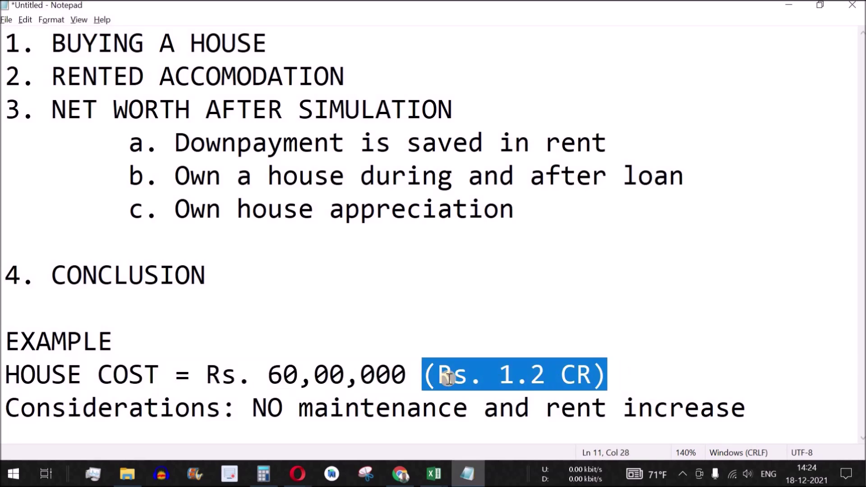
key("alt+Tab")
left_click_drag(652, 86, 650, 356)
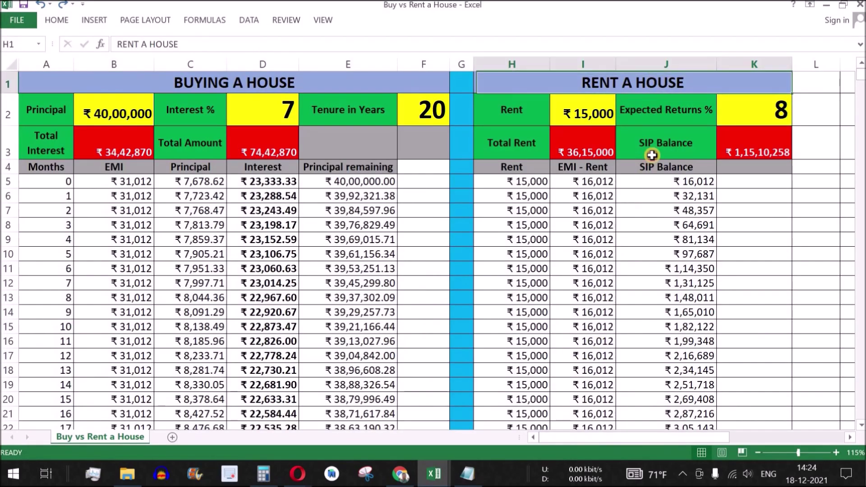
left_click(436, 115)
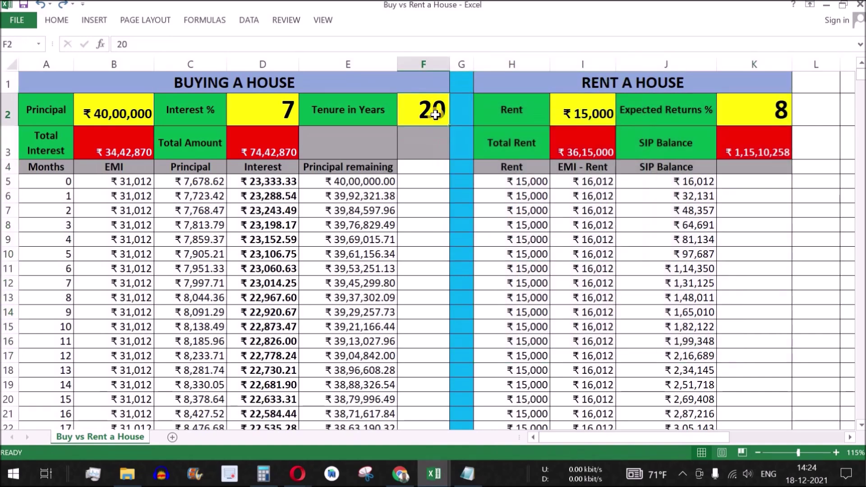
left_click(758, 112)
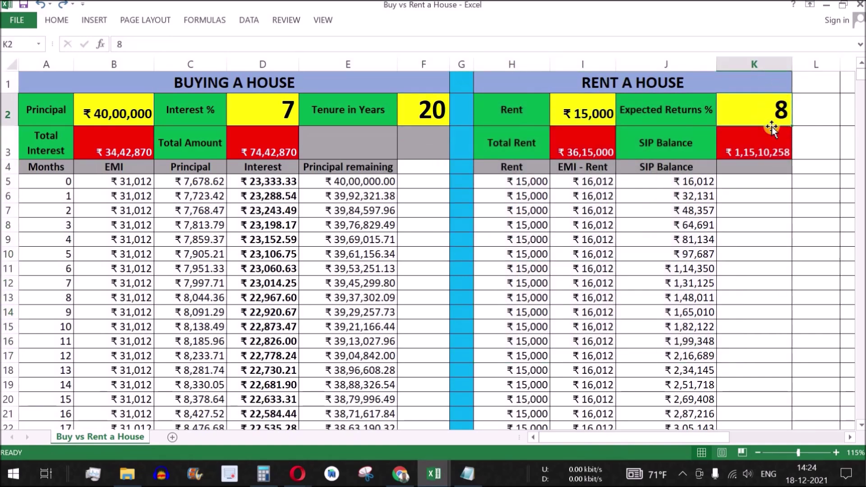
left_click(764, 149)
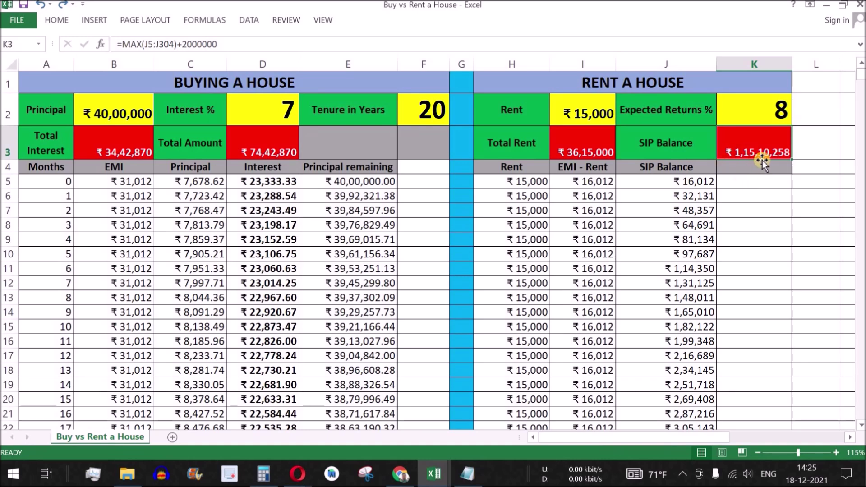
left_click(198, 44)
left_click_drag(197, 45, 182, 44)
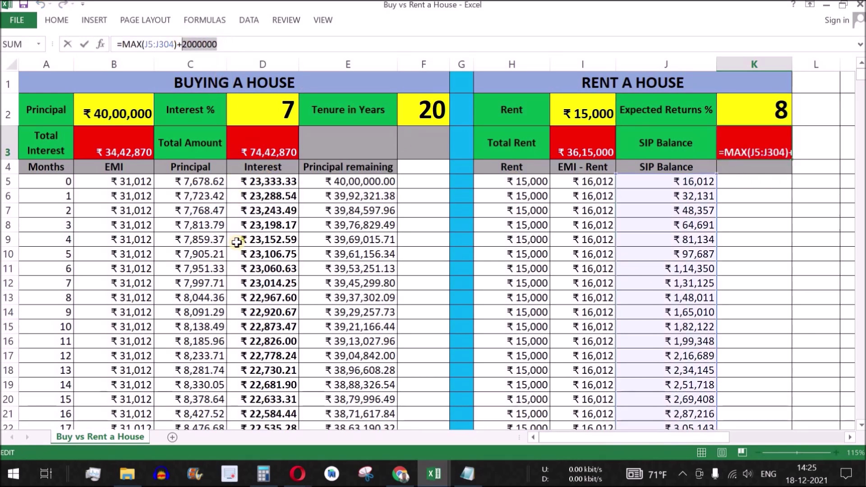
key("Return")
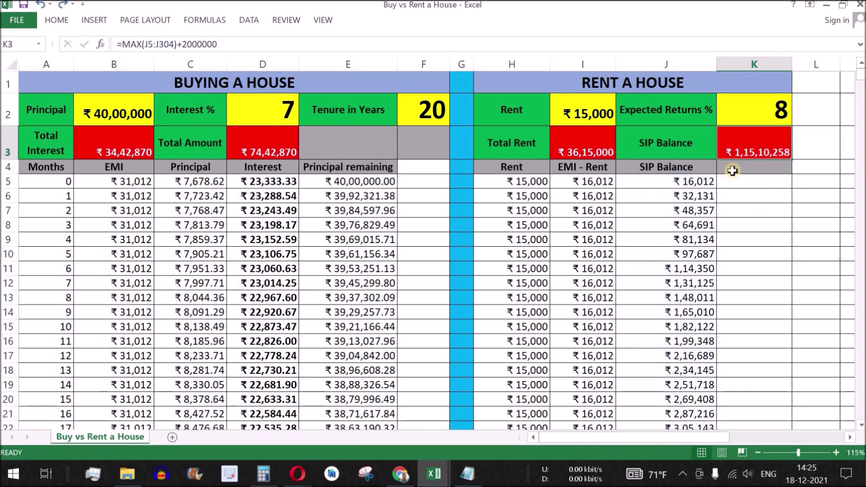
left_click(774, 120)
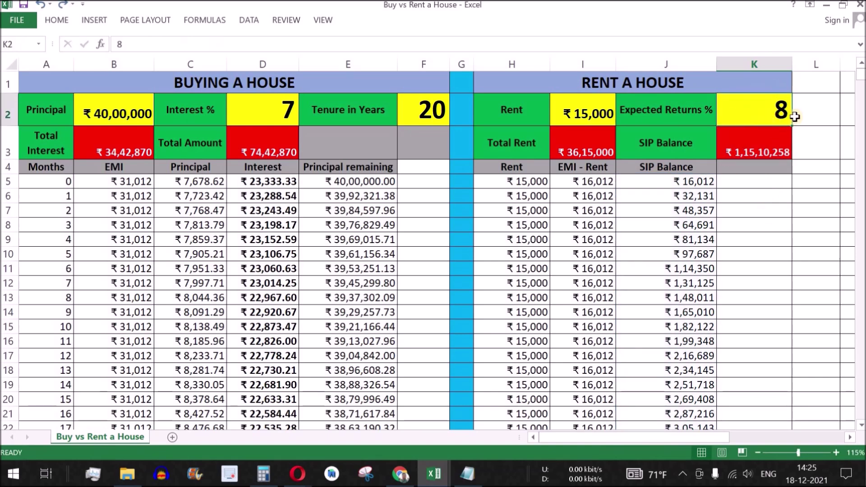
left_click_drag(243, 83, 249, 322)
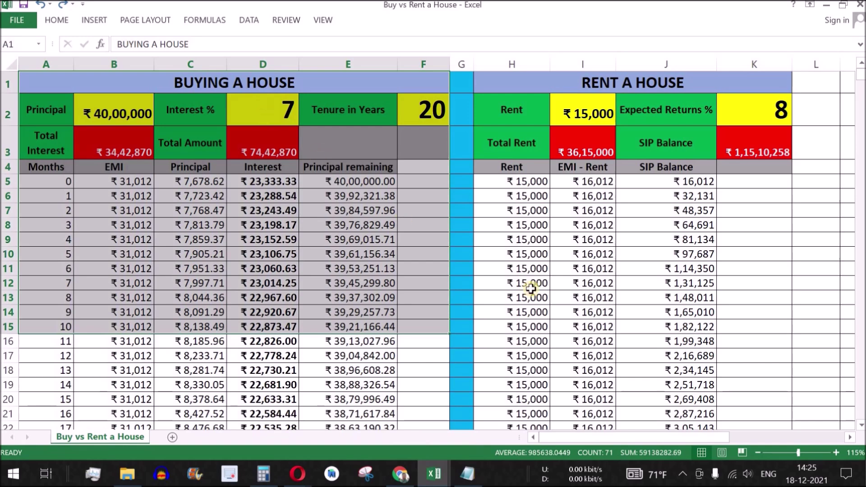
- After checking the Rs. 1.2 CR note, change Expected Returns from 8 to 10%
key("alt+Tab")
mouse_move(607, 374)
left_mouse_down()
mouse_move(479, 364)
mouse_move(423, 372)
left_mouse_up()
key("alt+Tab")
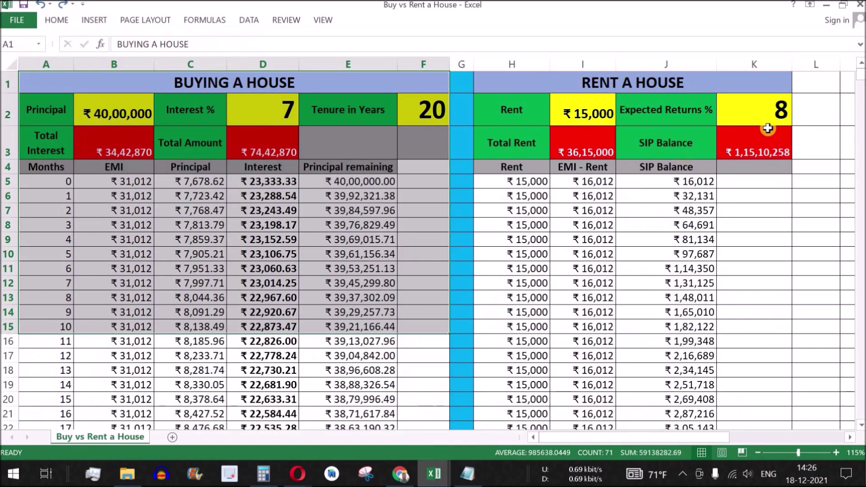
left_click(767, 113)
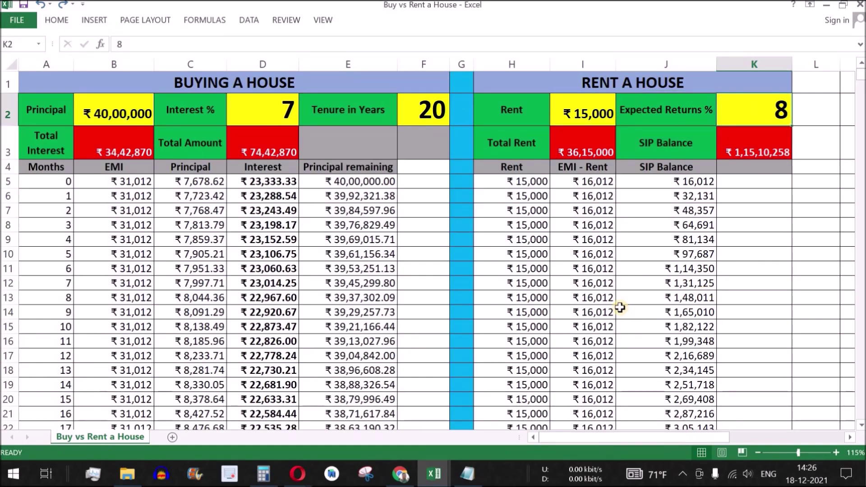
type("10")
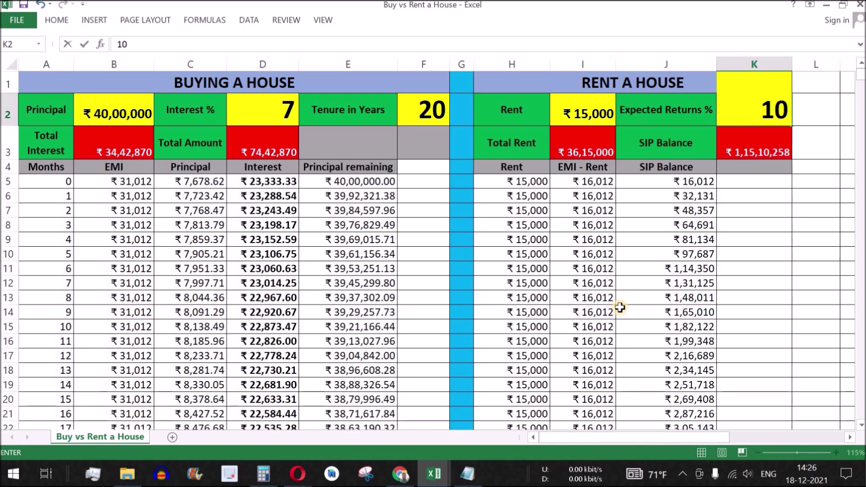
key("Return")
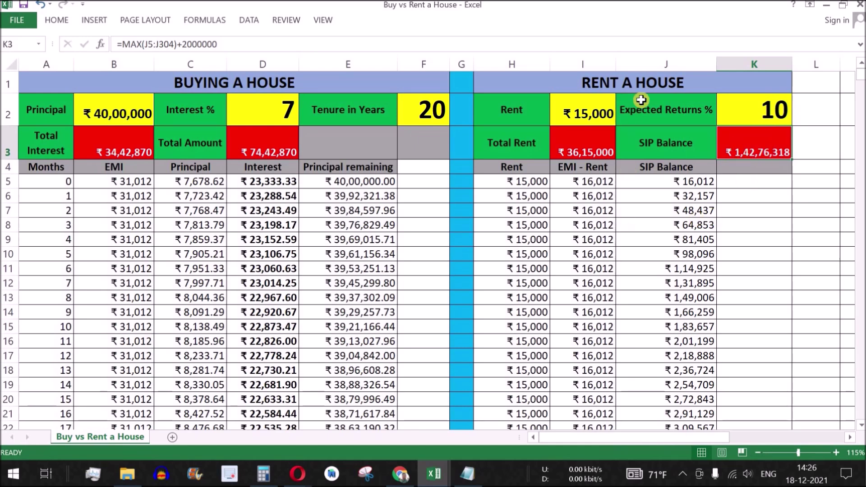
- Compare the RENT A HOUSE columns with the first-year EMI rows and the BUYING A HOUSE section
left_click_drag(638, 80, 633, 359)
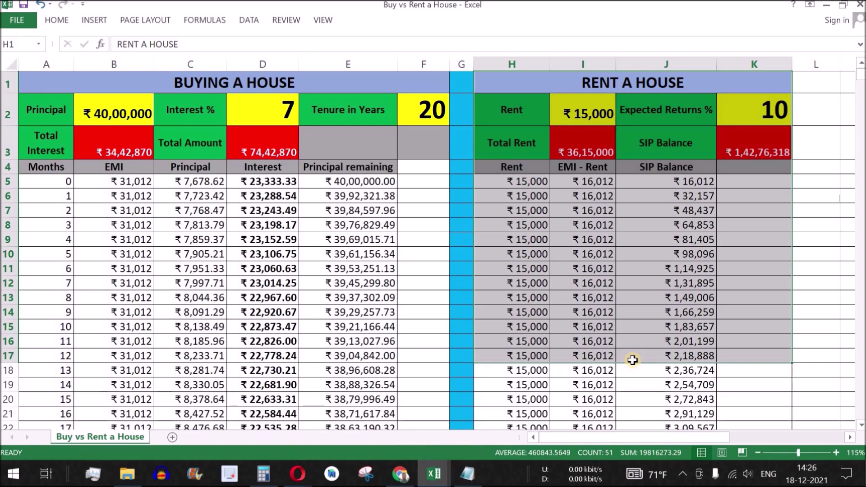
left_click_drag(664, 83, 671, 383)
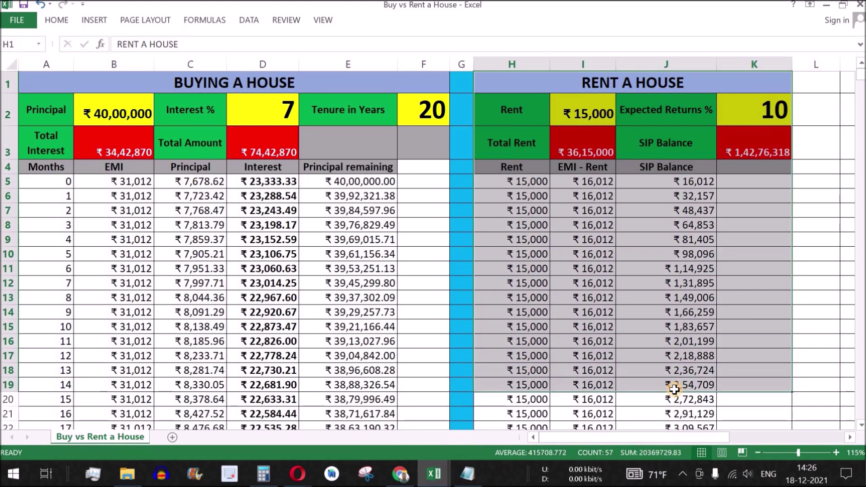
left_click_drag(50, 182, 350, 182)
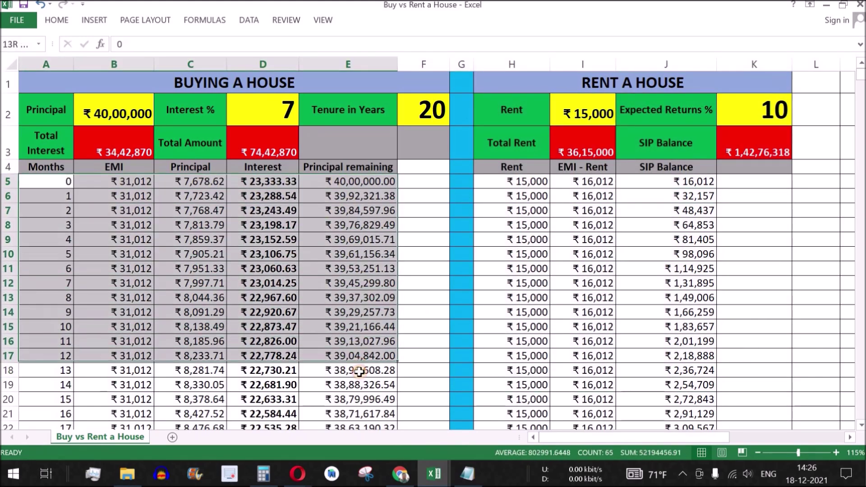
left_click_drag(351, 223, 359, 374)
left_click_drag(276, 81, 265, 363)
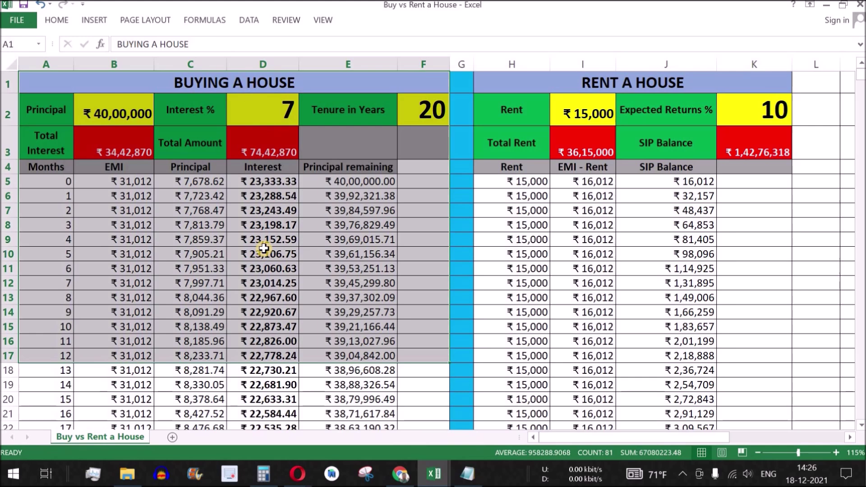
- Highlight the Considerations line, then 'NO maintenance' and 'rent increase', before returning to the workbook
key("alt+Tab")
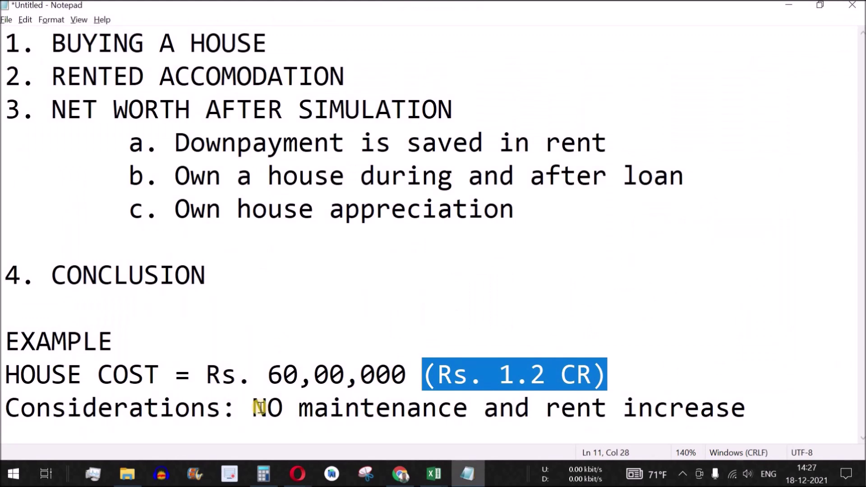
left_click(13, 409)
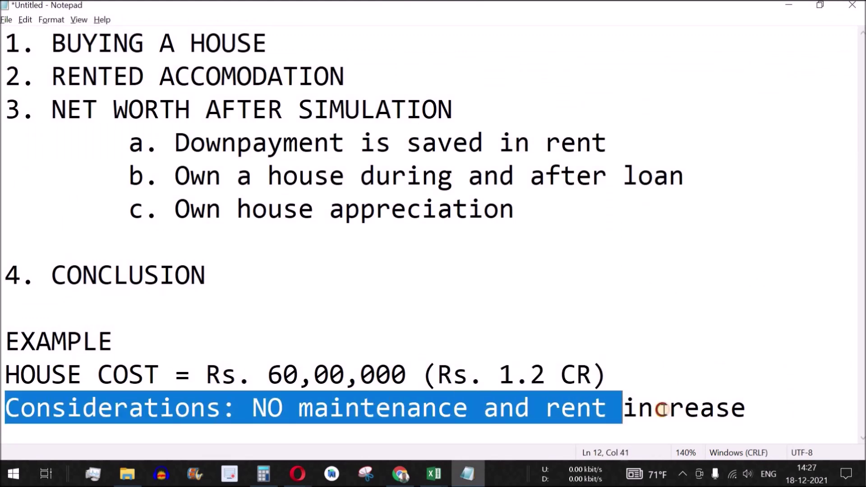
left_click_drag(28, 410, 724, 409)
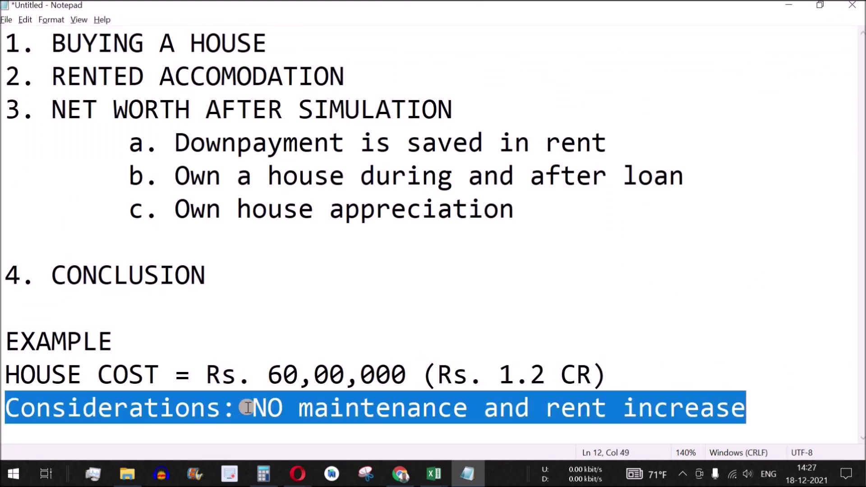
left_click_drag(251, 409, 465, 415)
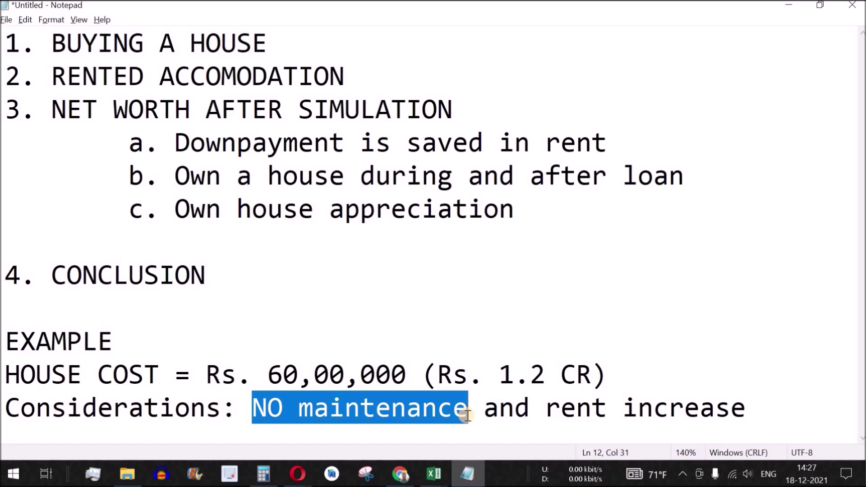
left_click_drag(467, 415, 253, 410)
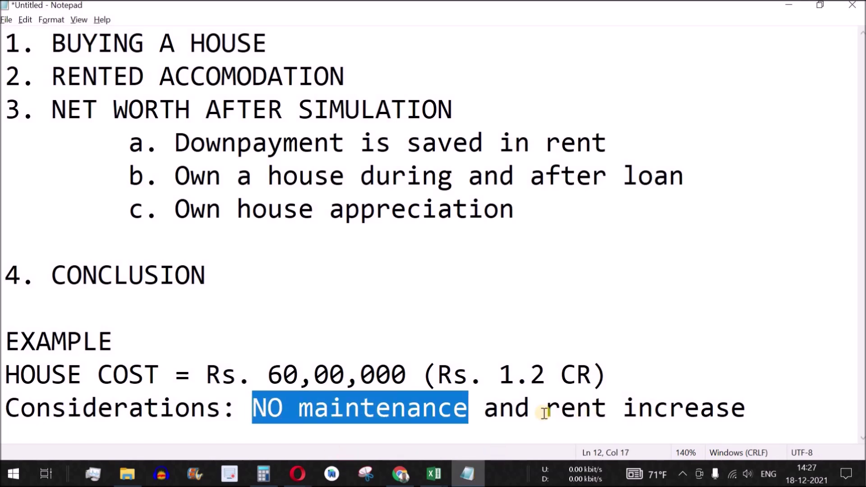
left_click_drag(546, 409, 745, 408)
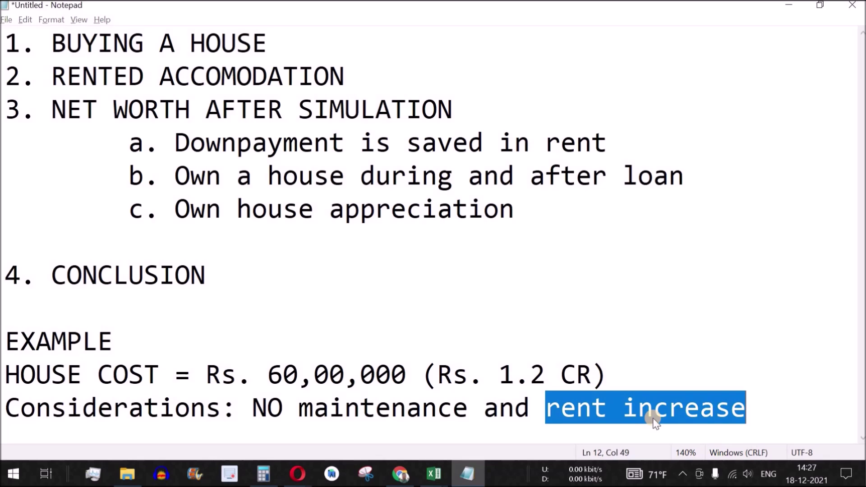
key("alt+Tab")
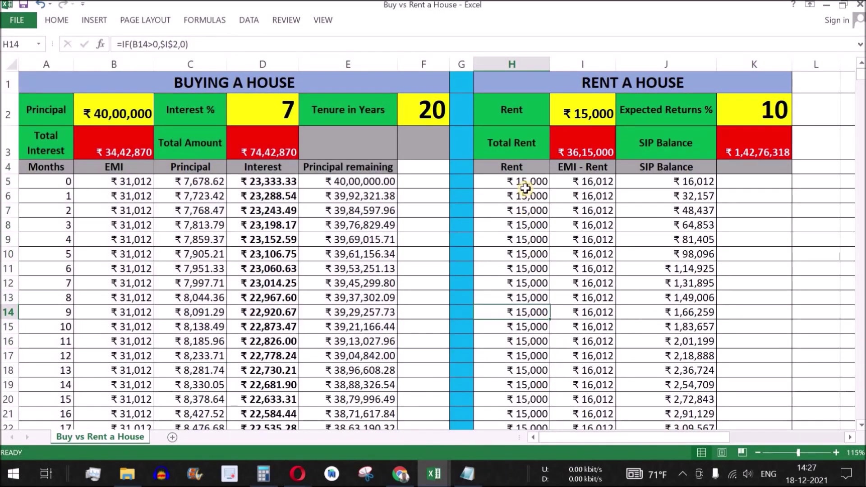
left_click_drag(525, 182, 524, 341)
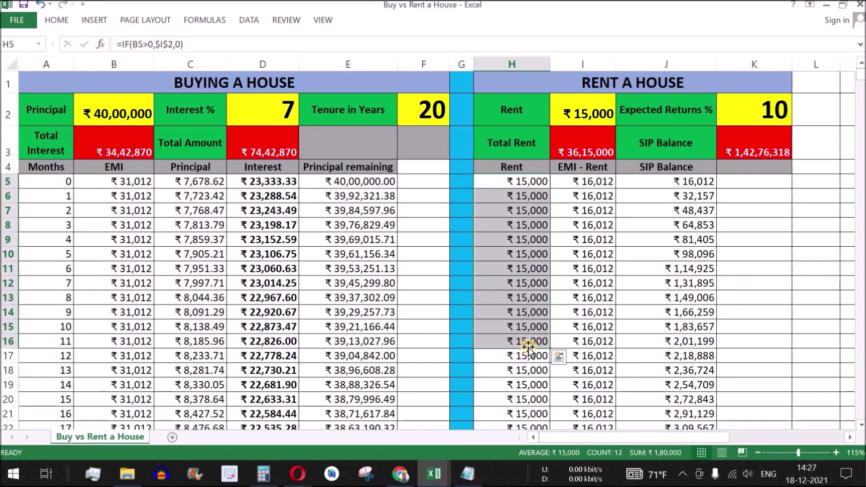
left_click_drag(622, 90, 612, 365)
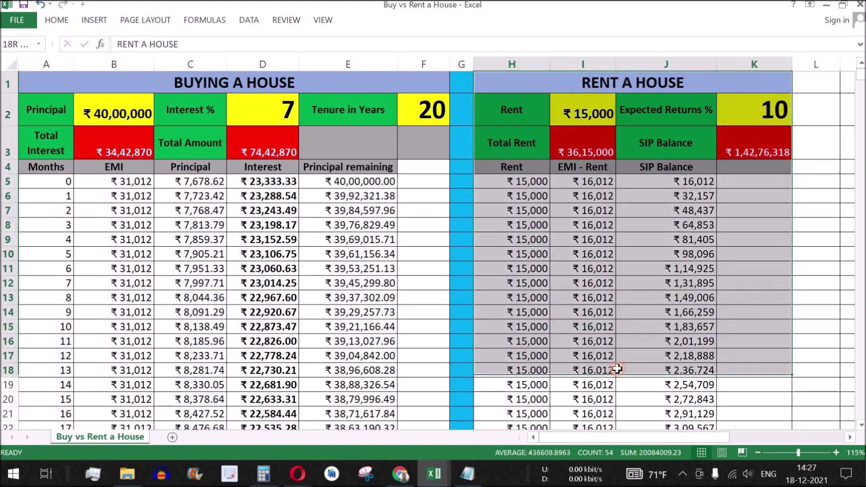
left_click_drag(250, 83, 264, 368)
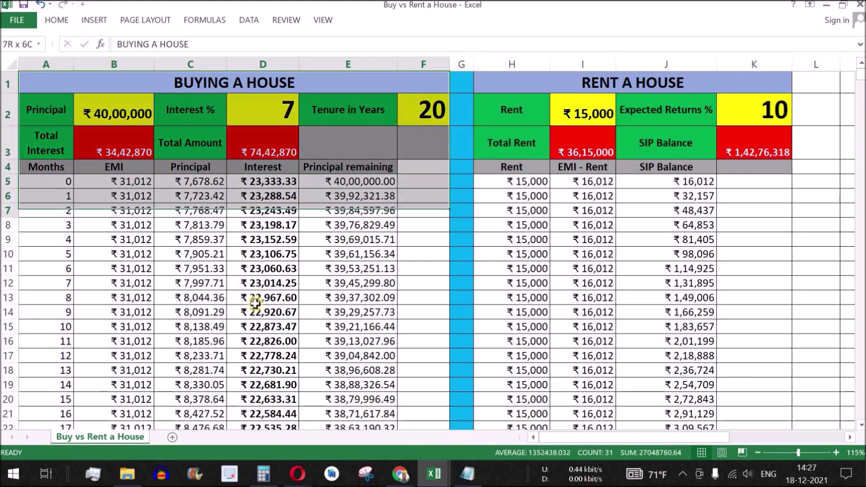
left_click(125, 182)
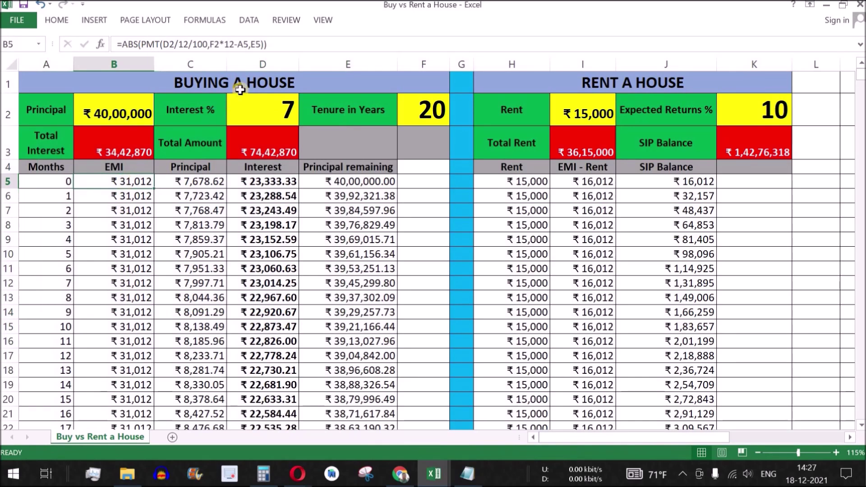
left_click(294, 43)
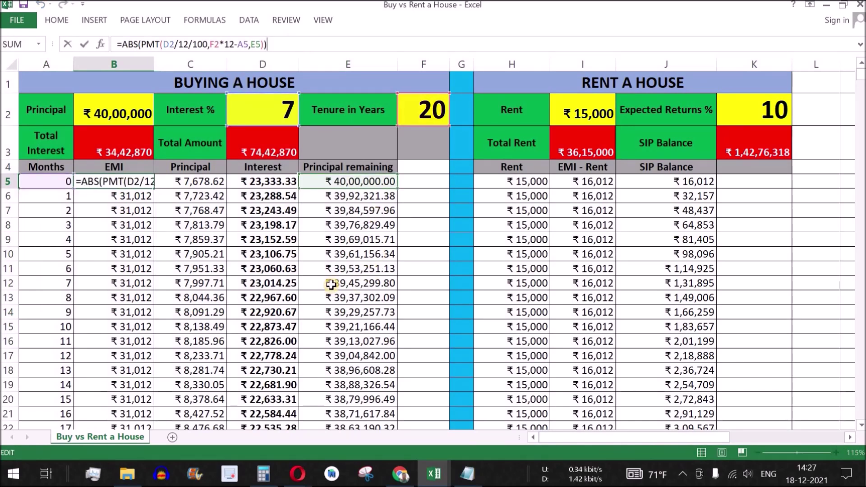
left_click_drag(290, 82, 299, 350)
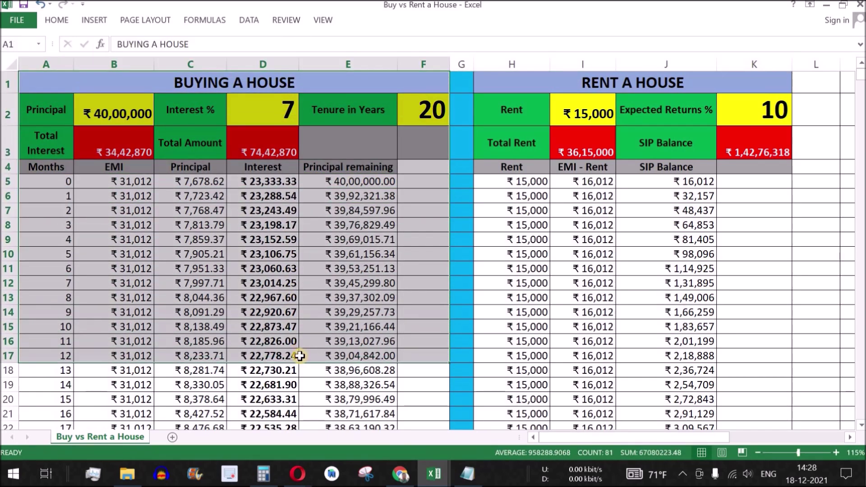
left_click_drag(136, 182, 123, 385)
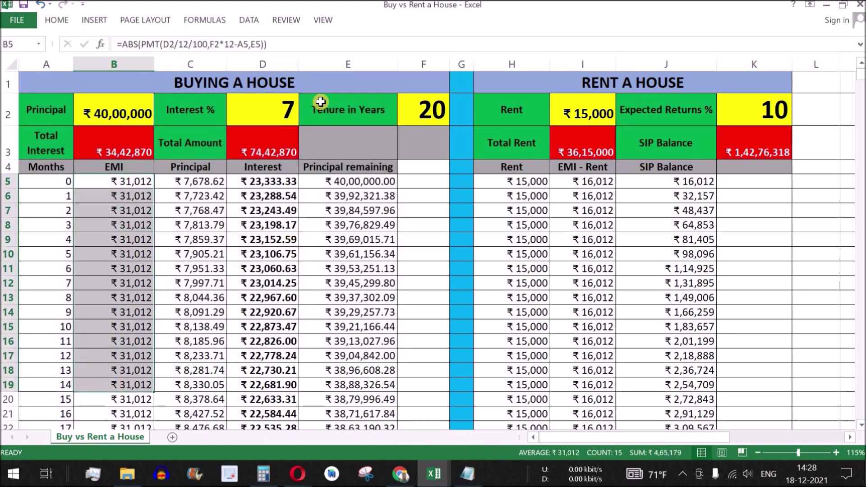
left_click_drag(296, 83, 309, 361)
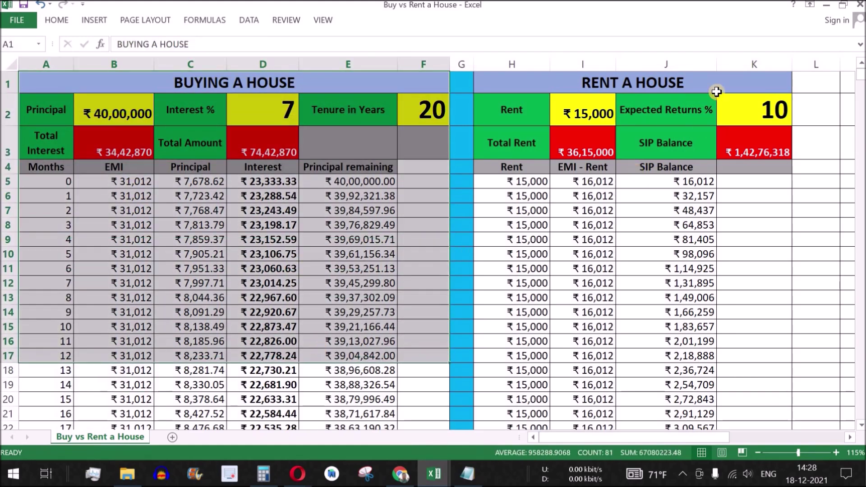
left_click_drag(664, 83, 649, 326)
left_click(519, 183)
left_click_drag(523, 214, 533, 354)
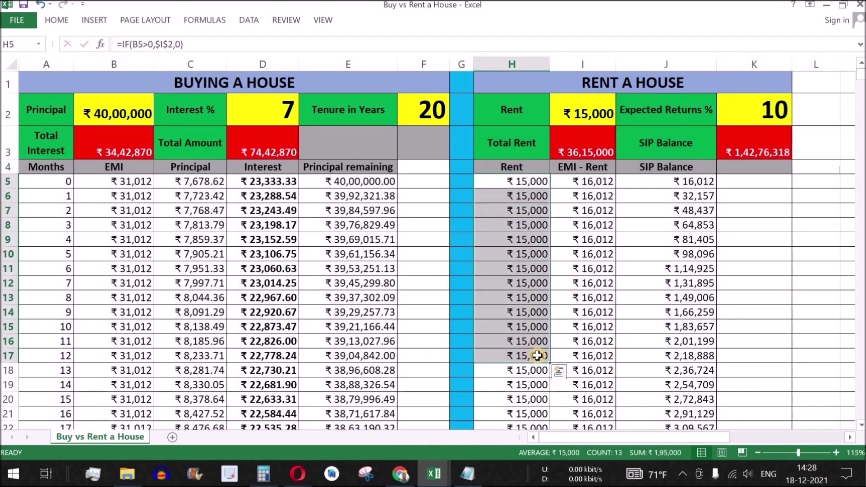
left_click(754, 144)
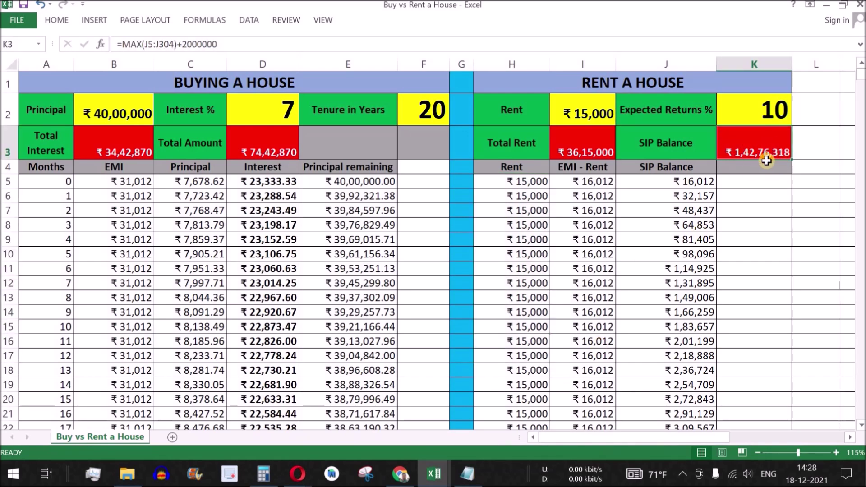
left_click(267, 89)
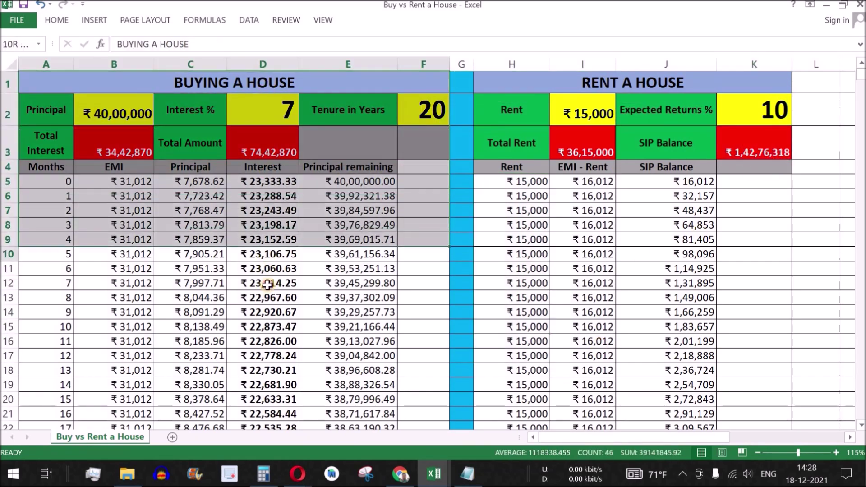
left_click_drag(267, 108, 280, 354)
left_click(583, 270)
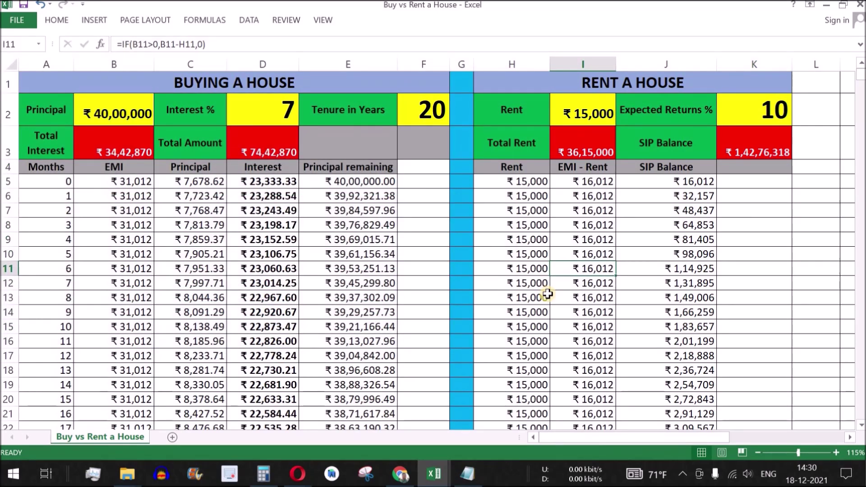
key("alt+Tab")
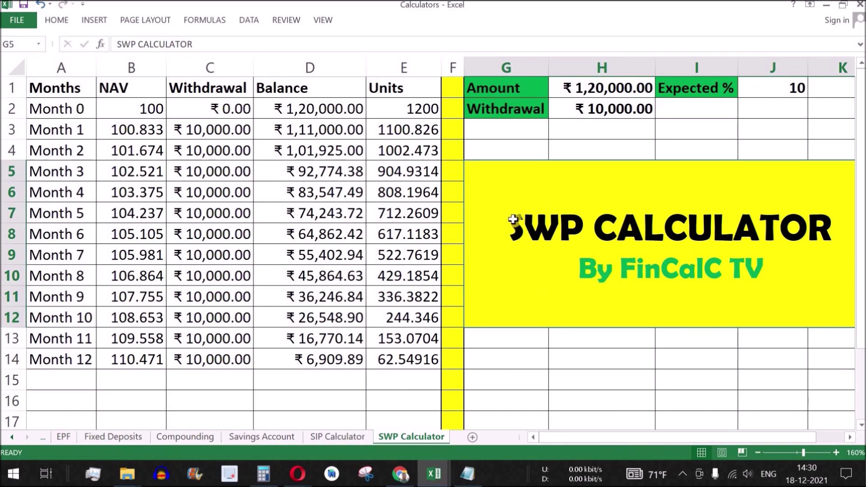
- Review the SWP Withdrawal and Balance columns and the SIP Calculator tenure returns, ending on Fixed Deposits
left_click_drag(229, 233, 240, 330)
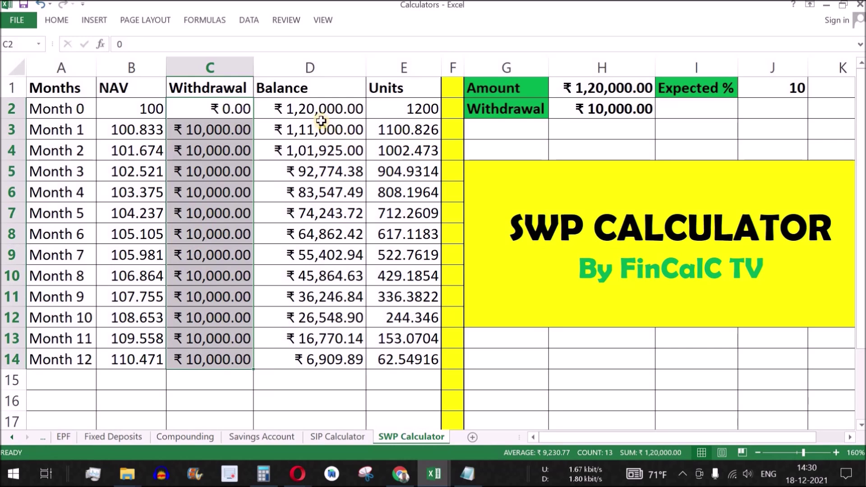
left_click_drag(341, 111, 346, 360)
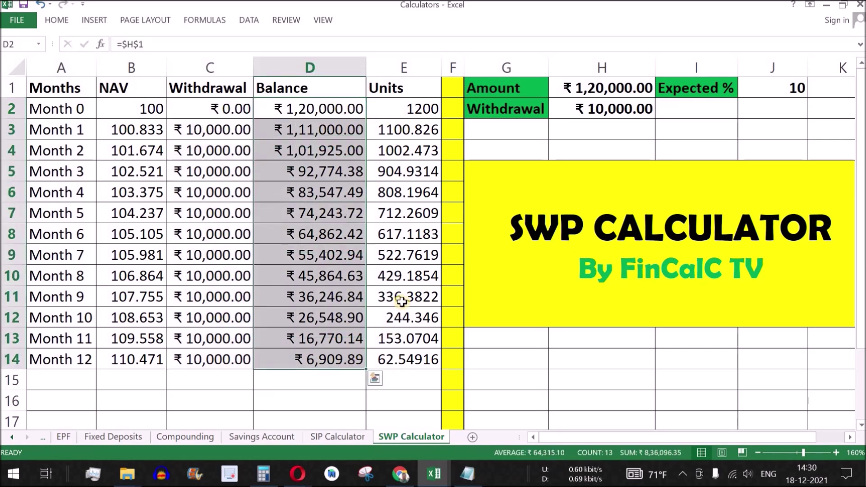
left_click(345, 438)
left_click(648, 223)
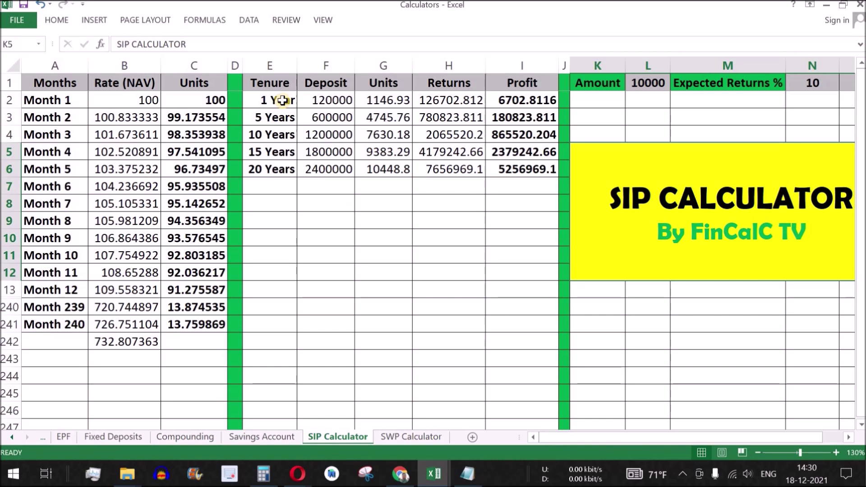
left_click_drag(282, 100, 284, 118)
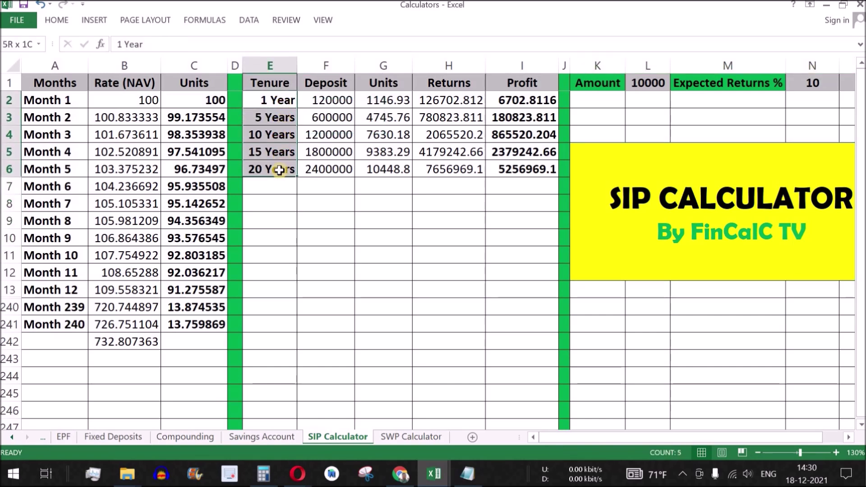
left_click_drag(373, 171, 523, 168)
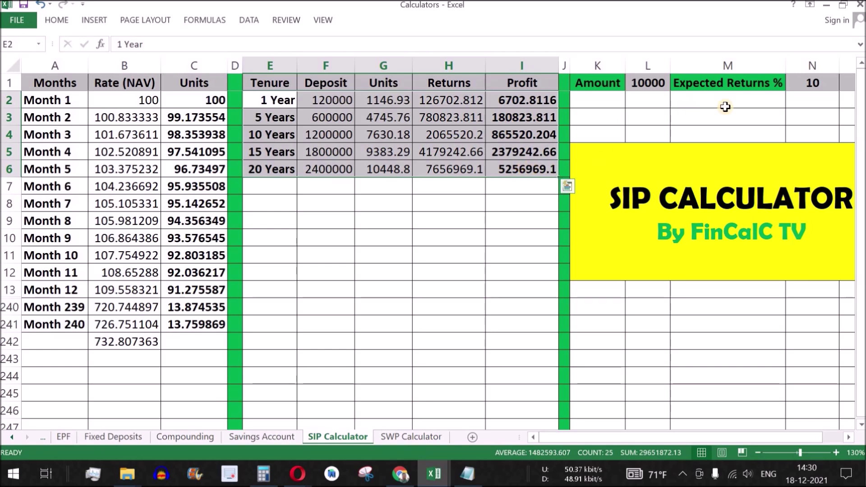
left_click(824, 81)
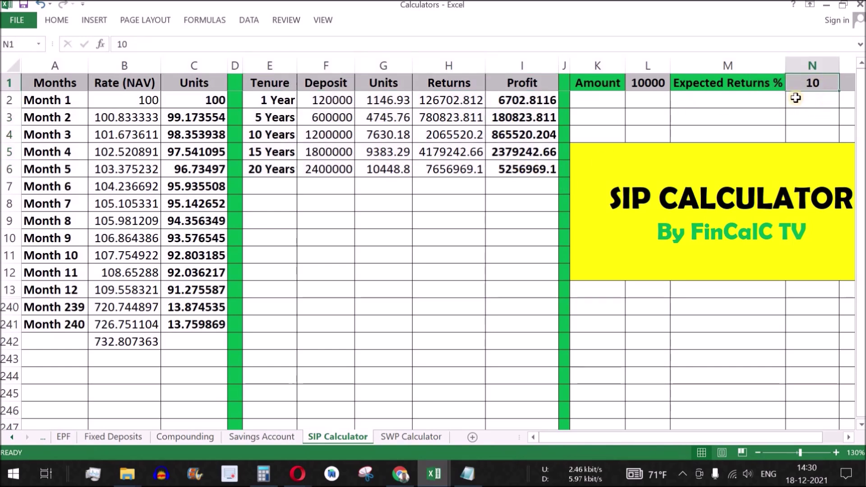
left_click(8, 65)
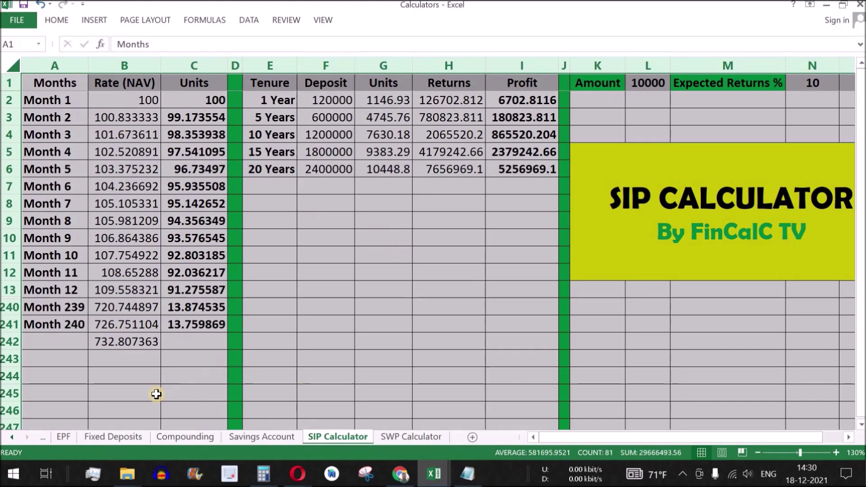
left_click(129, 438)
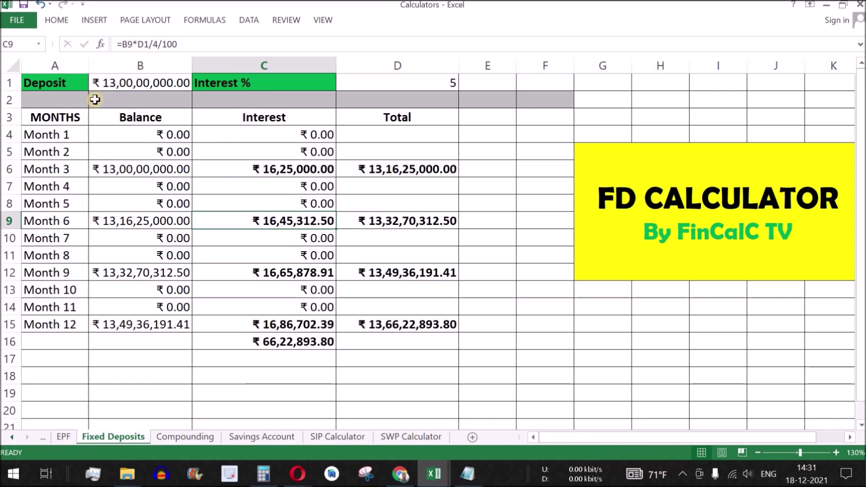
- Review the FD calculation table and the PPF Calculator's monthly interest table
mouse_move(222, 156)
left_mouse_down()
mouse_move(412, 310)
mouse_move(413, 334)
left_mouse_up()
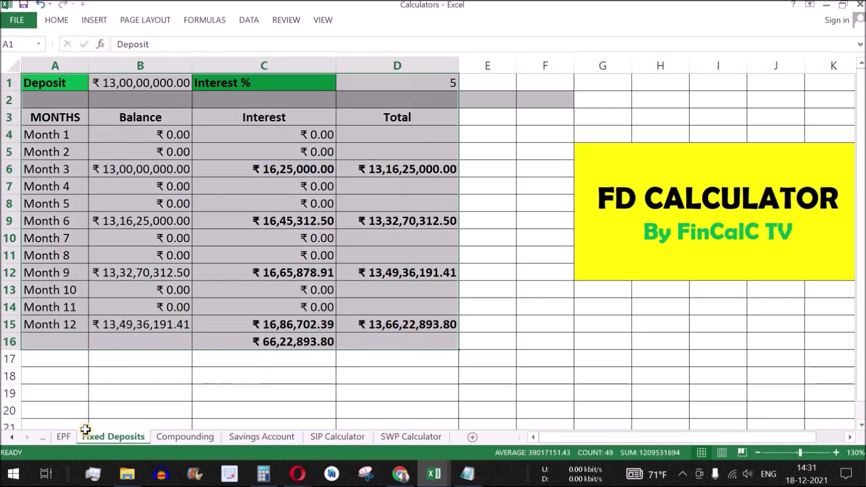
left_click(201, 437)
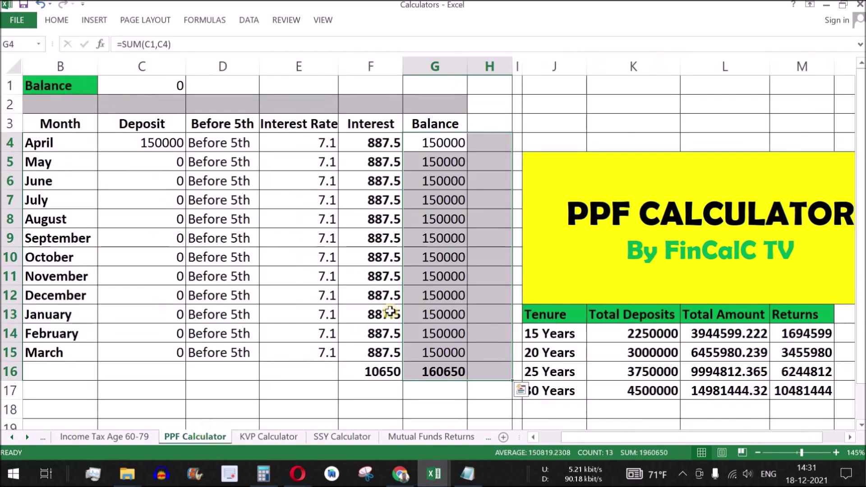
left_click_drag(384, 141, 393, 366)
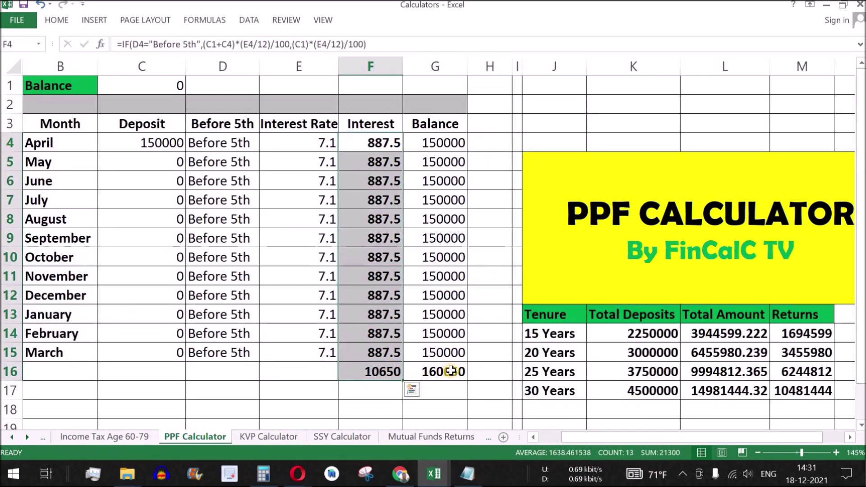
mouse_move(456, 371)
left_mouse_down()
mouse_move(251, 168)
mouse_move(60, 85)
left_mouse_up()
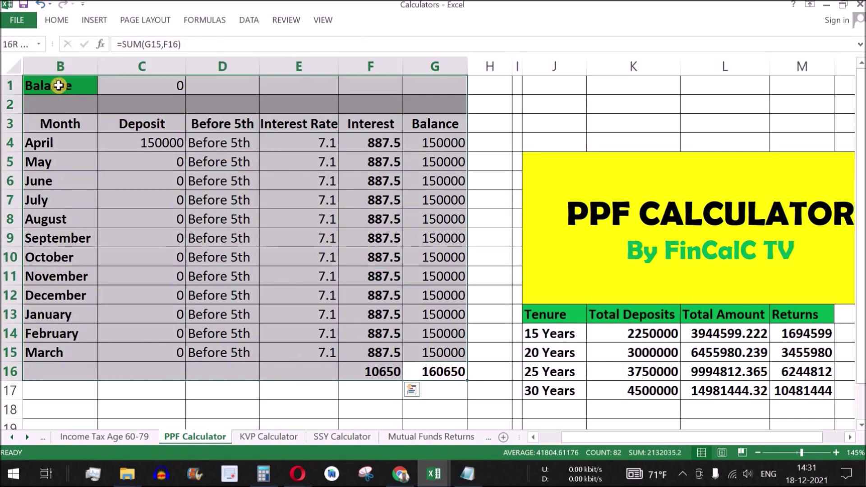
- On the Income Tax age 0-60 Yrs sheet, highlight the Old and New Slabs tax figures
left_click(132, 439)
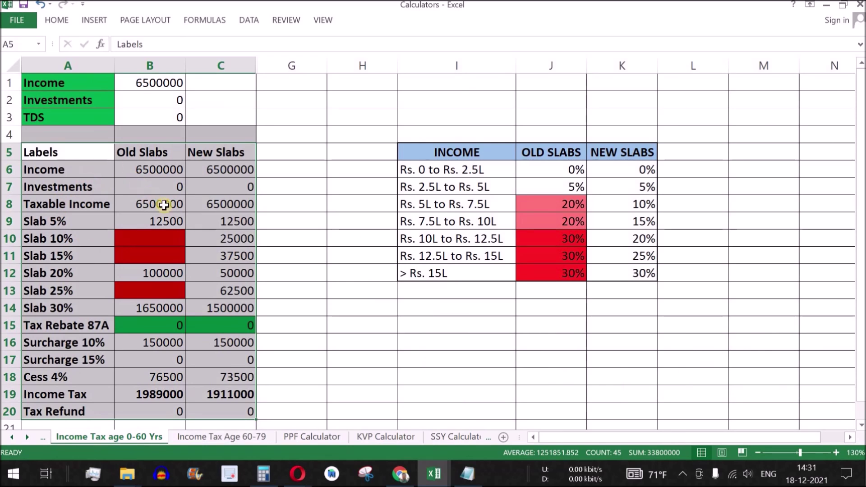
left_click(166, 151)
left_click_drag(225, 199, 243, 396)
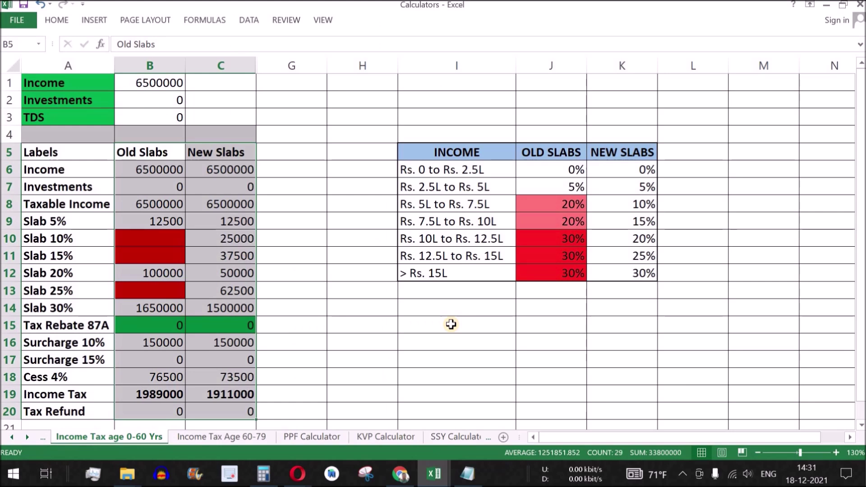
- Go to the FinCalC site's Blog page and scroll through the PPF, SIP, RD, FD and HRA calculator posts
key("alt+Tab")
scroll(451, 331, "up", 4)
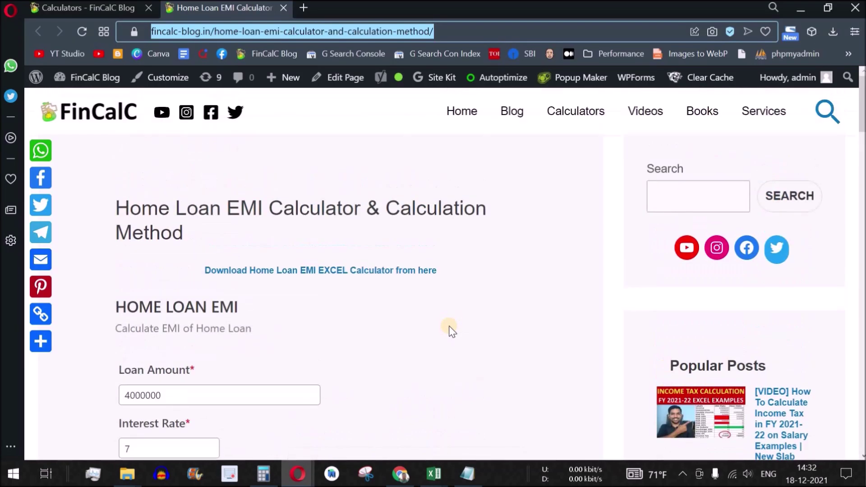
left_click(521, 125)
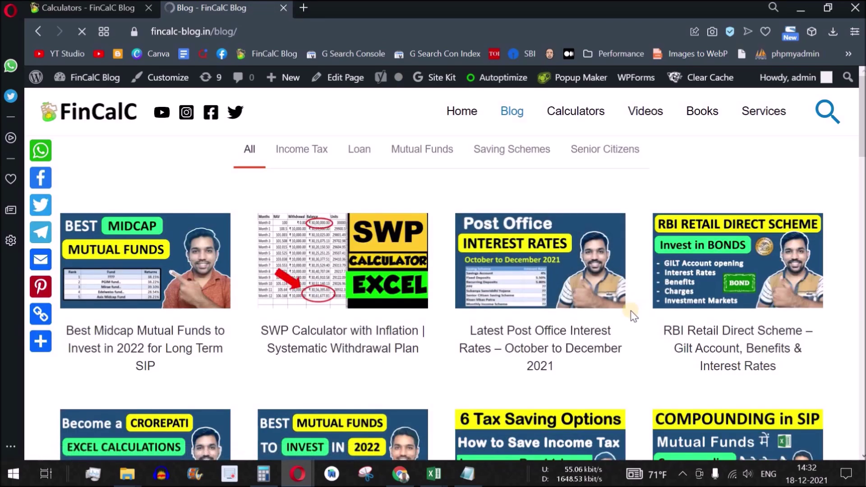
scroll(634, 316, "down", 3)
scroll(634, 318, "down", 4)
scroll(634, 319, "down", 1)
scroll(634, 320, "down", 2)
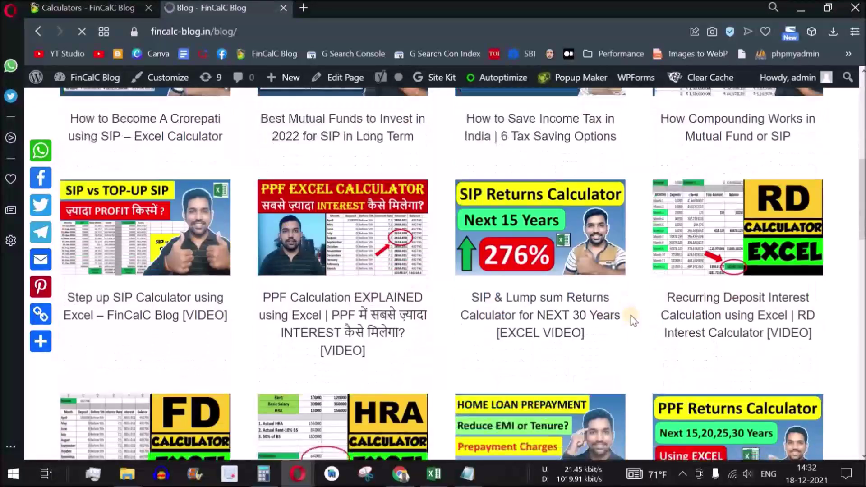